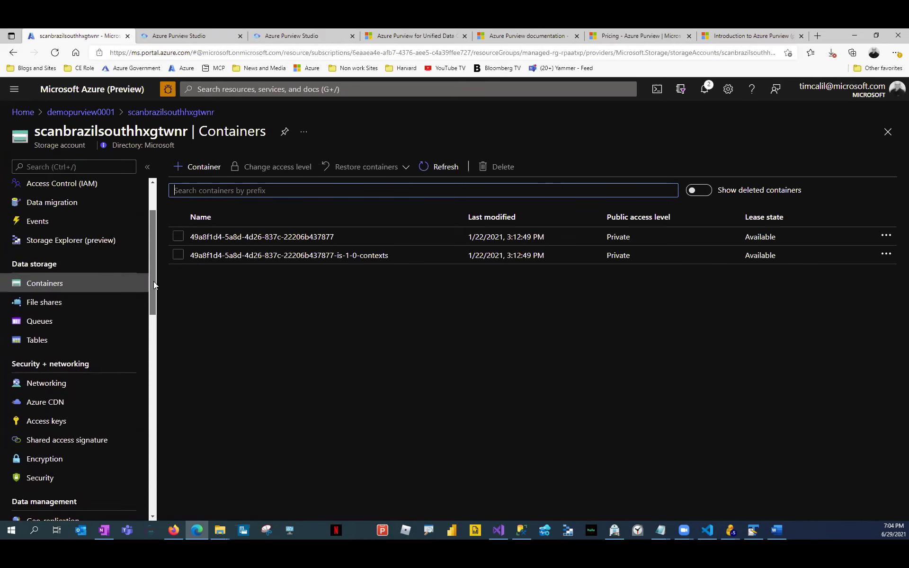
Go back from the storage account containers to demopurview0001, view the account's properties, and return to its overview
left_click(92, 113)
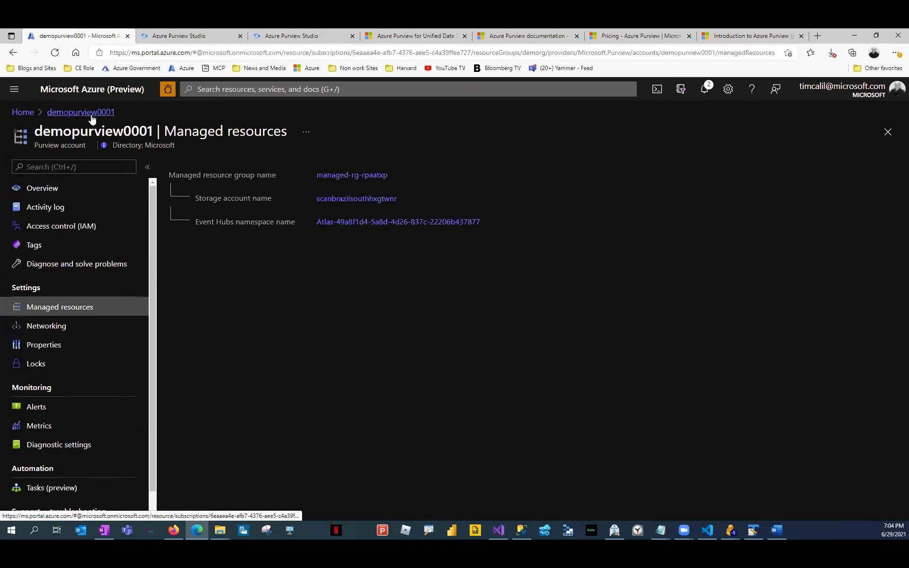
left_click(92, 114)
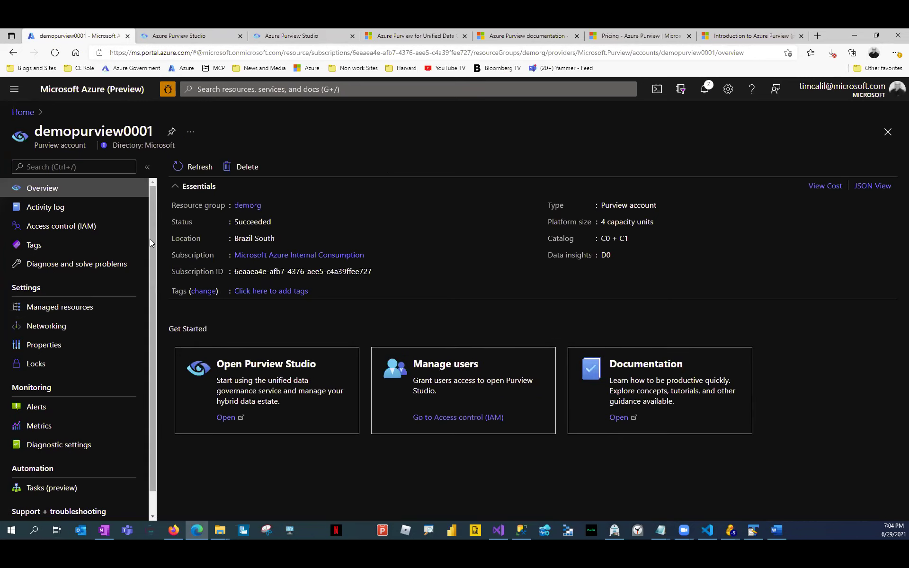
left_click_drag(150, 239, 147, 273)
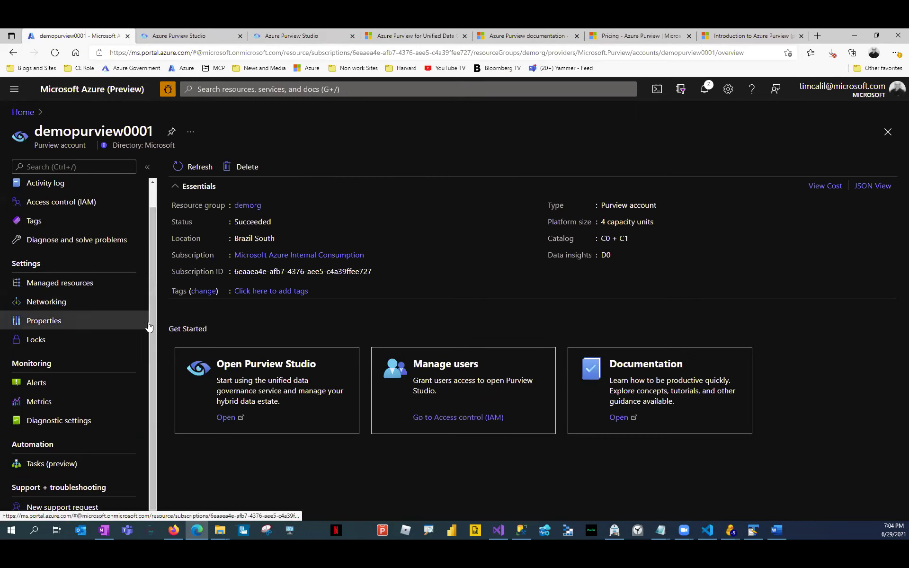
mouse_move(151, 327)
left_mouse_down()
mouse_move(152, 282)
mouse_move(151, 328)
left_mouse_up()
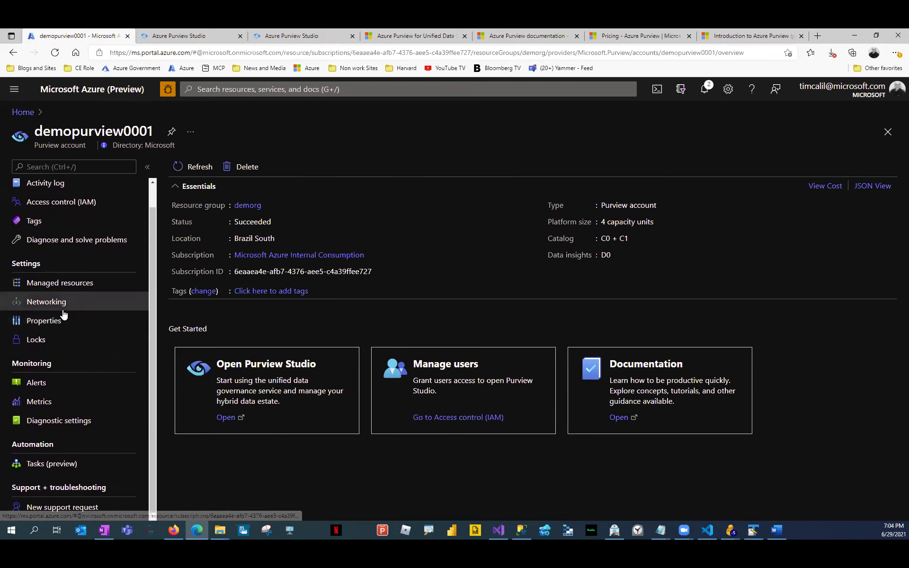
left_click(54, 328)
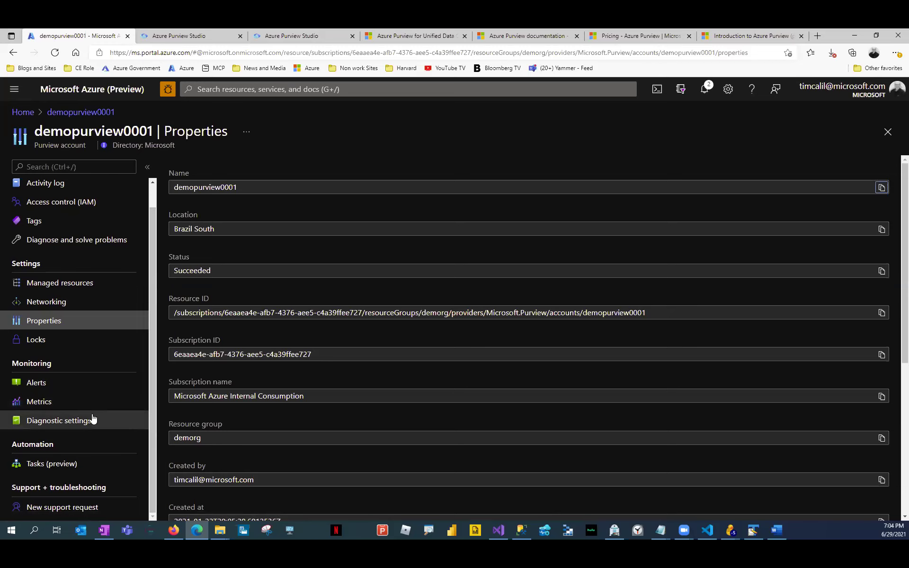
left_click(62, 113)
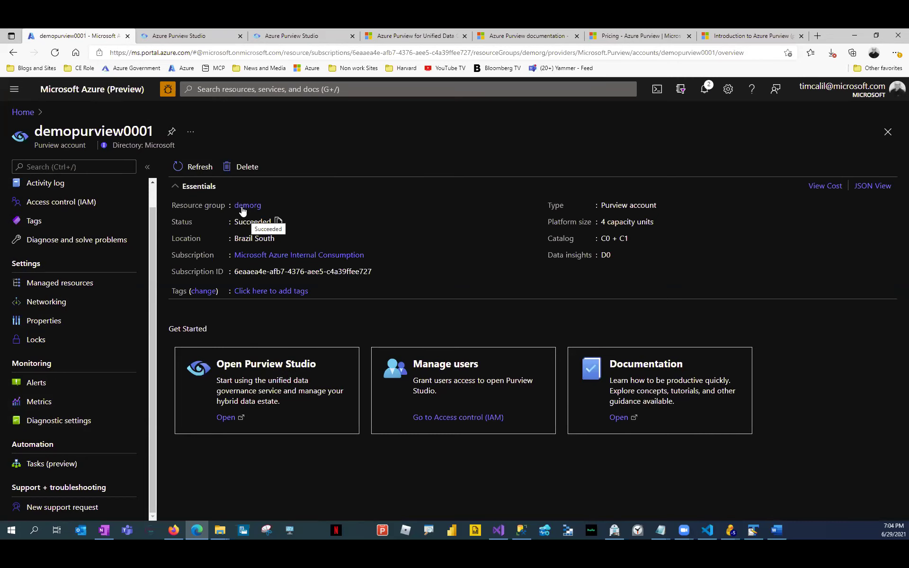
Switch to the Contosodxy Purview Studio, expand its navigation labels, and look at the catalog search suggestions
left_click(184, 38)
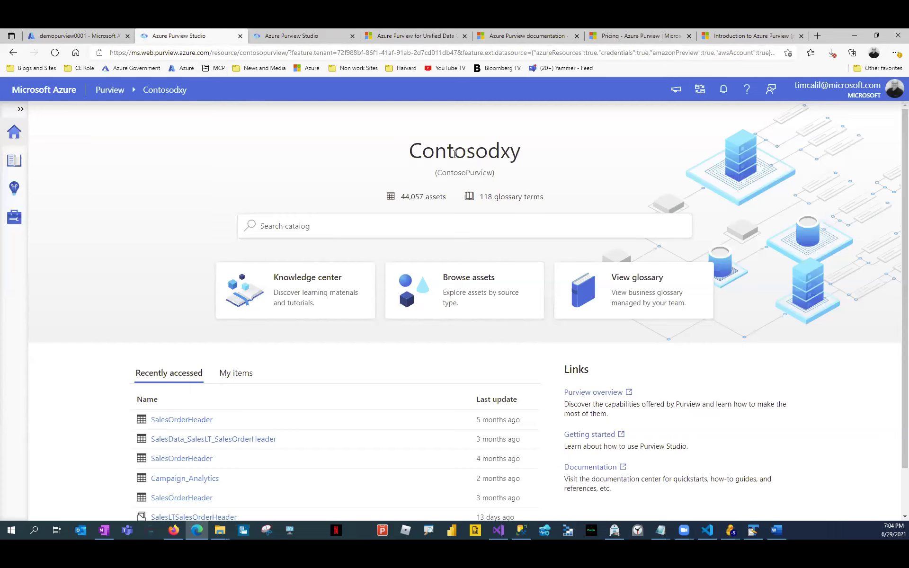
left_click_drag(413, 153, 522, 152)
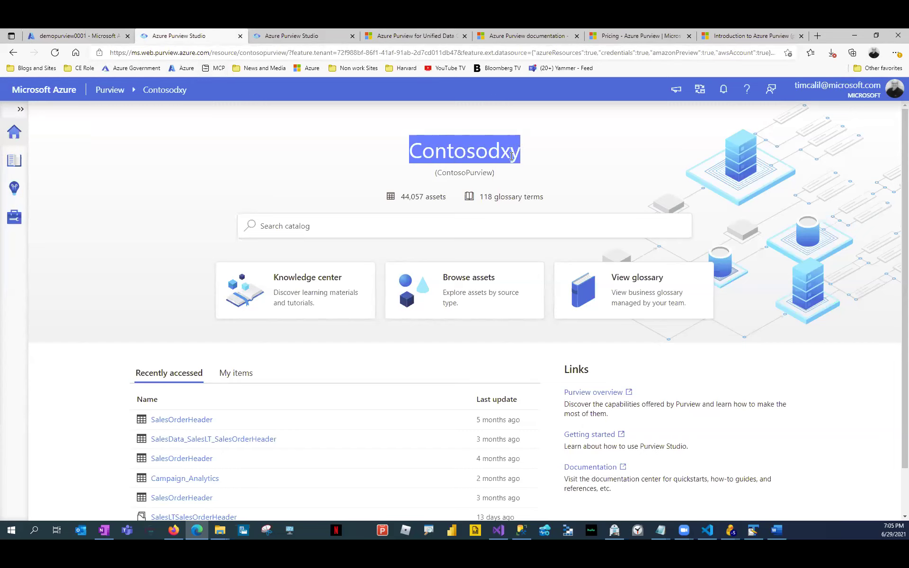
left_click(422, 224)
left_click(346, 186)
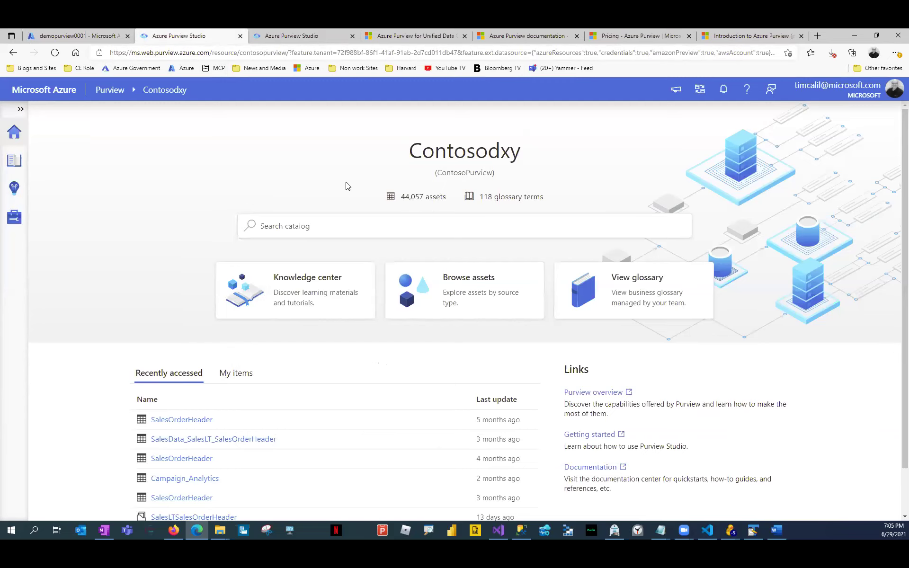
left_click(20, 110)
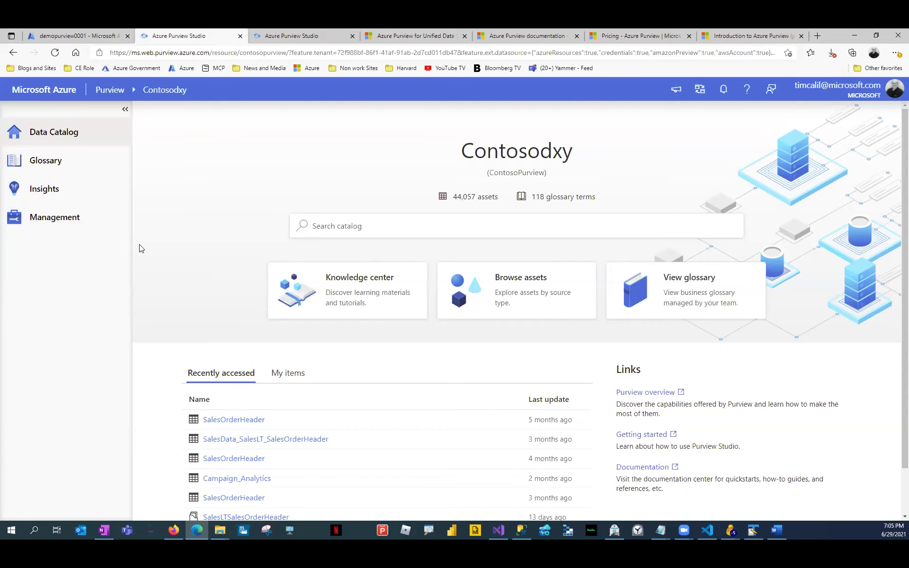
left_click(342, 225)
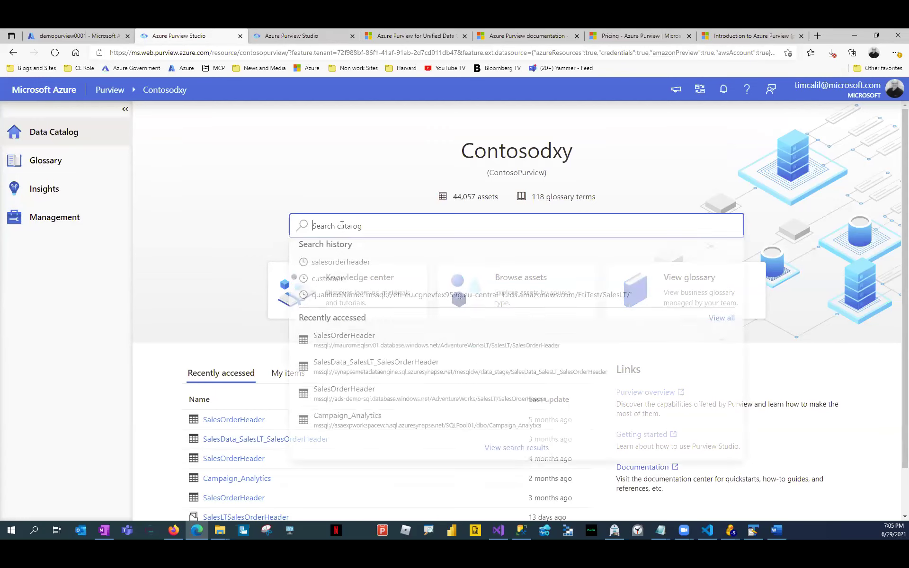
left_click(270, 192)
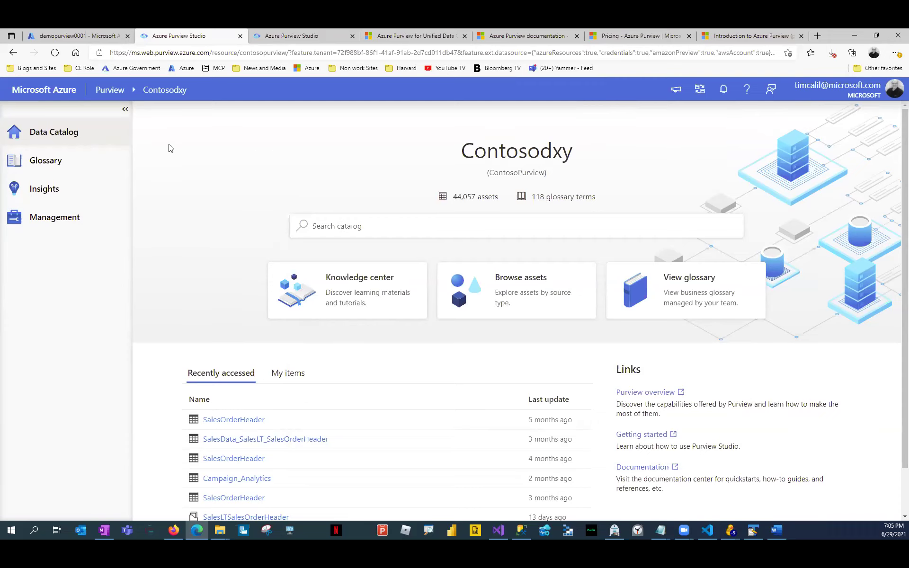
Compare the Management account information of the Contosodxy and demopurview0001 Purview Studio accounts
left_click(265, 36)
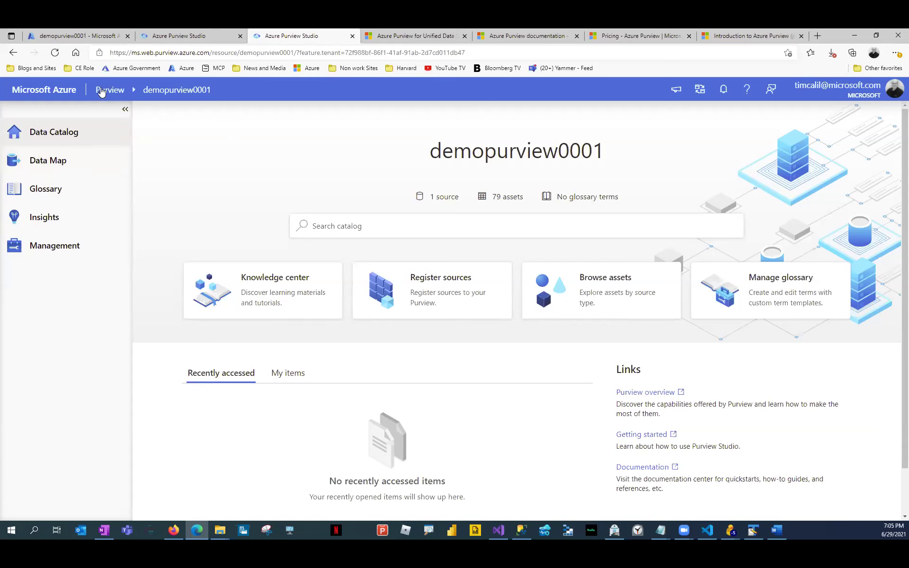
key("ctrl+shift+Tab")
left_click(73, 216)
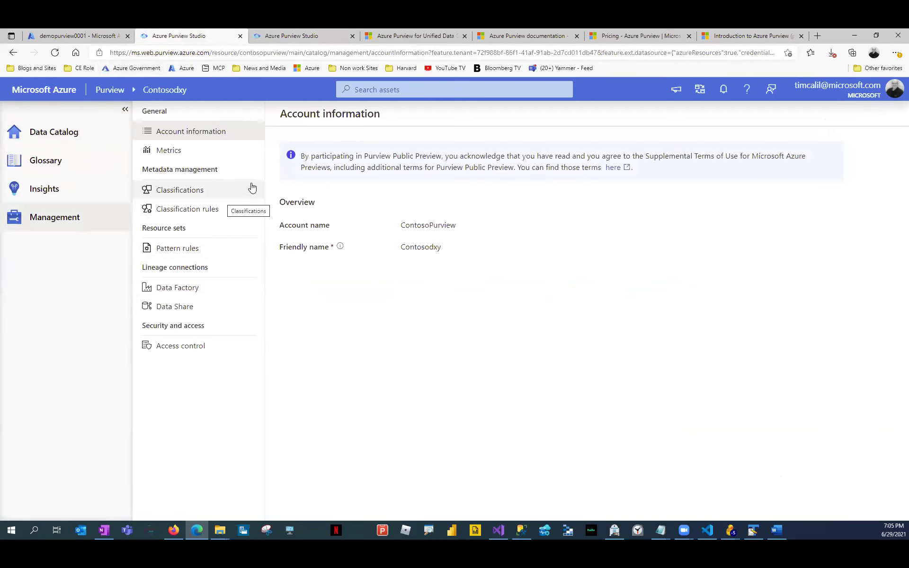
left_click(291, 35)
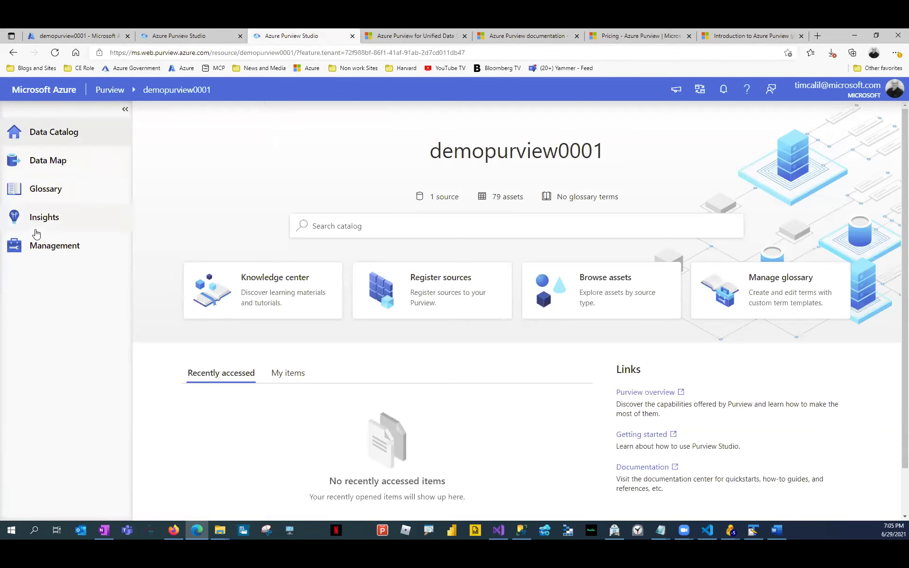
left_click(37, 247)
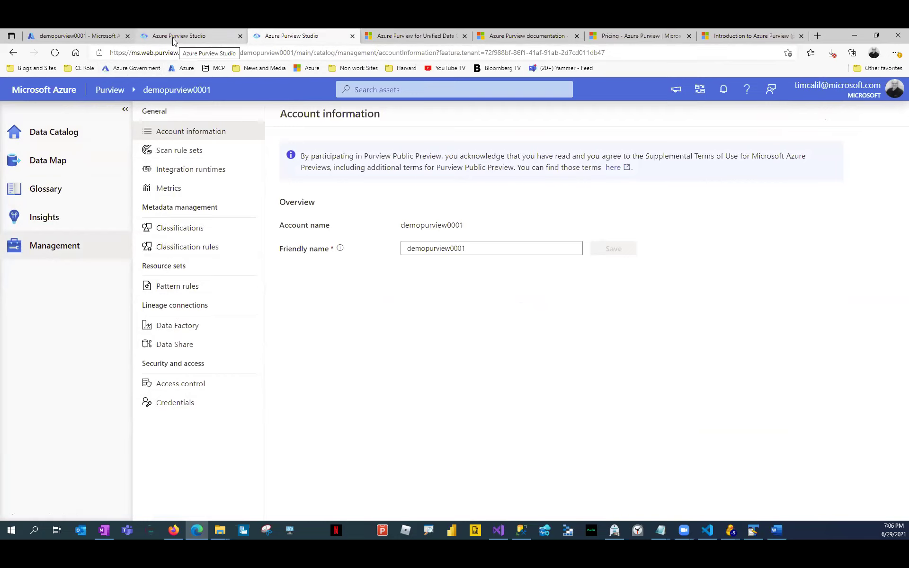
Close the Azure portal page for demopurview0001 and return to the Data Catalog home of Contosodxy
left_click(76, 38)
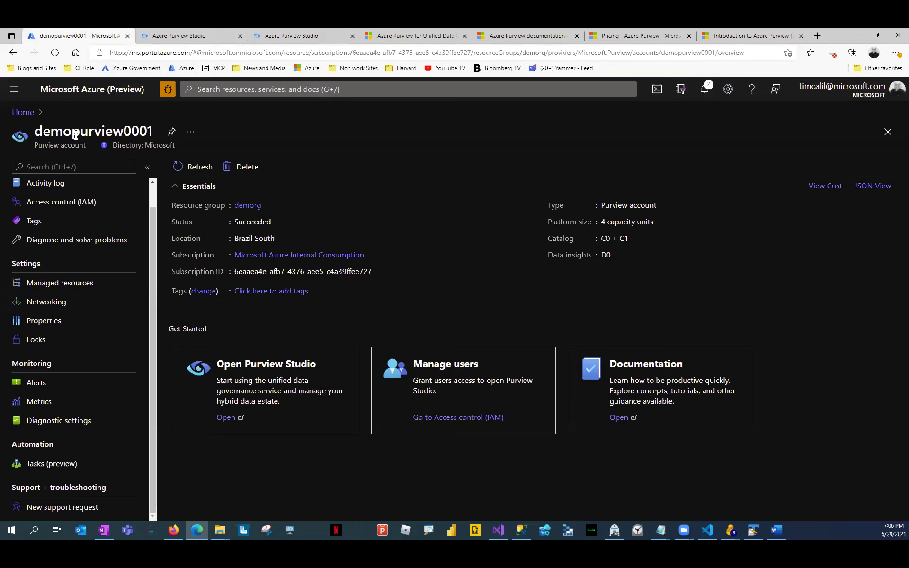
left_click(128, 35)
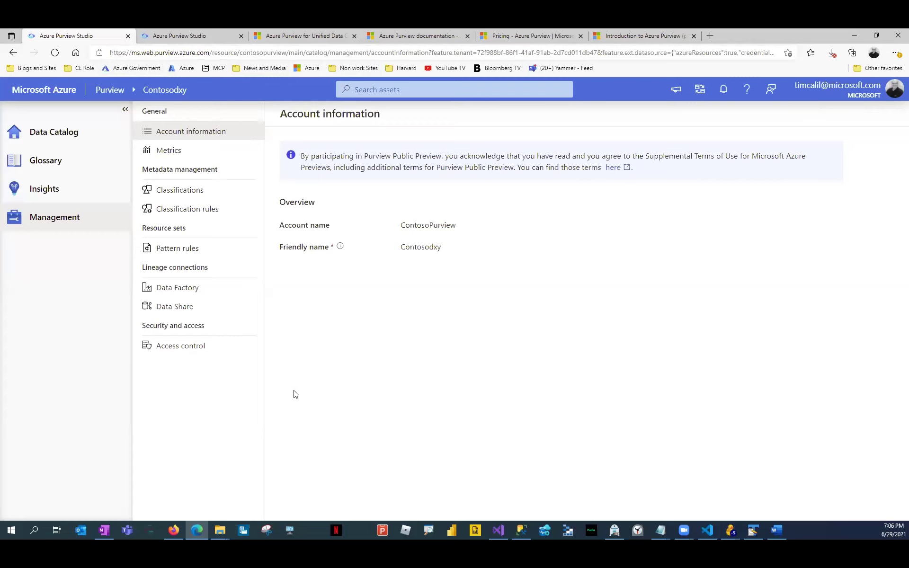
left_click(181, 39)
left_click(60, 137)
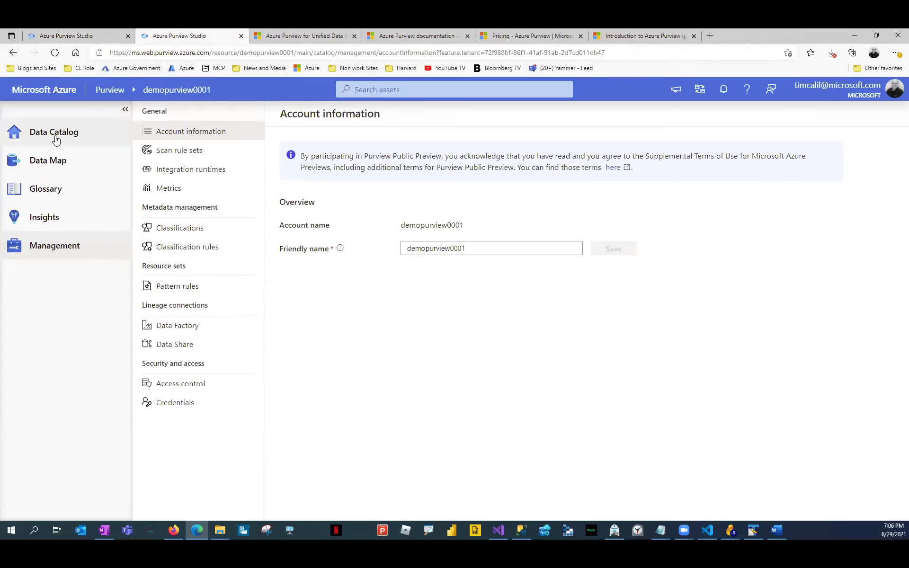
left_click(102, 34)
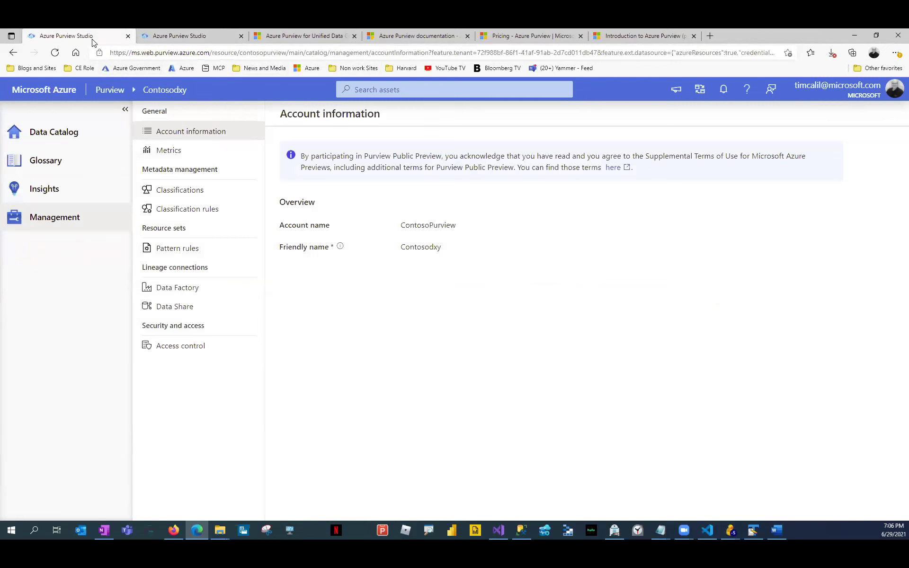
left_click(55, 140)
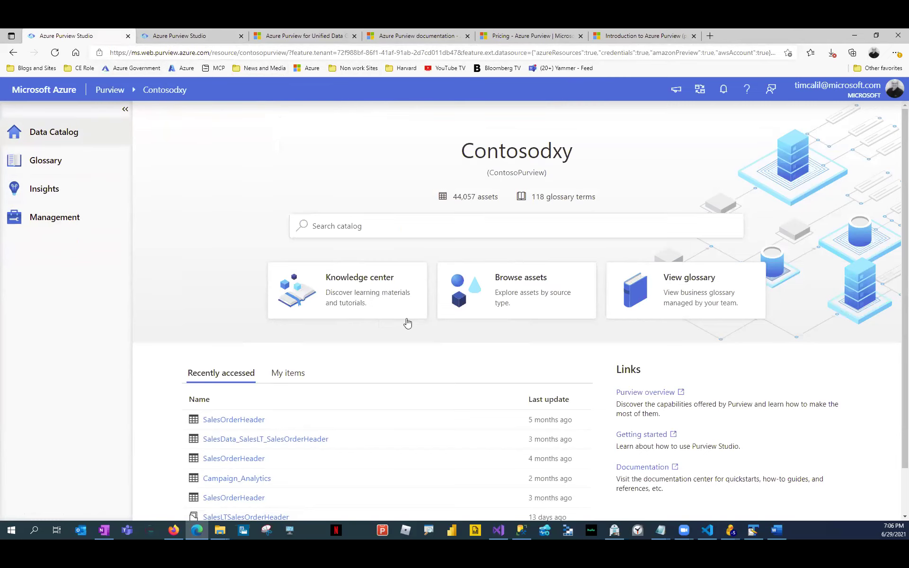
Browse the Contosodxy assets by source type and view the business glossary terms in list view
left_click(534, 319)
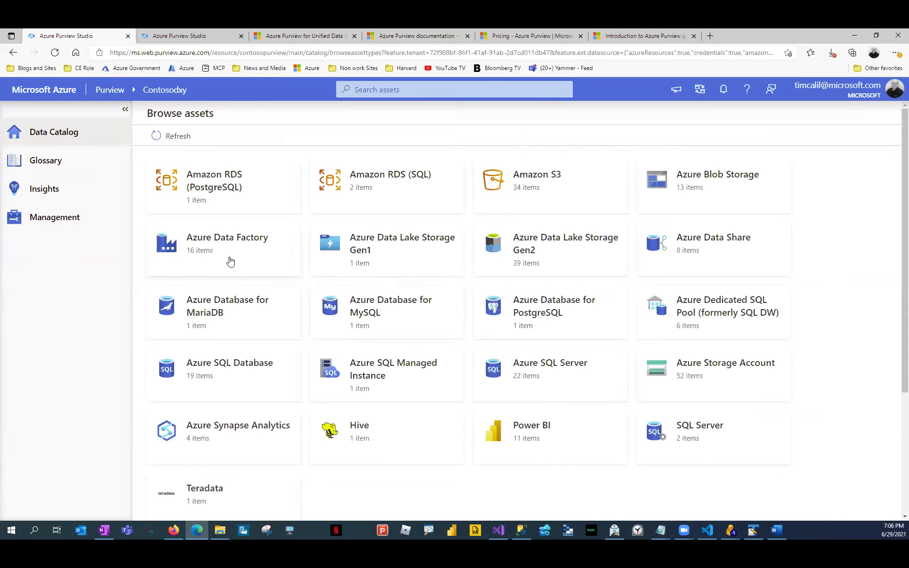
left_click(49, 140)
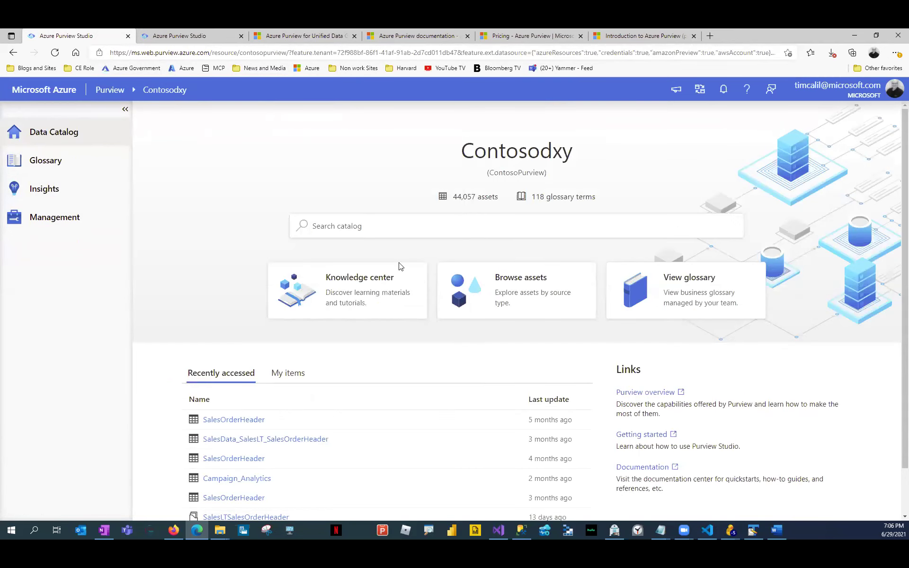
left_click(653, 298)
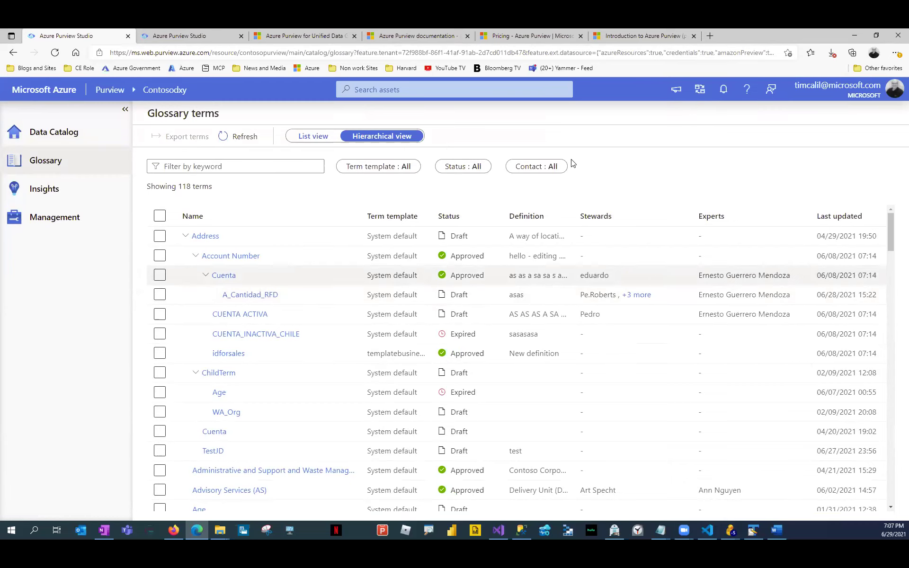
left_click(322, 138)
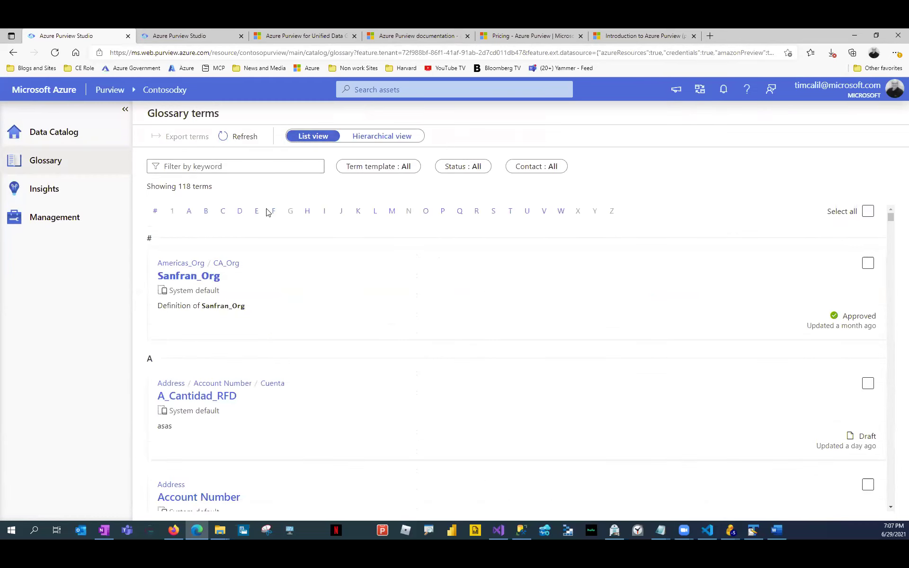
left_click(61, 137)
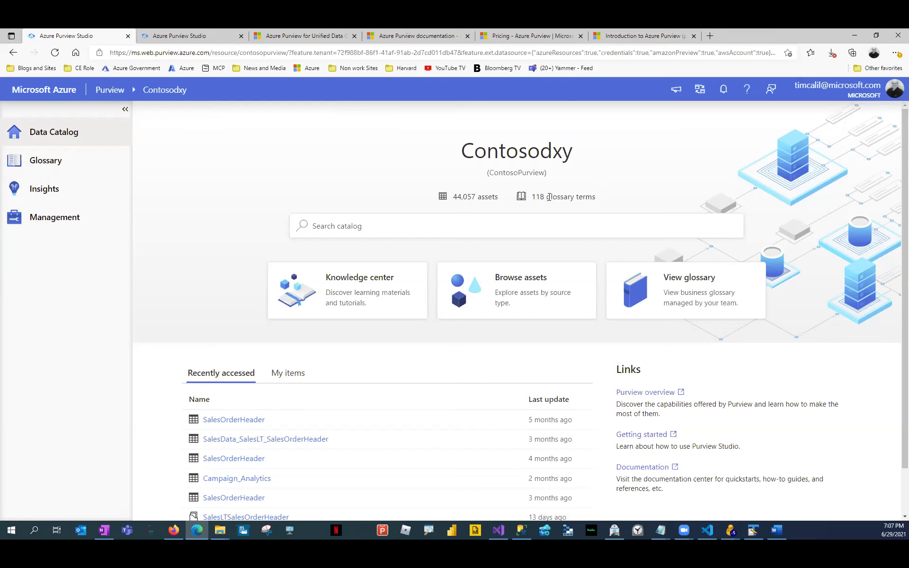
Check My items on the catalog home page and switch back to the recently accessed assets
scroll(512, 202, "down", 1)
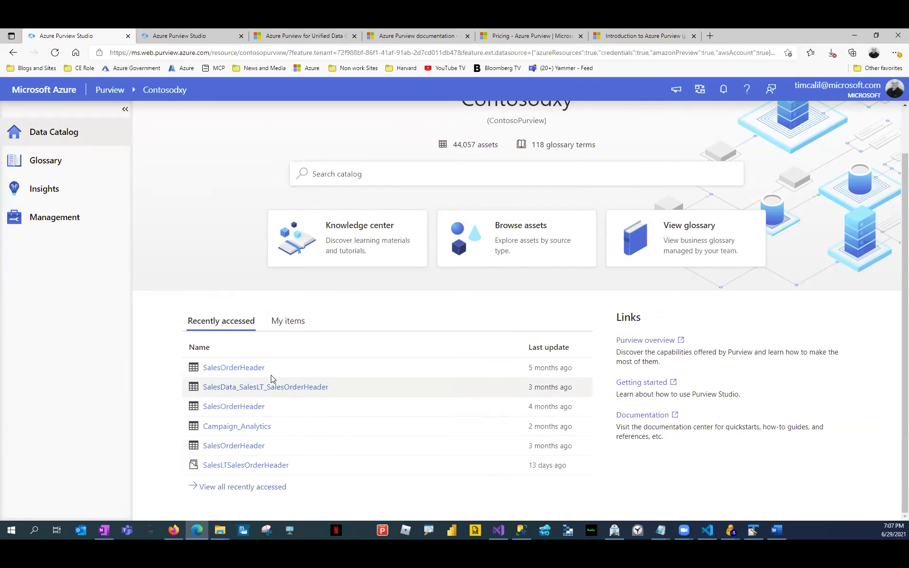
left_click(282, 326)
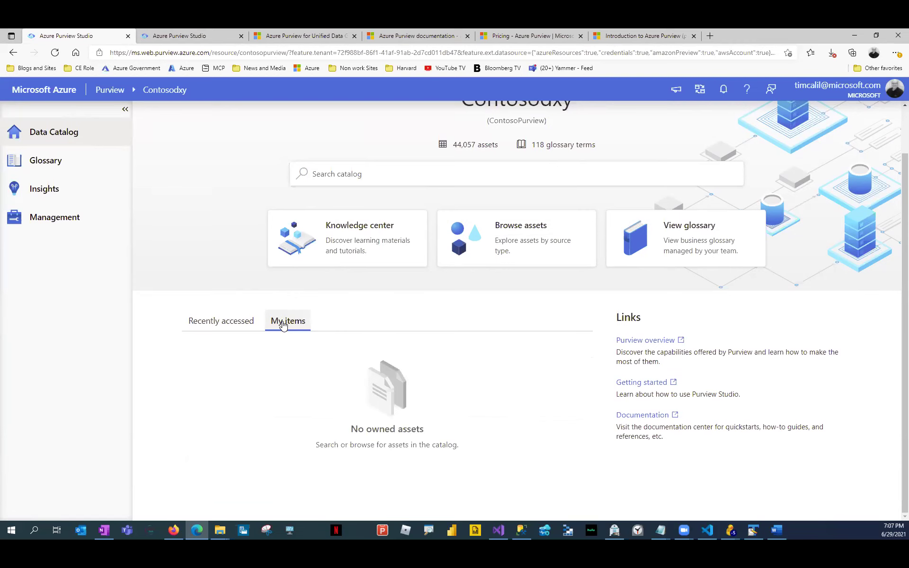
left_click(235, 330)
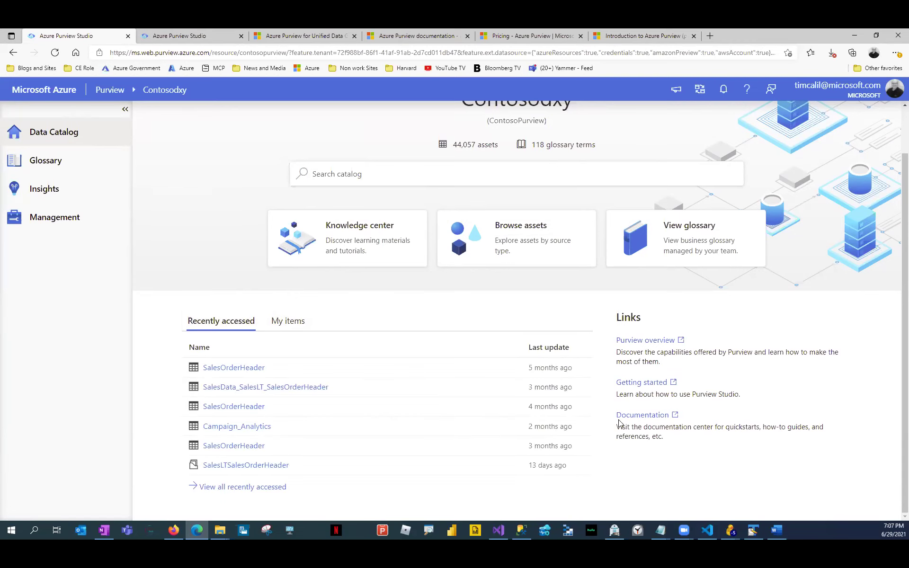
Search the catalog for salesorderheader using the entry in the search history
left_click(360, 175)
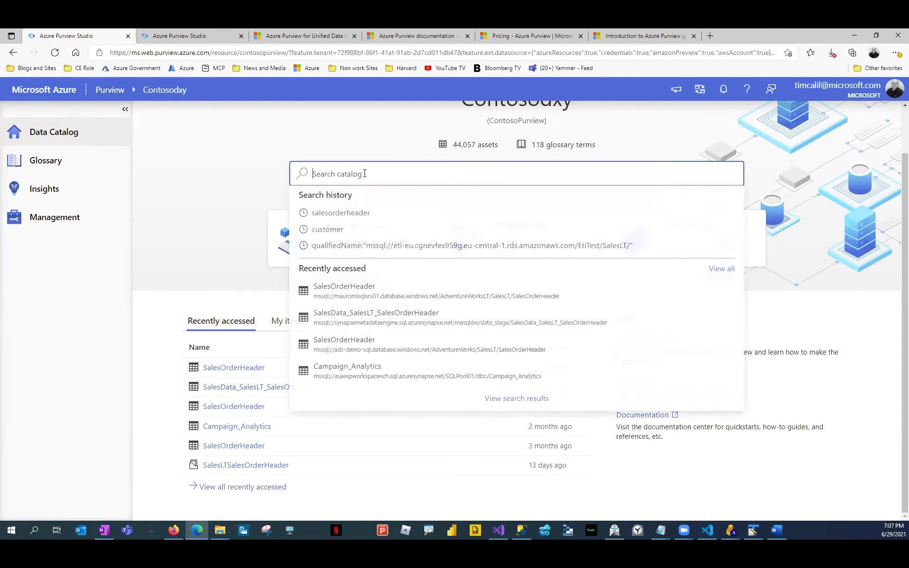
left_click_drag(346, 213, 232, 192)
left_click(233, 192)
left_click(307, 179)
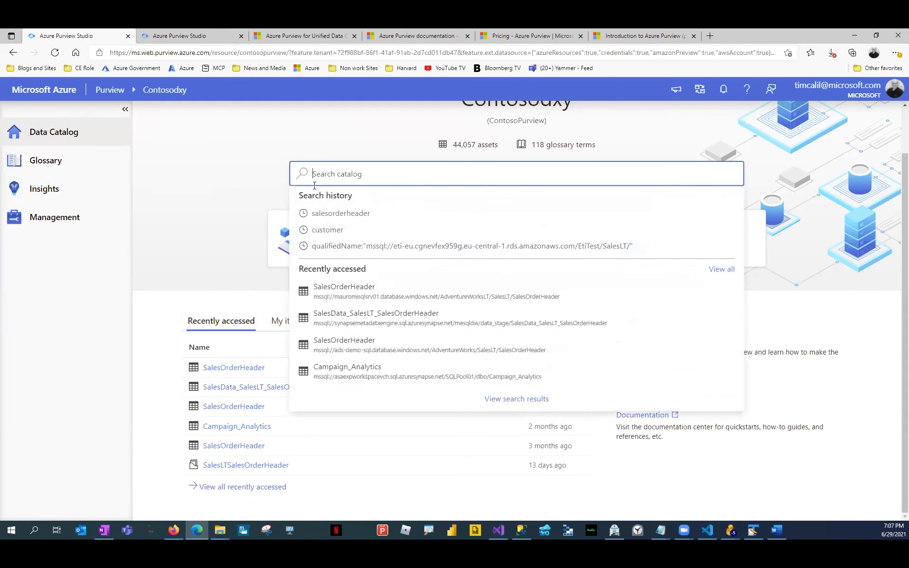
left_click(314, 214)
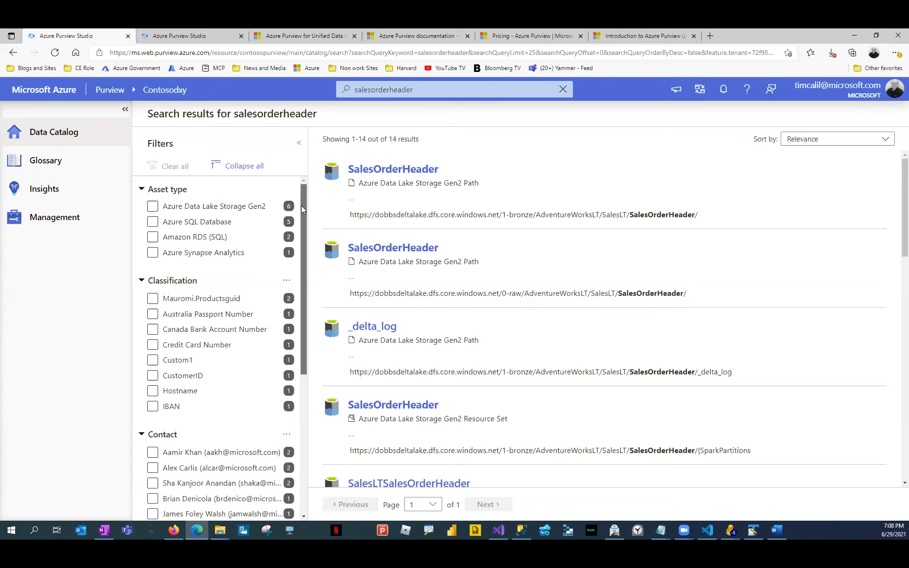
Examine the asset, classification, contact and glossary filters of the results, toggling Mauromi.Productsguid and the first contact on and off
left_click_drag(301, 206, 301, 244)
left_click(265, 239)
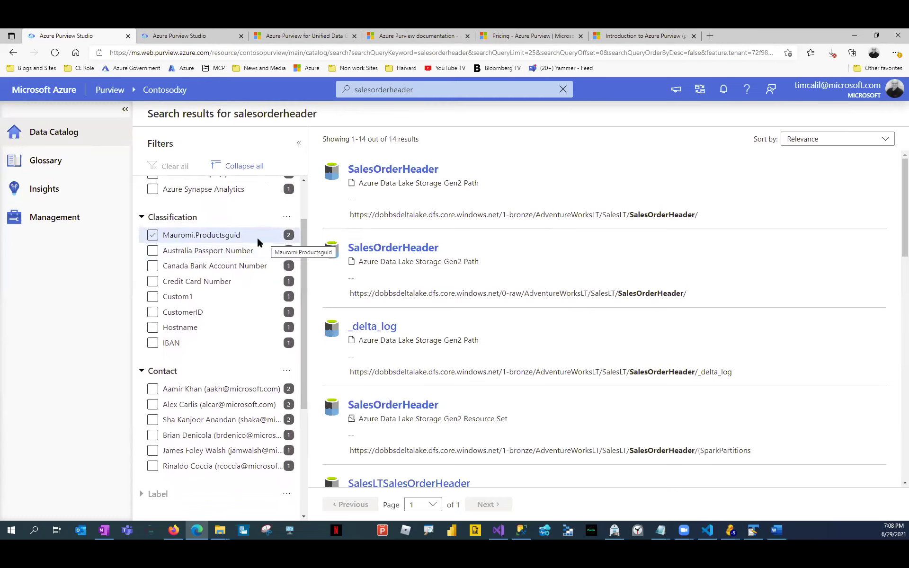
left_click(257, 242)
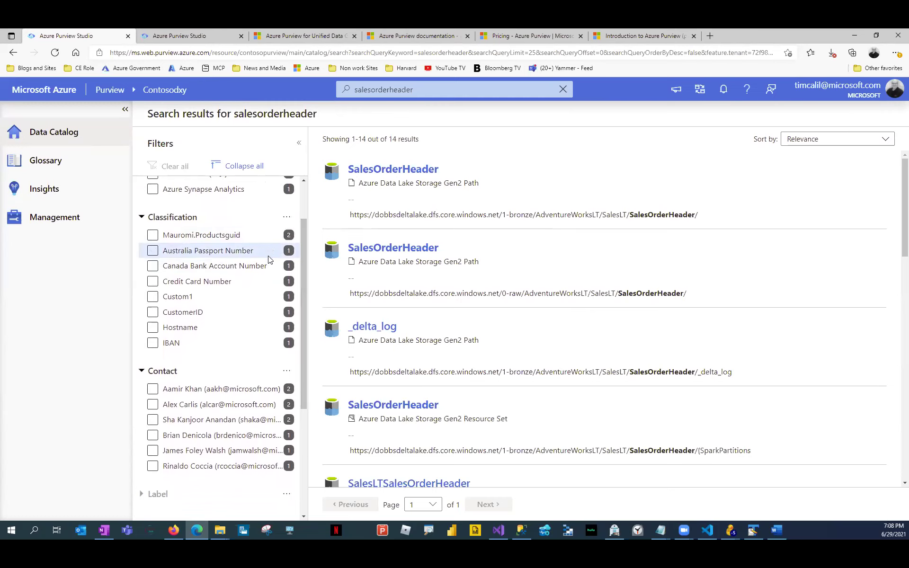
left_click_drag(302, 292, 302, 355)
left_click(211, 273)
left_click(211, 272)
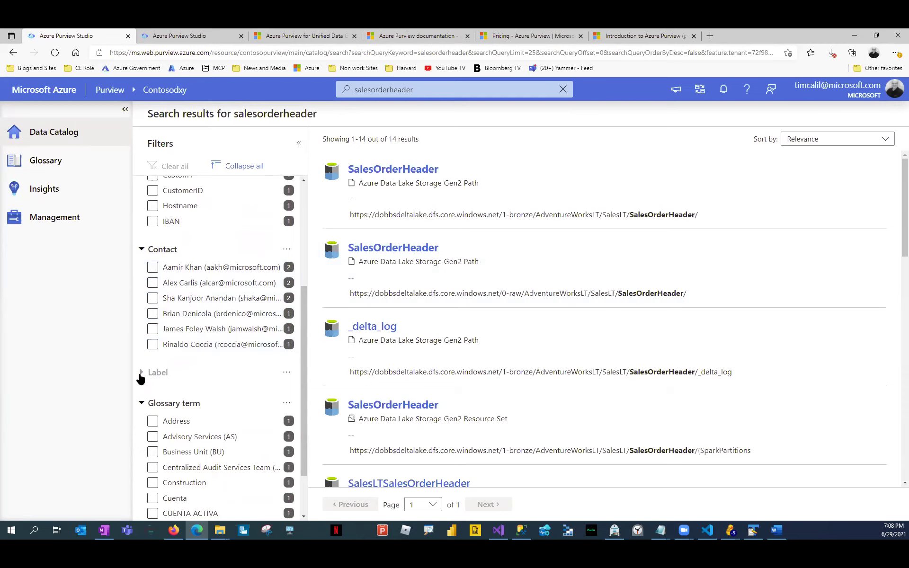
View the full list of glossary term filters for the search results and close it without applying any
left_click_drag(304, 304, 304, 371)
left_click(208, 432)
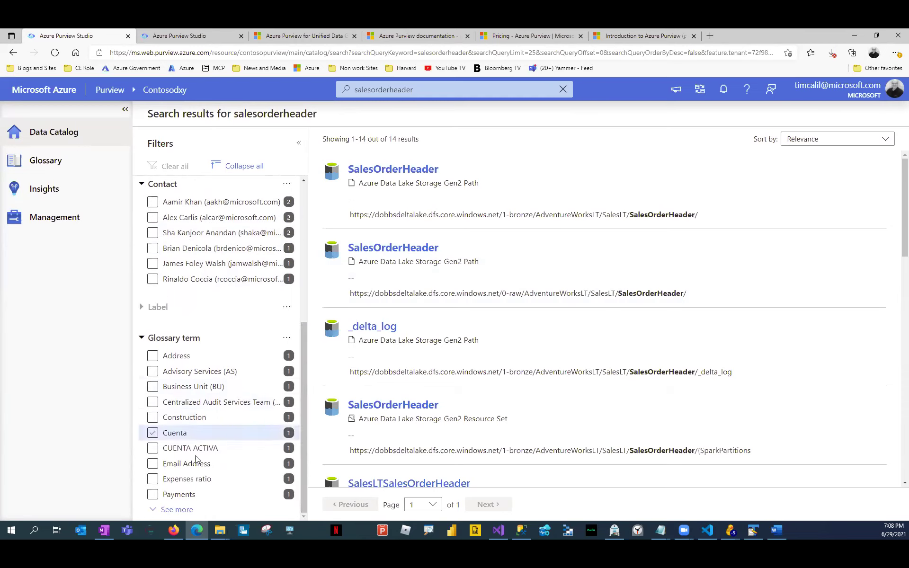
left_click(180, 510)
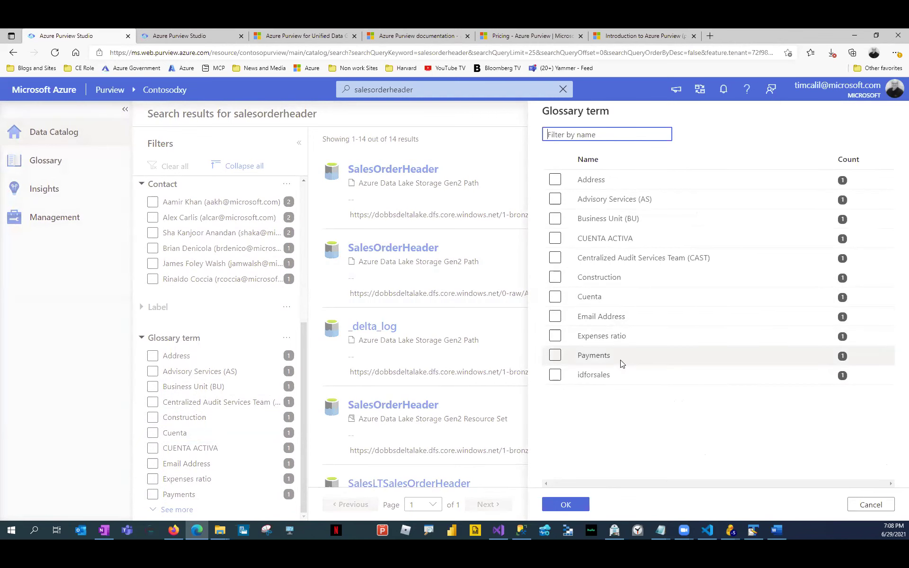
left_click(866, 510)
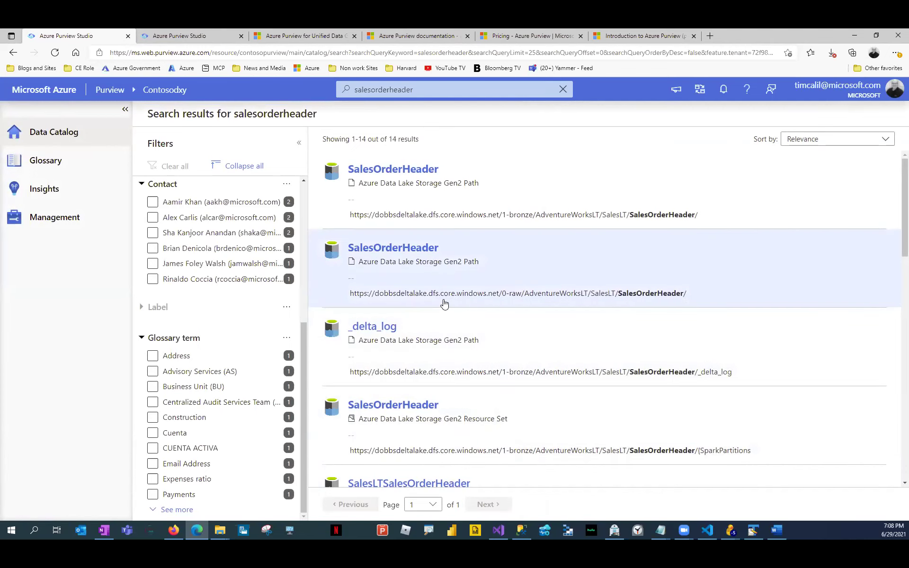
Open the SalesOrderHeader Azure SQL table on mauromisqlsrv01 from the search results to view its overview
scroll(445, 303, "down", 6)
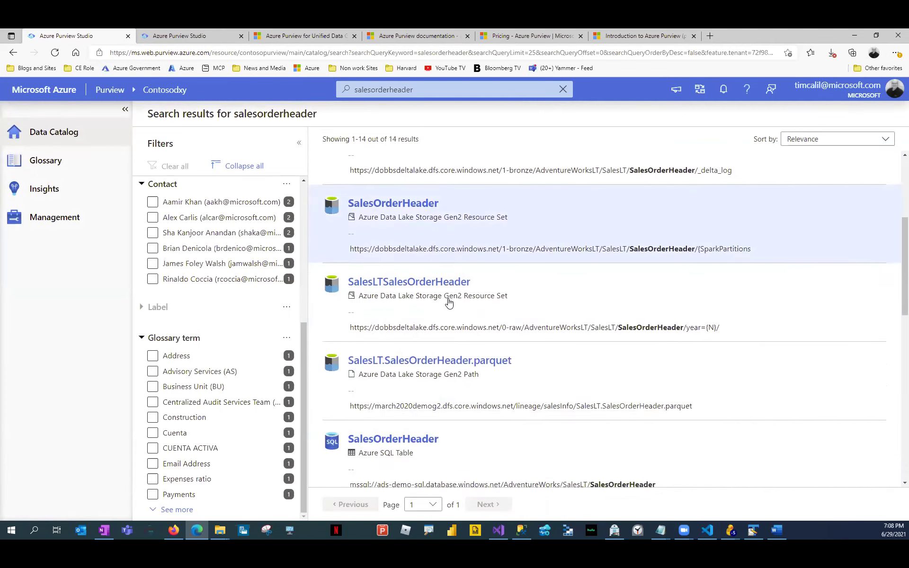
scroll(450, 303, "down", 1)
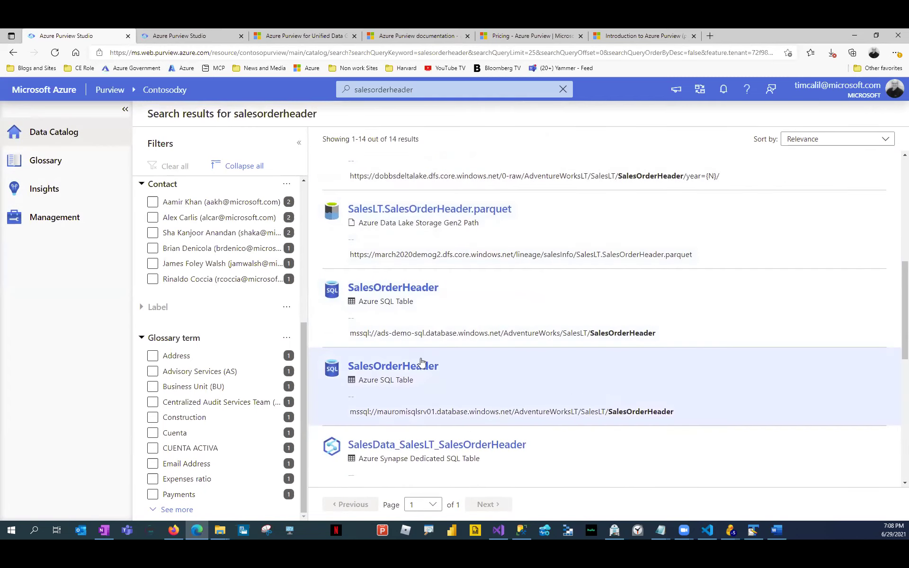
left_click(420, 367)
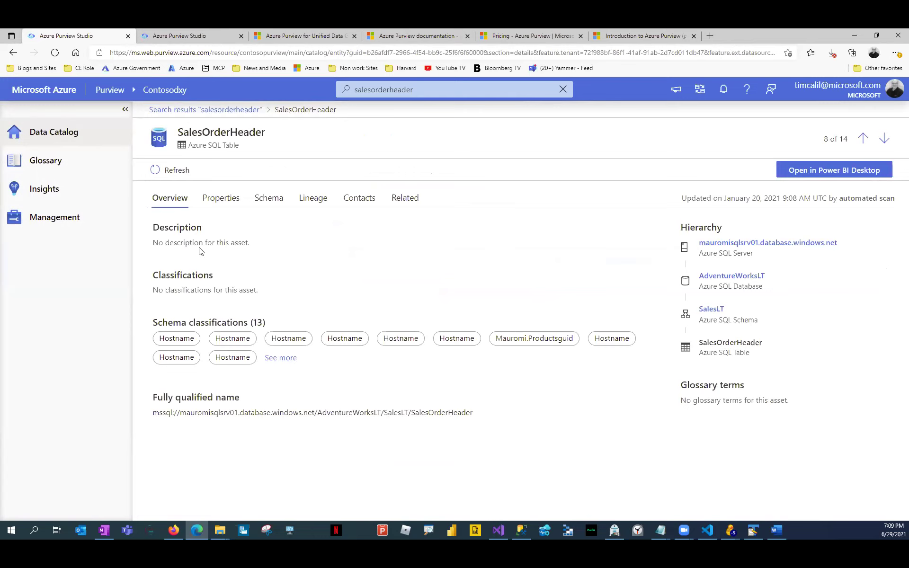
mouse_move(248, 242)
left_mouse_down()
mouse_move(151, 245)
mouse_move(251, 243)
left_mouse_up()
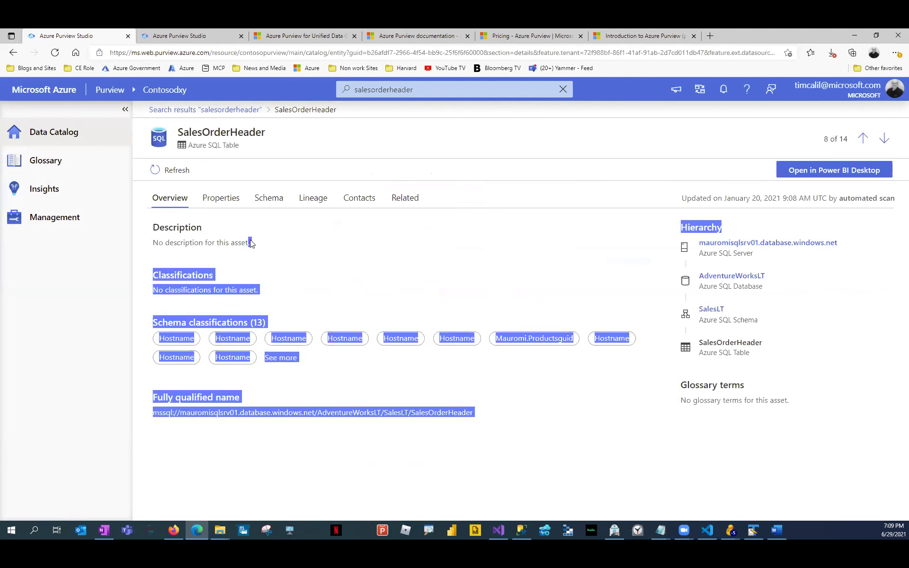
left_click(251, 243)
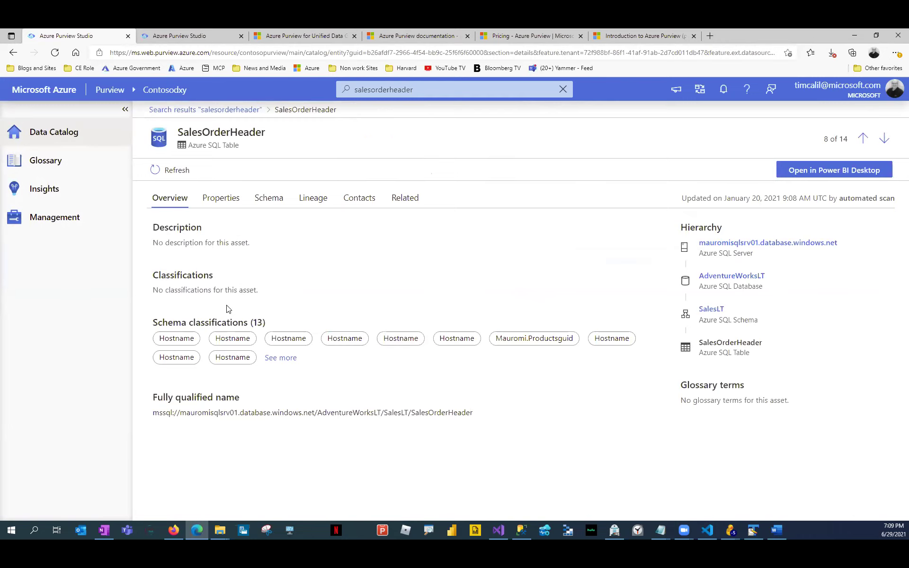
Show all schema classifications of SalesOrderHeader and examine the classifications and data types assigned to its columns
left_click(277, 359)
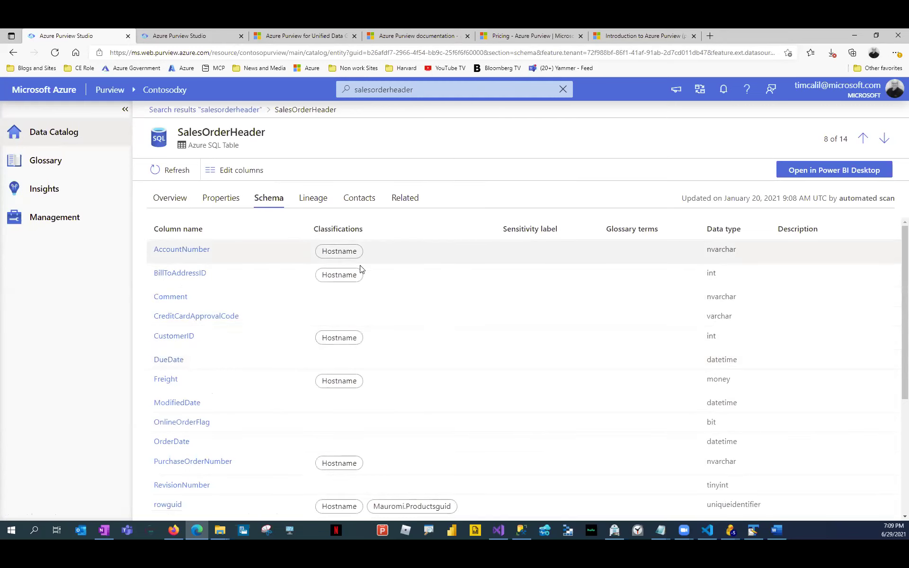
scroll(412, 284, "down", 1)
scroll(412, 284, "up", 1)
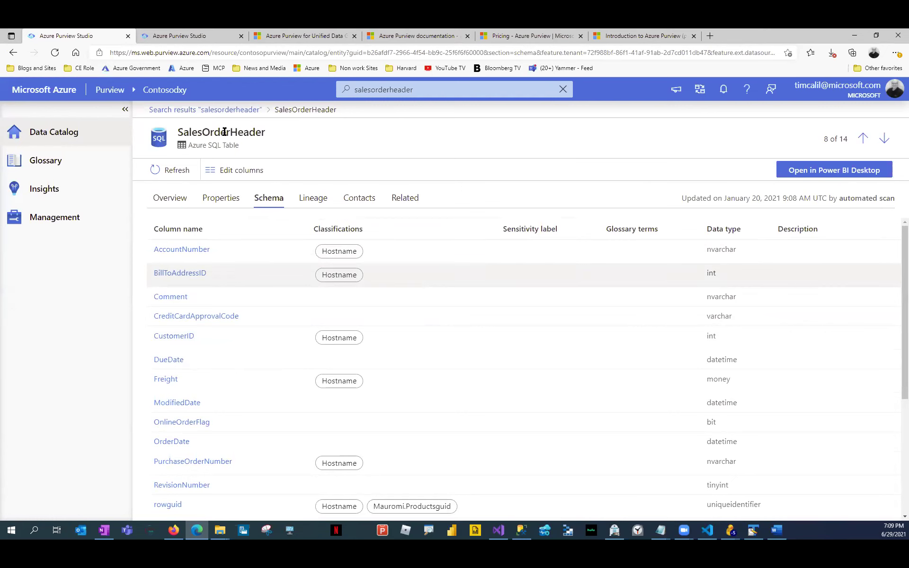
left_click(179, 40)
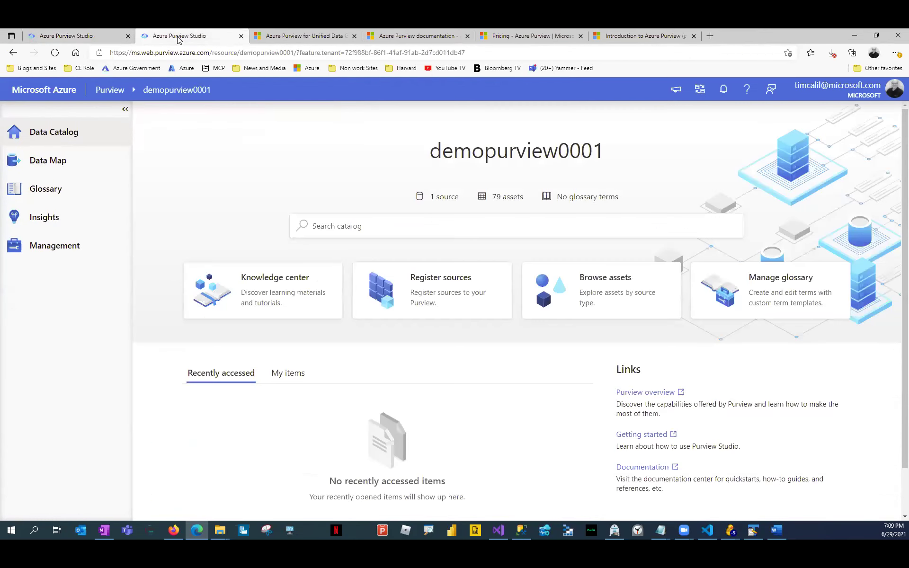
left_click(78, 36)
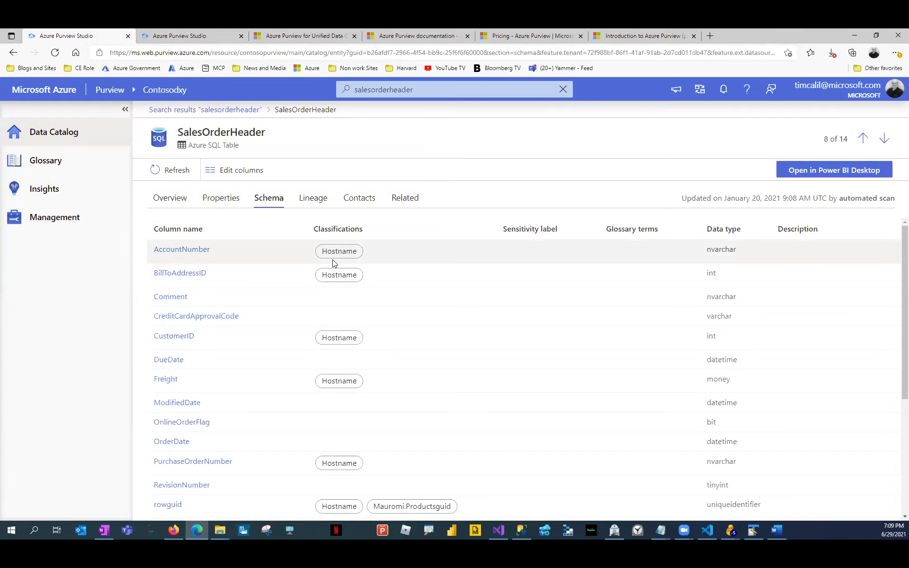
scroll(338, 270, "down", 2)
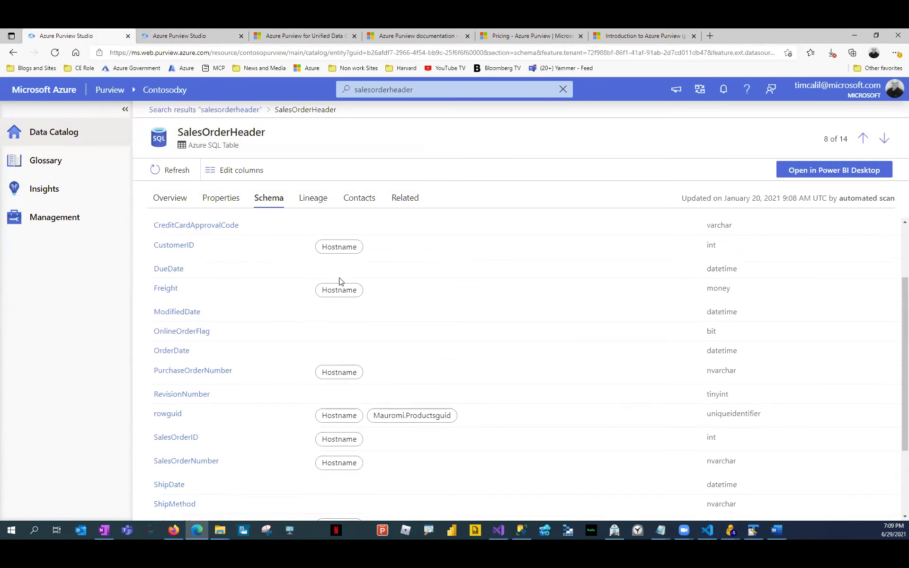
scroll(340, 281, "down", 2)
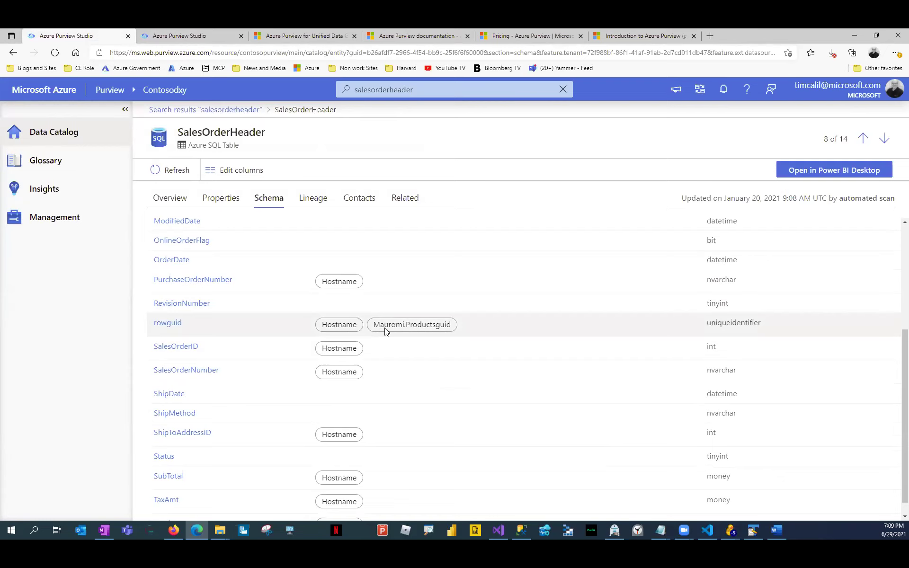
scroll(347, 334, "down", 1)
scroll(350, 335, "up", 3)
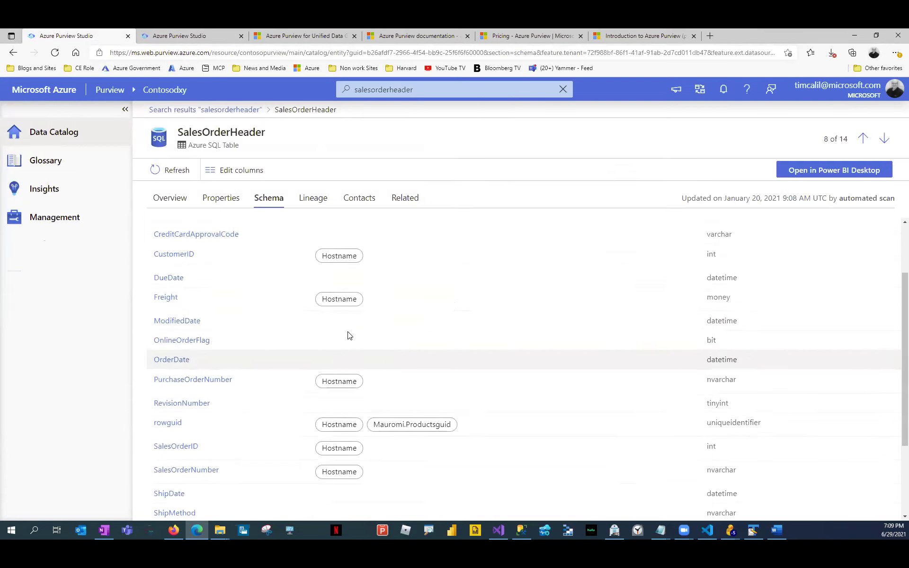
Check the table's properties, then return to its overview to examine the asset hierarchy
left_click(211, 208)
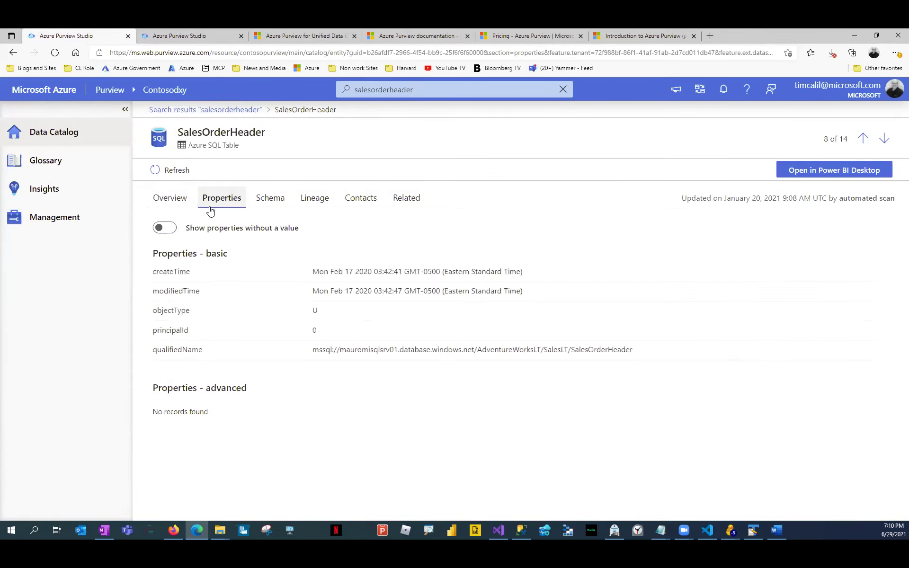
left_click(176, 198)
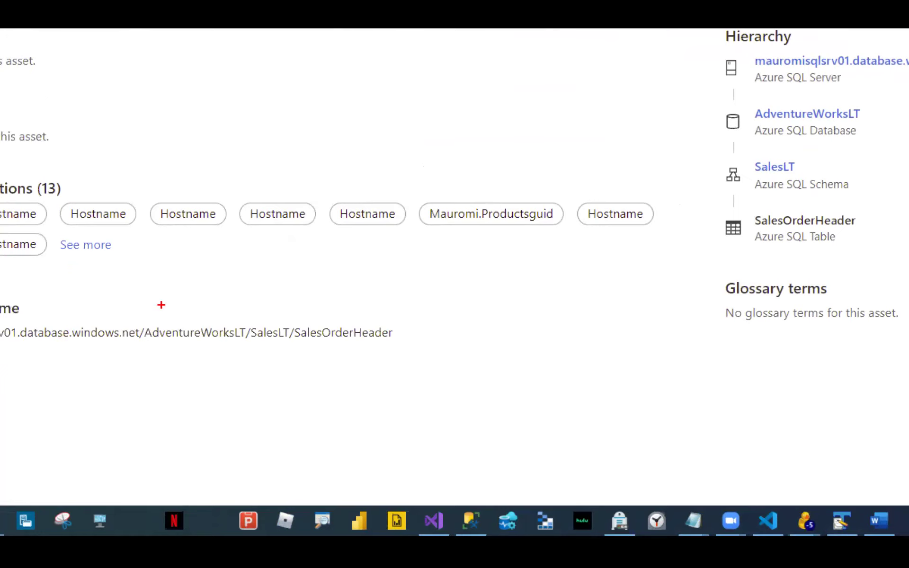
mouse_move(133, 306)
left_mouse_down()
mouse_move(208, 365)
mouse_move(366, 355)
mouse_move(429, 314)
mouse_move(184, 291)
mouse_move(106, 294)
left_mouse_up()
key("Escape")
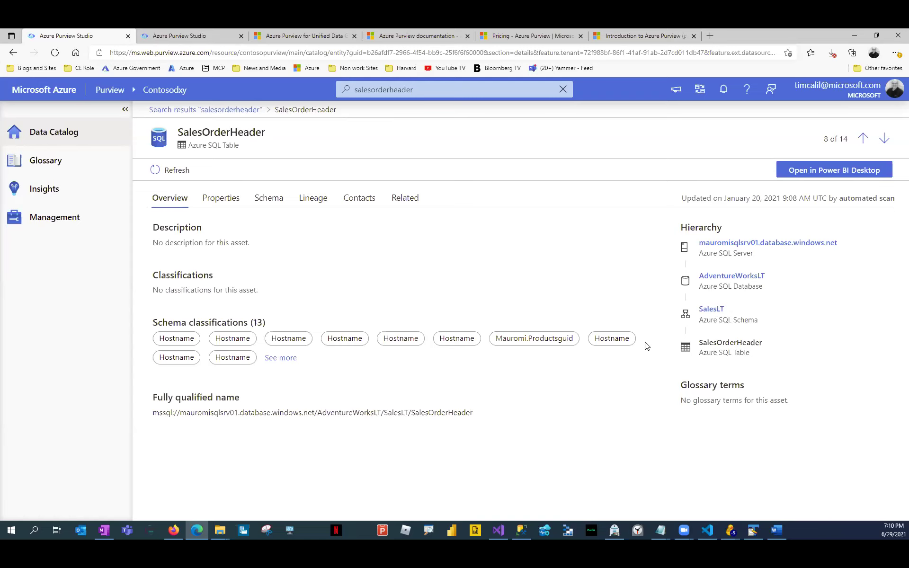
Review the properties, schema and overview of SalesOrderHeader once more, ending on the schema
left_click(224, 205)
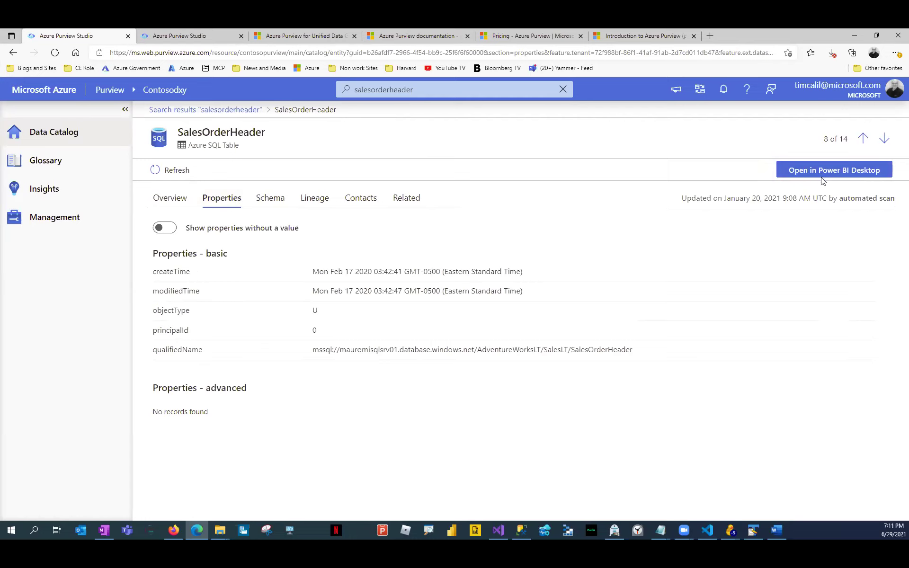
left_click(258, 201)
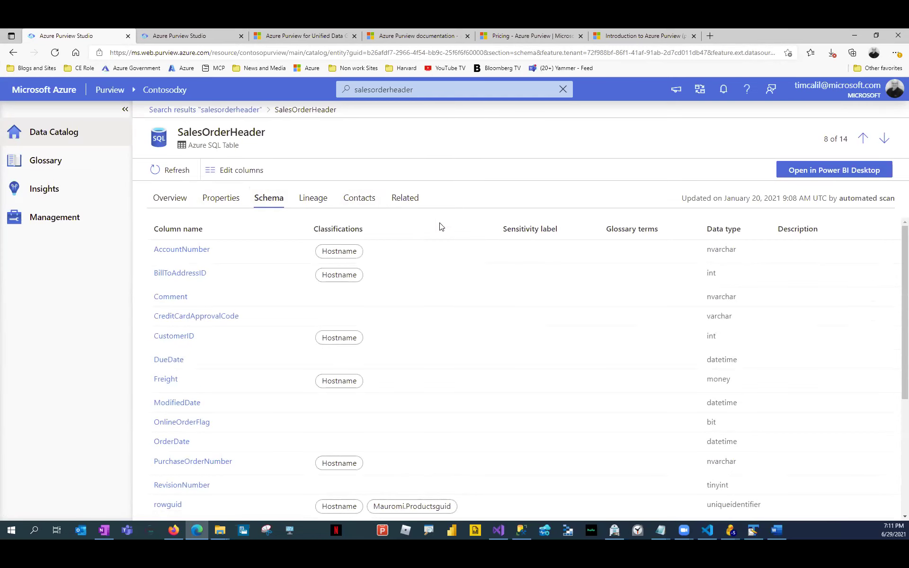
scroll(442, 225, "down", 3)
scroll(443, 226, "up", 3)
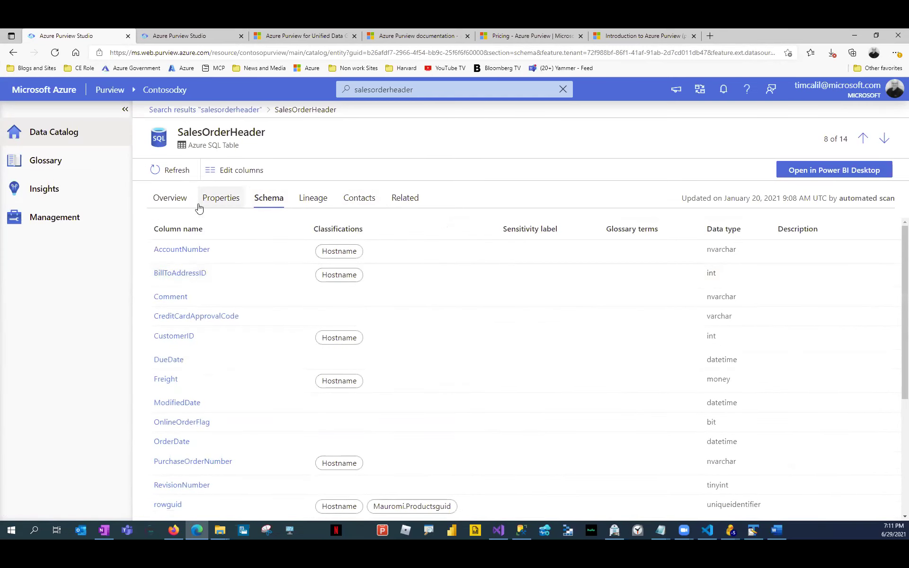
left_click(169, 199)
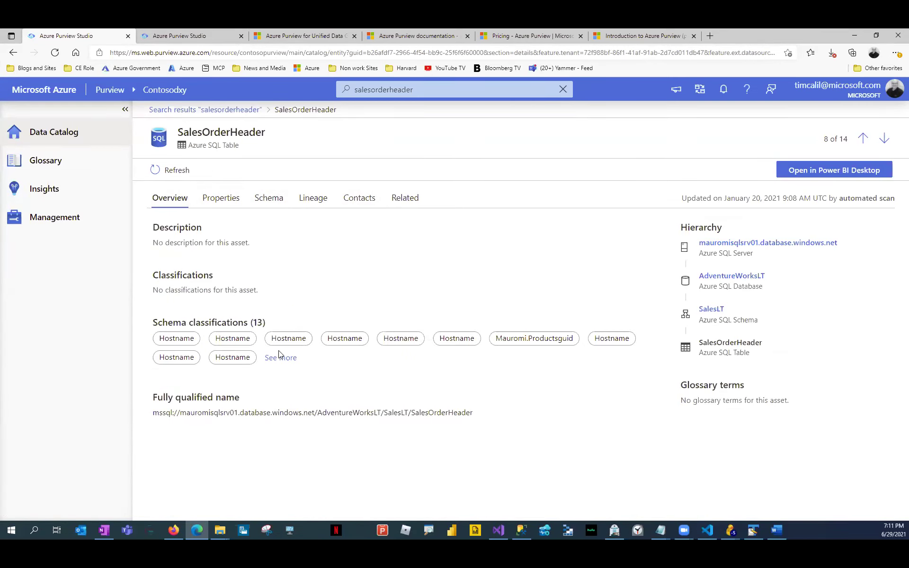
left_click(279, 199)
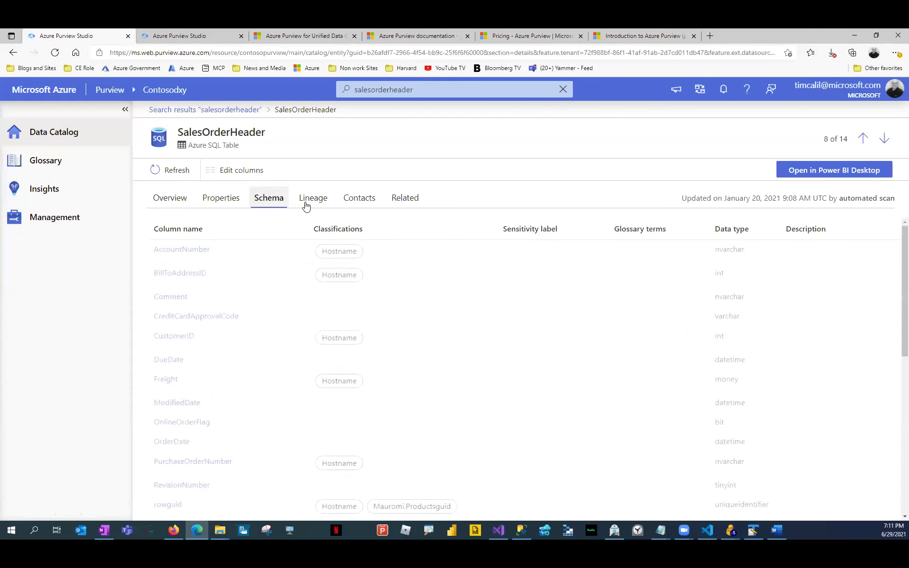
Open the lineage of SalesOrderHeader and trace it through the ADF Copy Activity to the data lake resource set
left_click(313, 199)
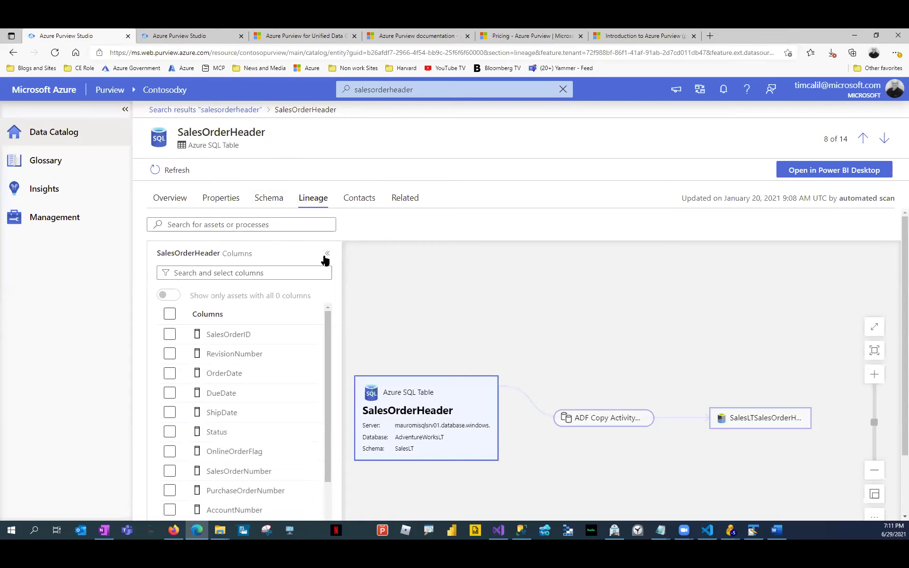
scroll(521, 285, "down", 2)
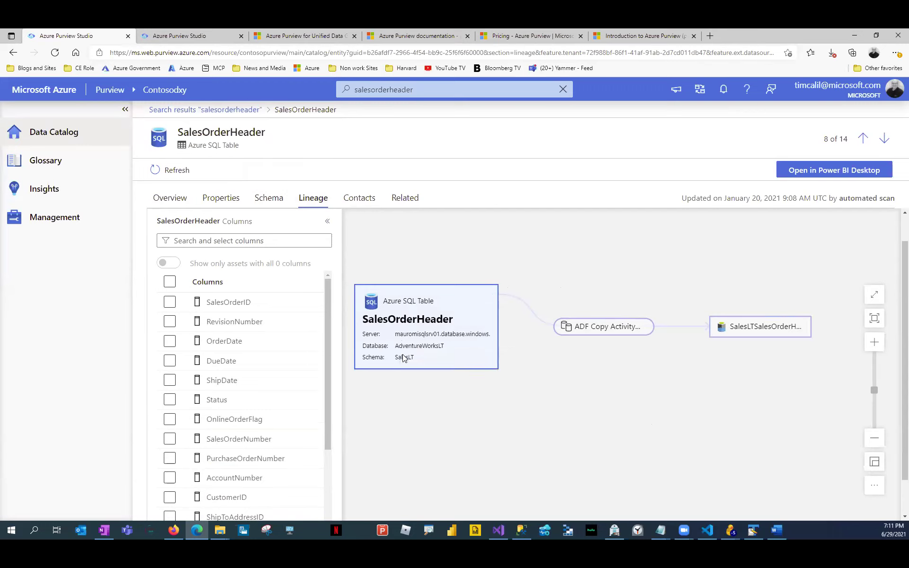
mouse_move(567, 328)
mouse_move(601, 329)
mouse_move(755, 329)
scroll(328, 337, "down", 1)
Select the CustomerID, ShipToAddressID and ShipMethod columns to trace them in the lineage diagram
left_click_drag(328, 337, 336, 428)
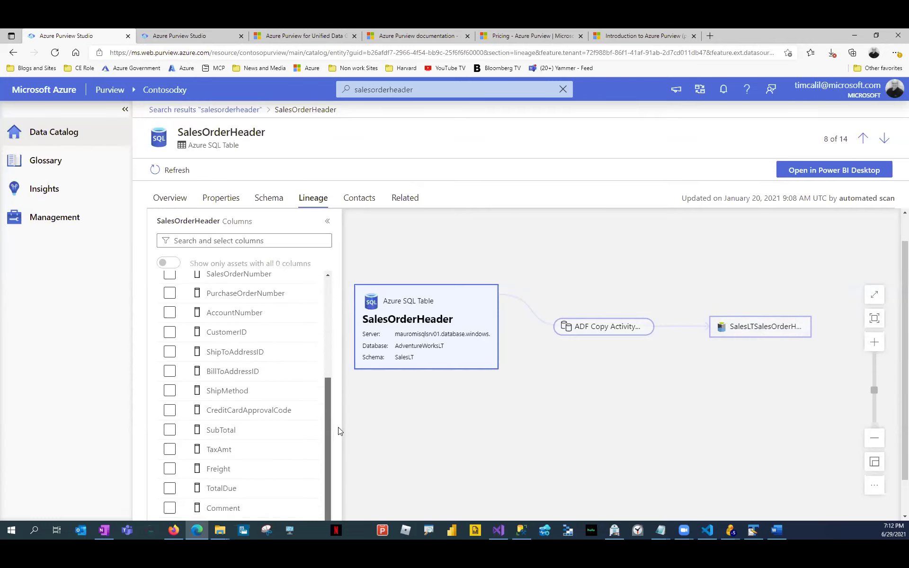
left_click(169, 334)
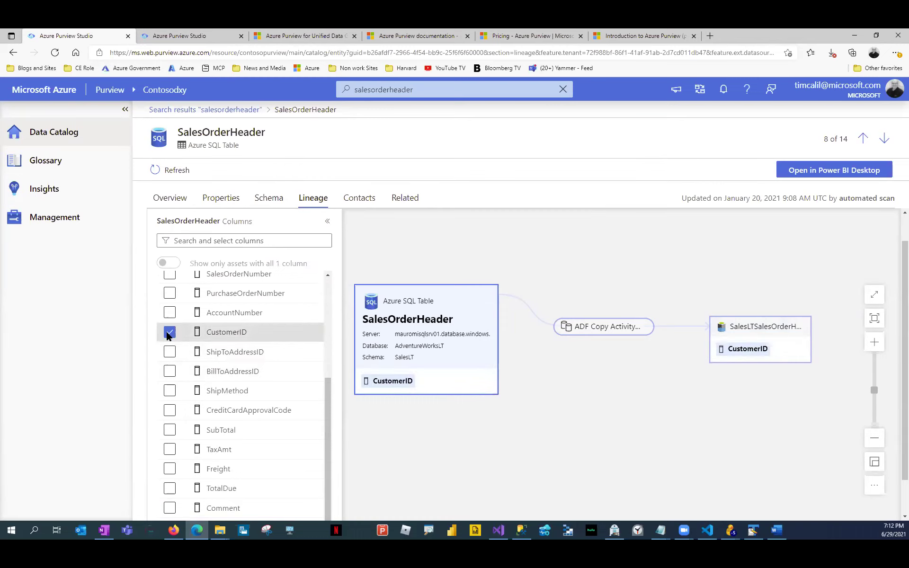
left_click(169, 352)
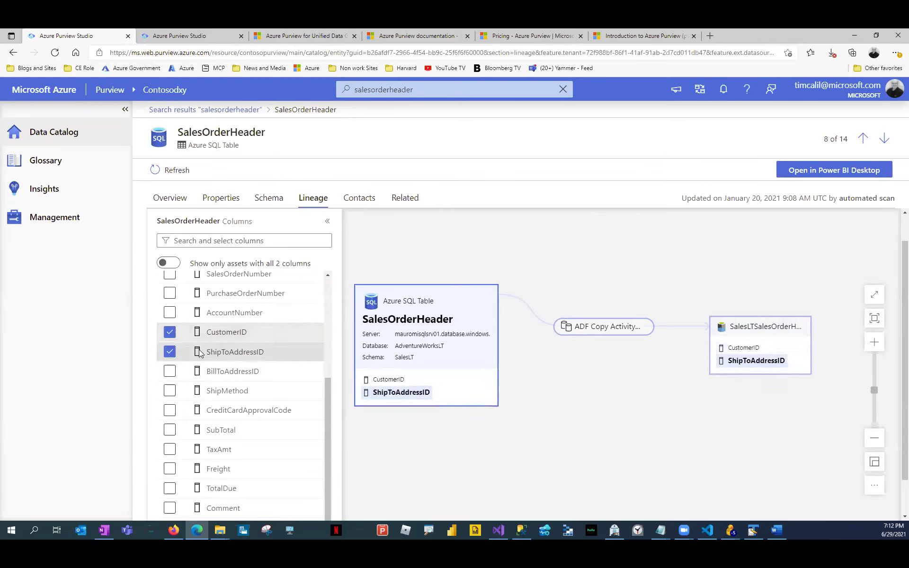
left_click(178, 374)
left_click(171, 391)
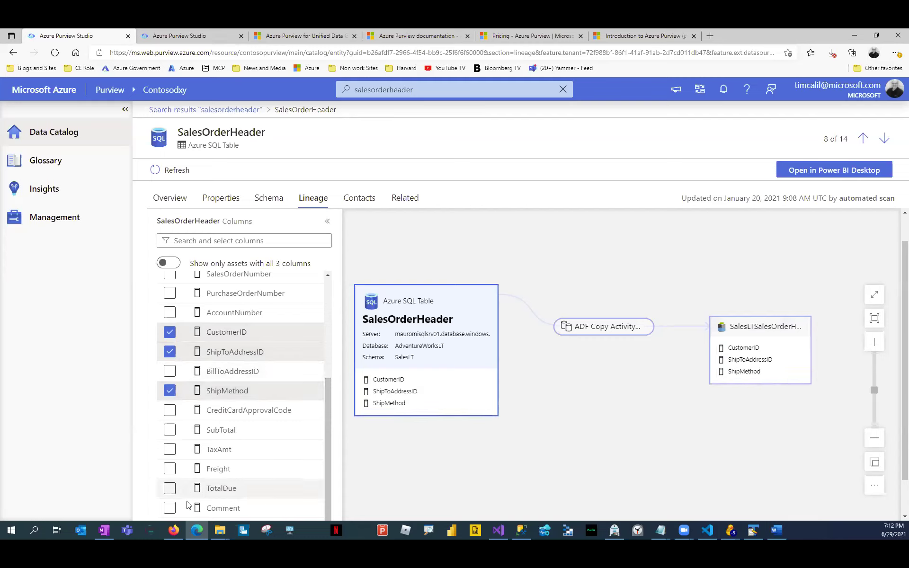
Add the TotalDue, Freight, TaxAmt, CreditCardApprovalCode and BillToAddressID columns to the lineage trace
left_click(171, 489)
left_click(169, 469)
left_click(169, 449)
left_click(171, 408)
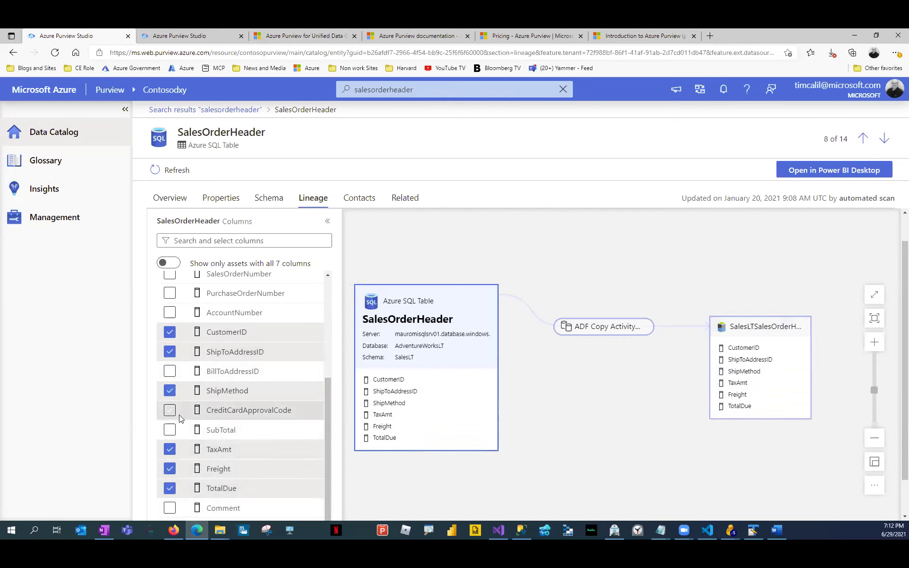
left_click(171, 409)
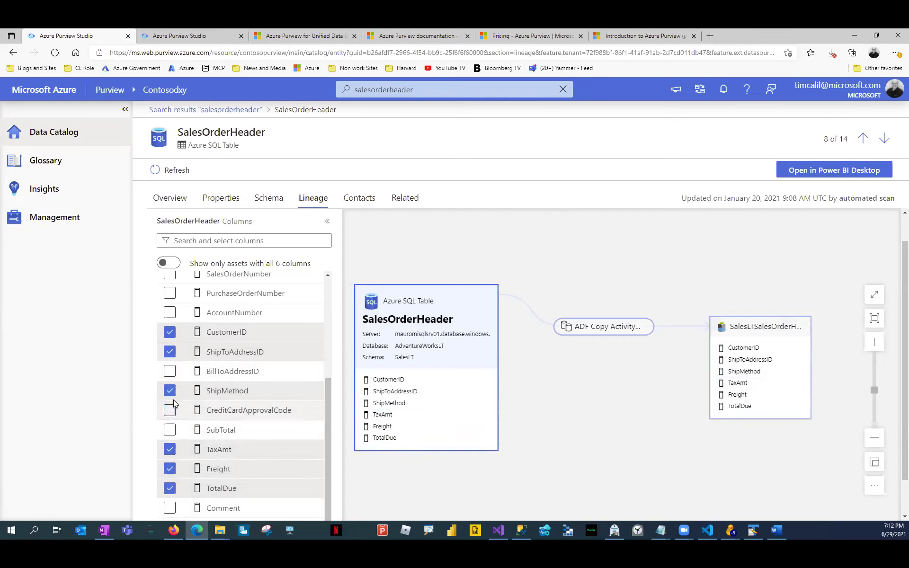
left_click(170, 410)
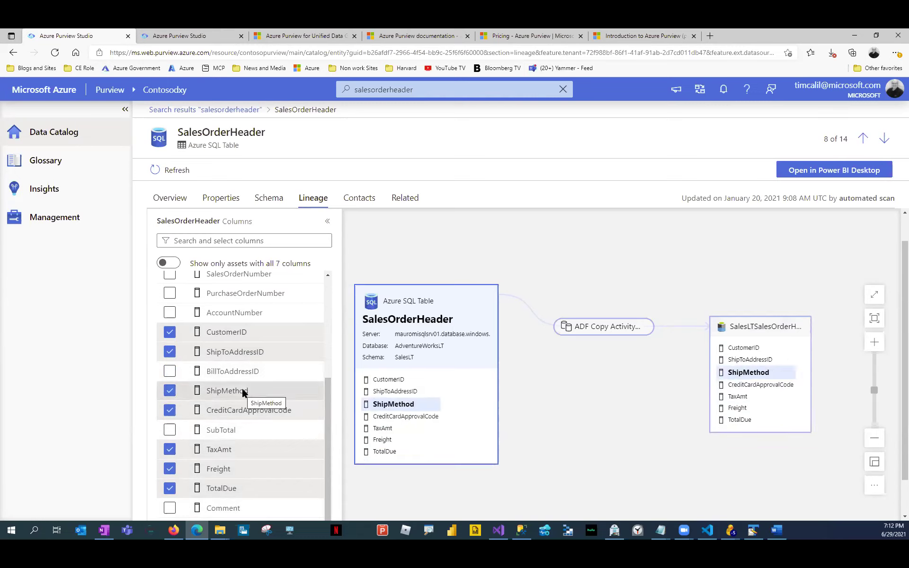
left_click(170, 373)
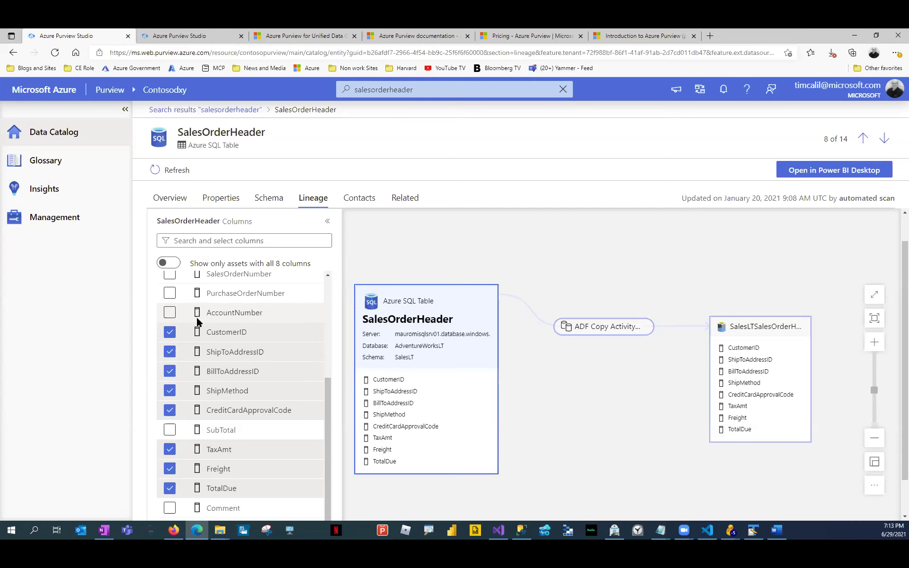
Look at the table's contacts and return to its lineage
left_click(358, 198)
left_click(300, 200)
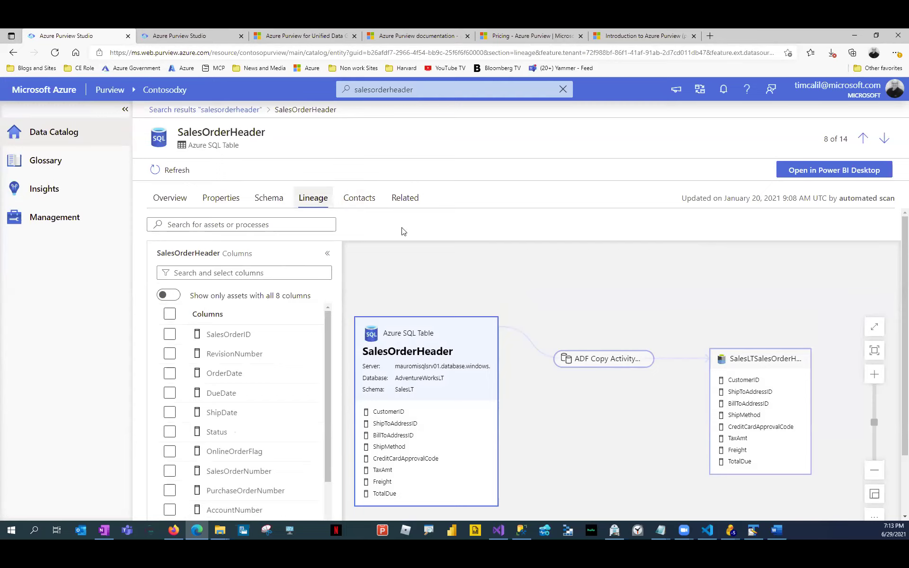
mouse_move(328, 336)
left_mouse_down()
mouse_move(327, 455)
mouse_move(331, 327)
left_mouse_up()
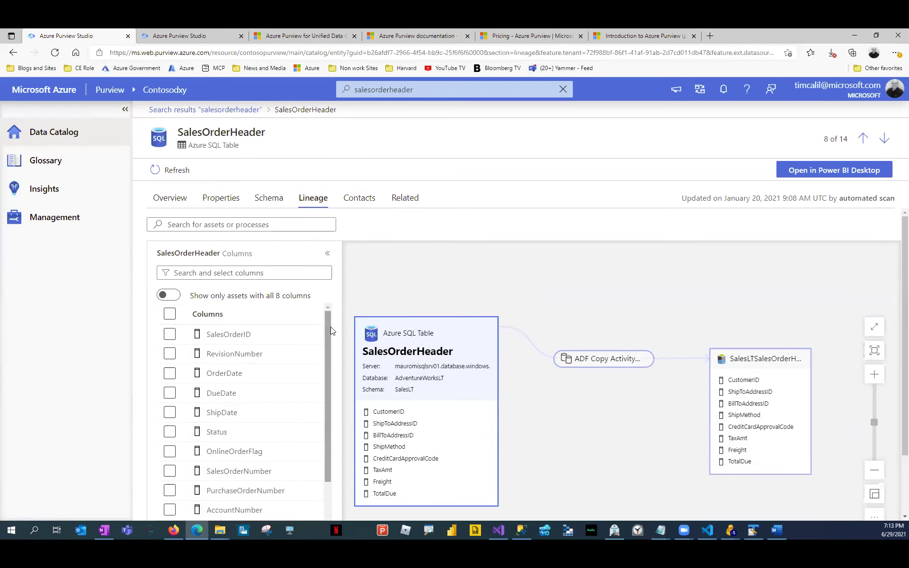
Look at the contacts and related assets of SalesOrderHeader, and return to the data catalog home page
left_click(343, 206)
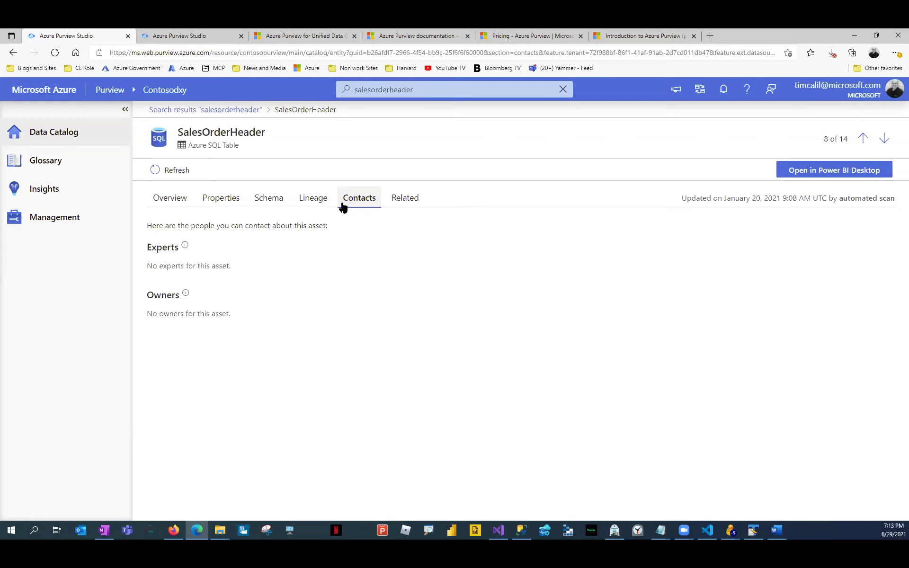
left_click(408, 200)
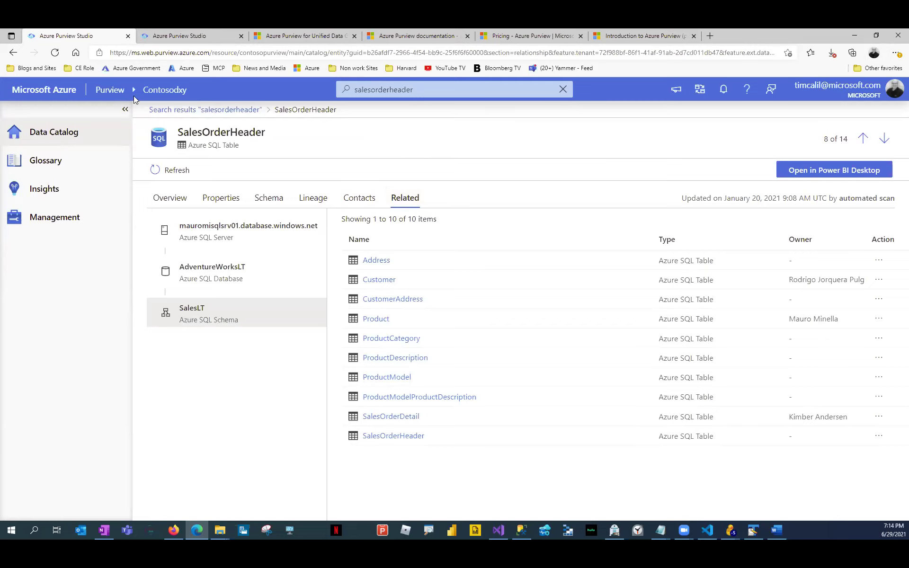
left_click(78, 134)
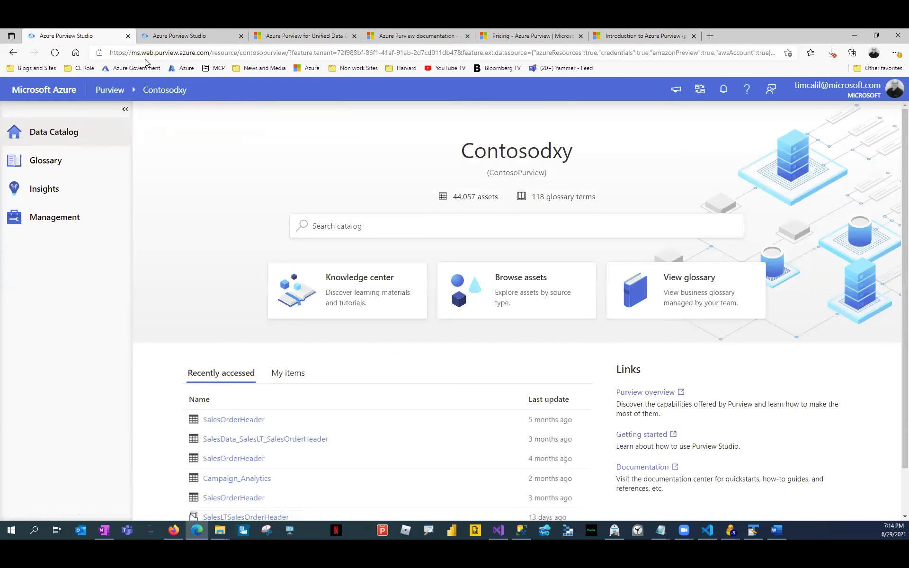
Compare the home pages of the Contosodxy and demopurview0001 accounts, ending in demopurview0001
left_click(200, 40)
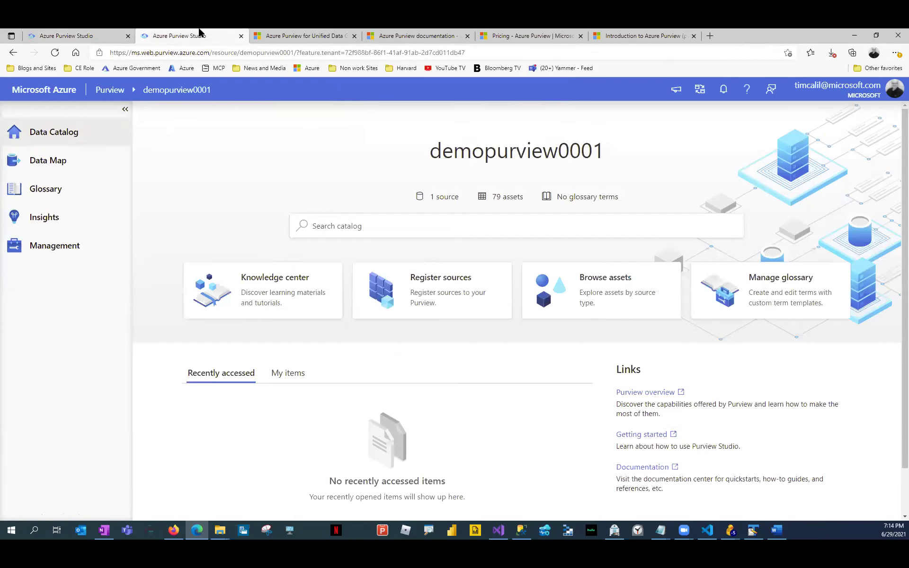
left_click(334, 233)
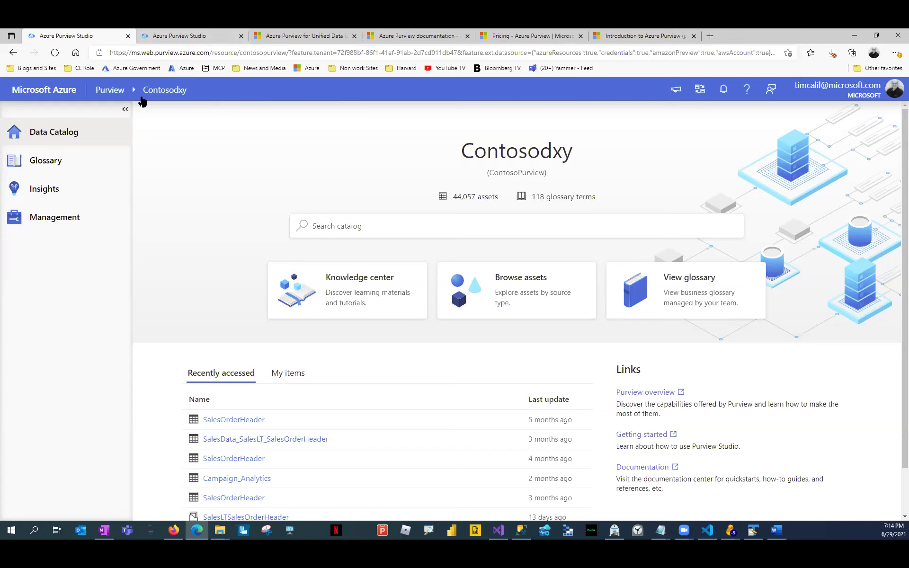
left_click(176, 40)
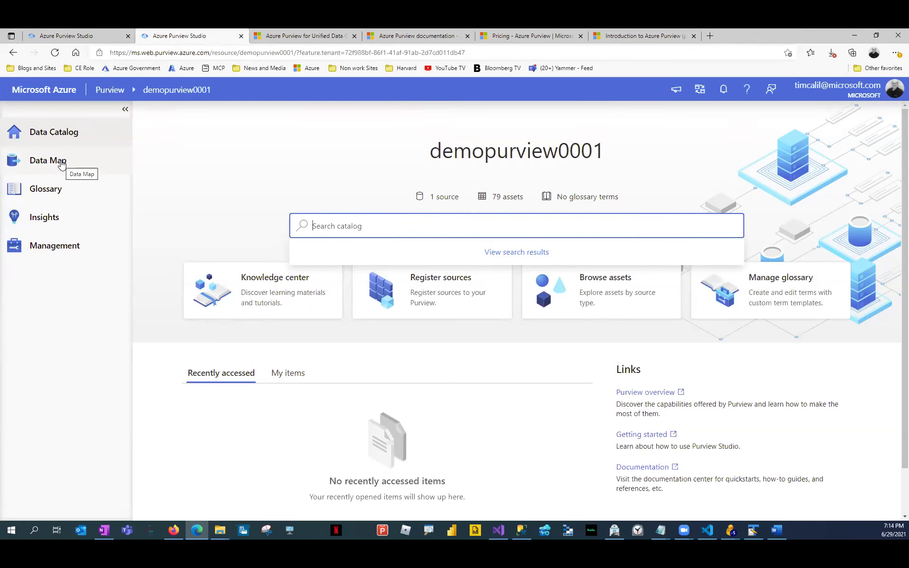
Open the data map and look at the scan setup of the AzureDataLakeStorage-eGy source without creating a scan
left_click(45, 170)
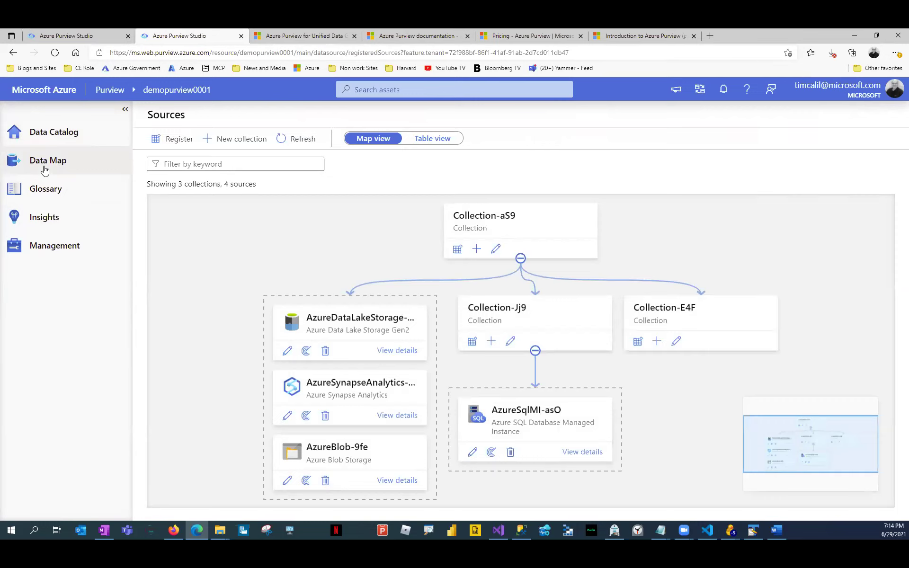
left_click(306, 351)
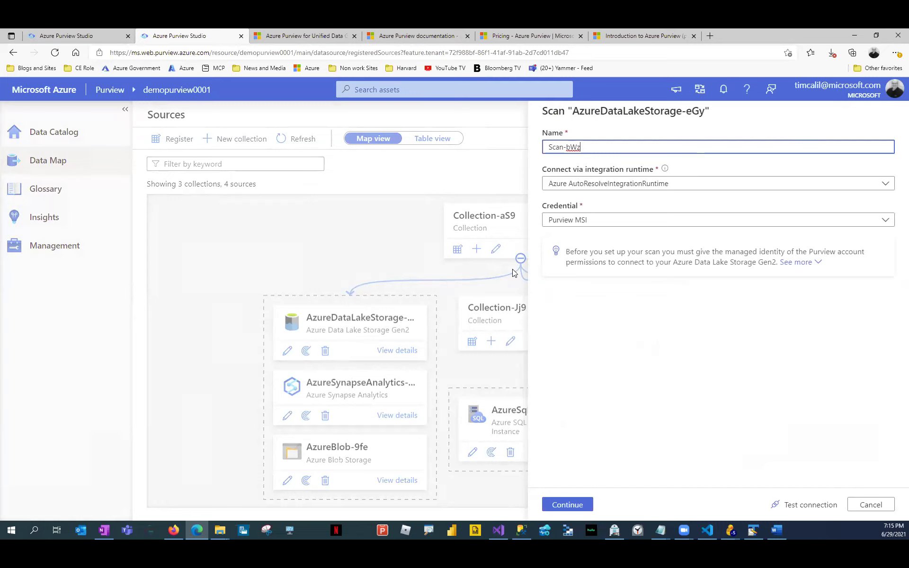
left_click(871, 505)
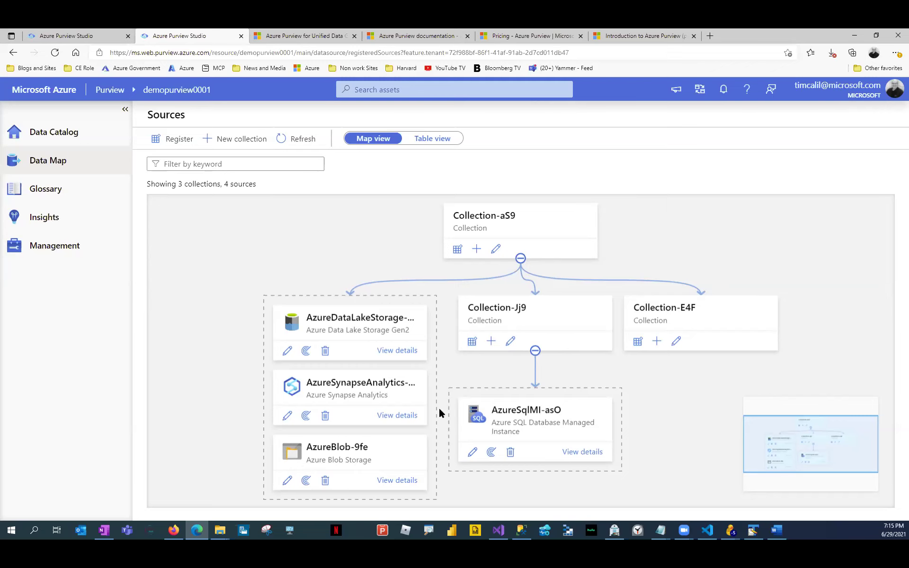
Open the details of the AzureSynapseAnalytics-uhp source and examine the type and SQL database options for a new scan
left_click(401, 416)
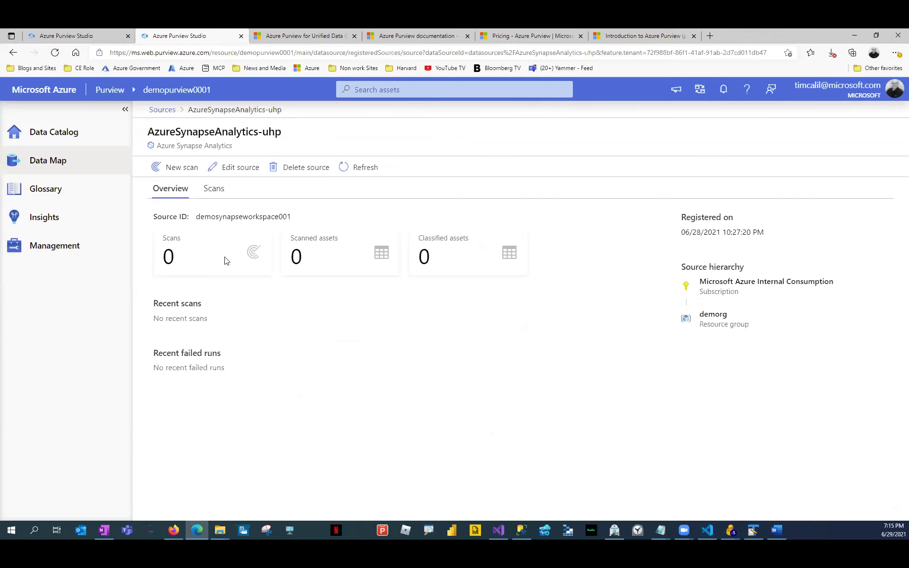
left_click(175, 167)
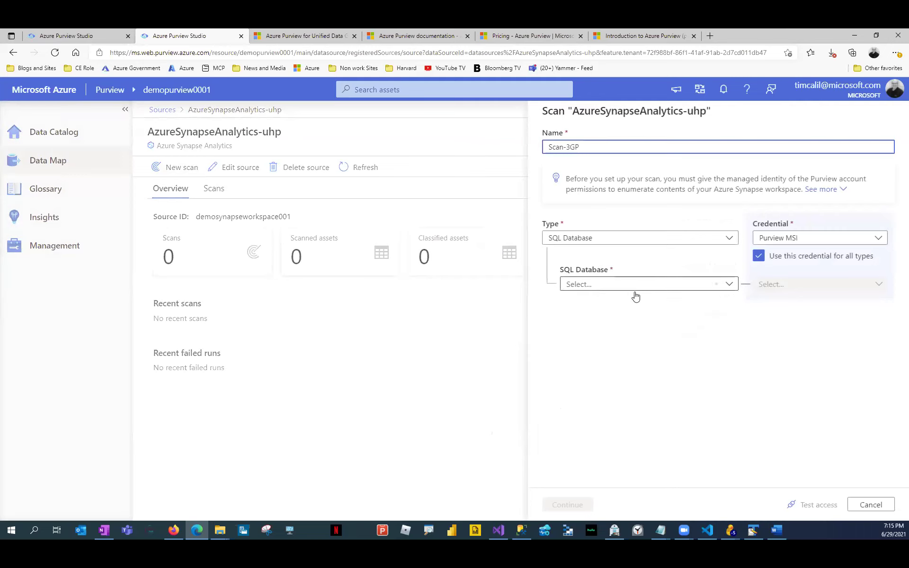
left_click(727, 238)
left_click(723, 240)
left_click(724, 285)
left_click(726, 284)
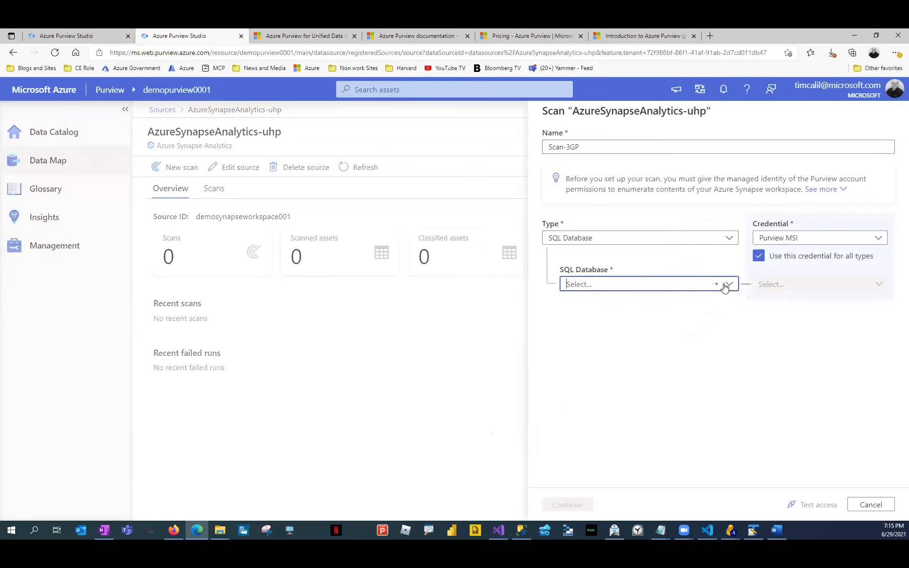
Examine the credential options for the Synapse scan and leave the scan setup without saving
left_click(769, 285)
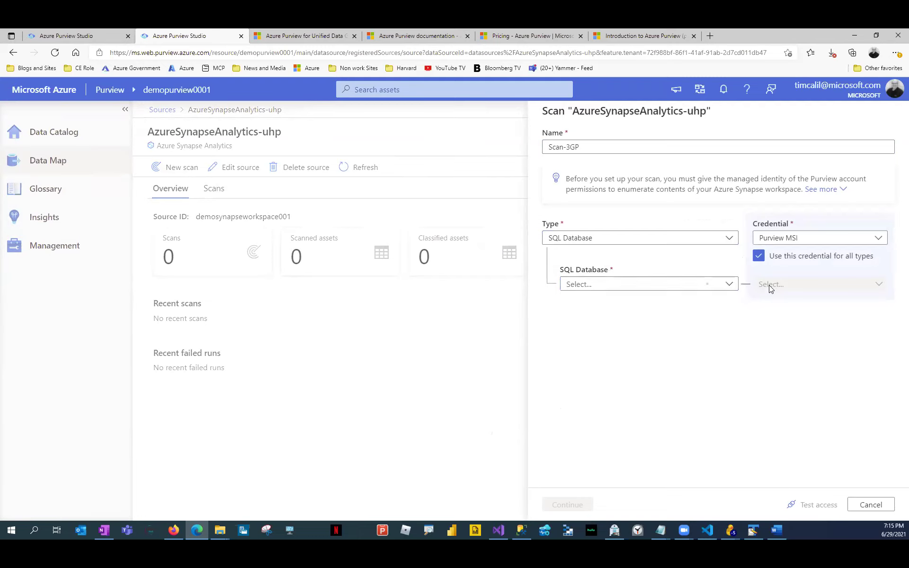
left_click(792, 240)
left_click(791, 241)
left_click(792, 240)
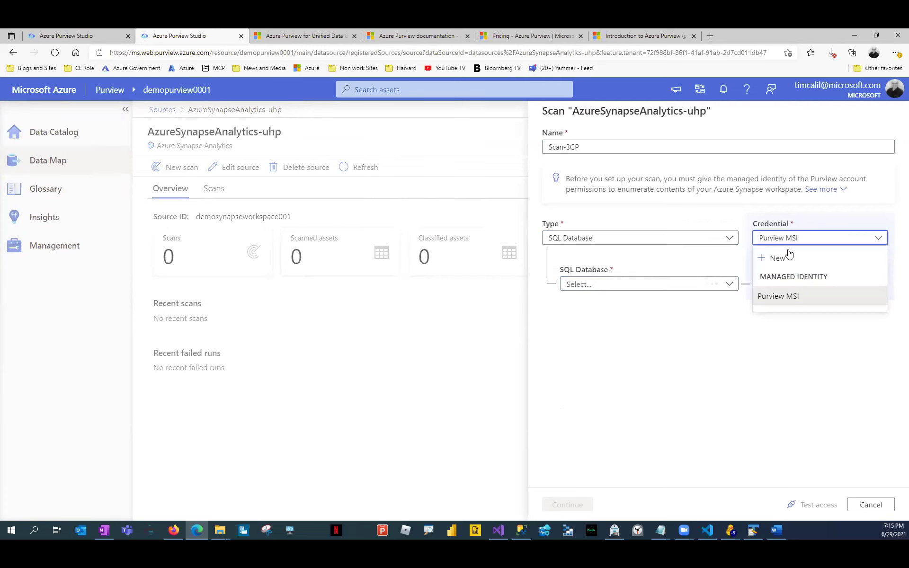
left_click(759, 331)
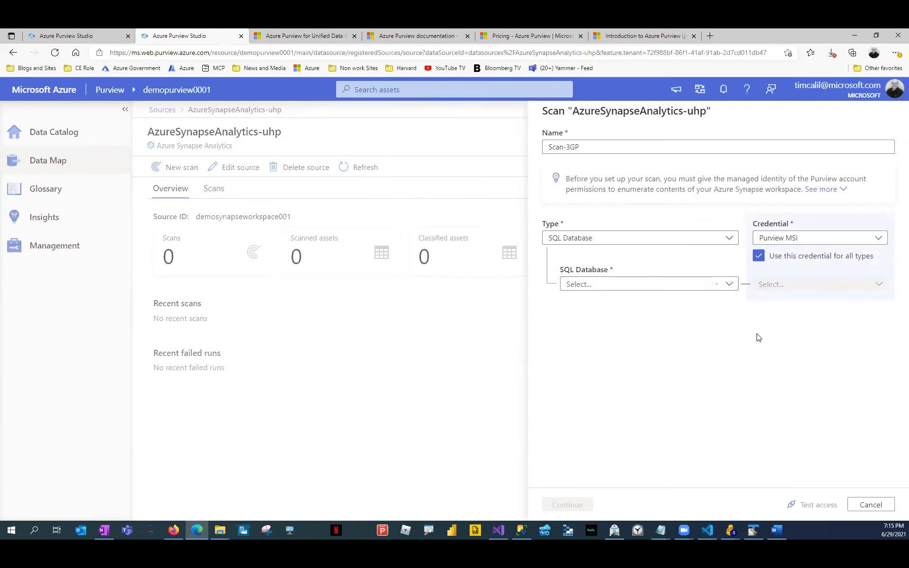
left_click(870, 505)
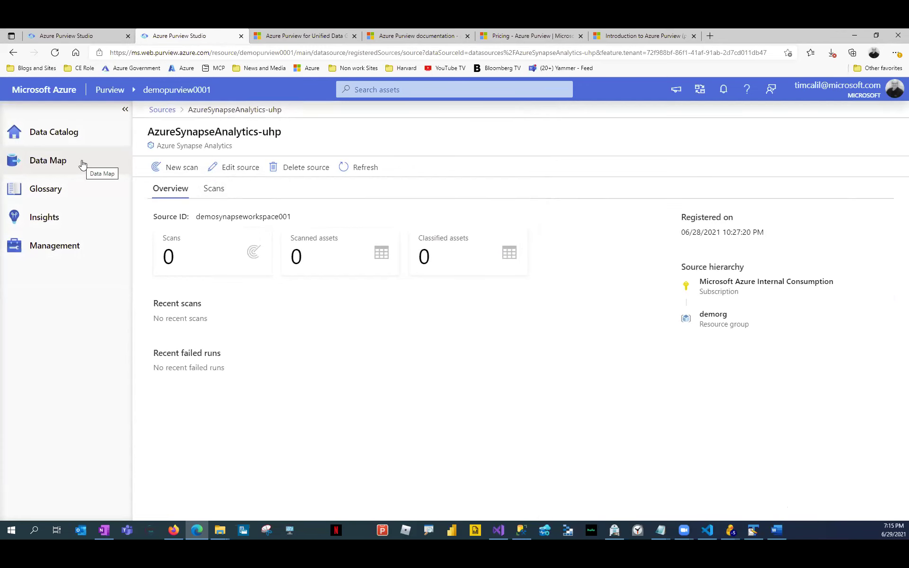
Return to the data map and browse the Azure source types available for registration
left_click(69, 153)
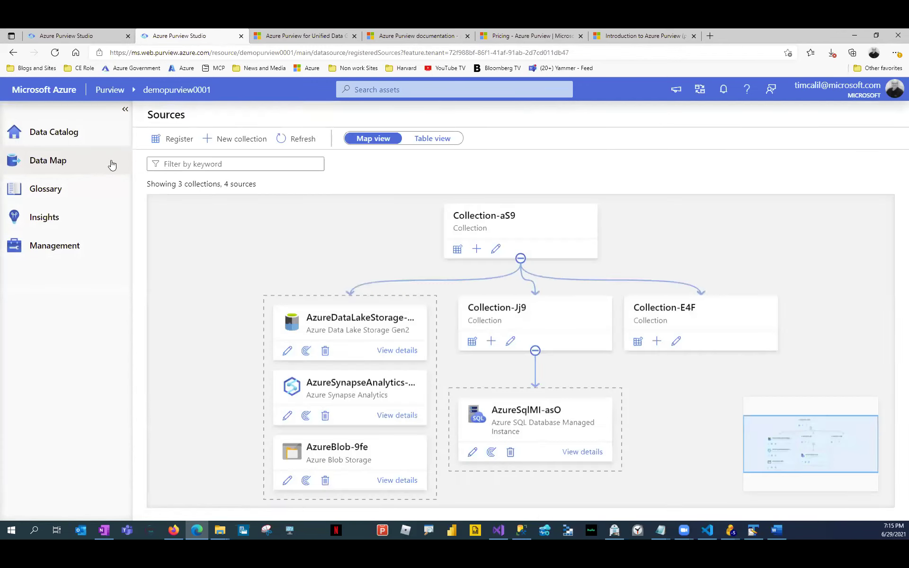
left_click(176, 141)
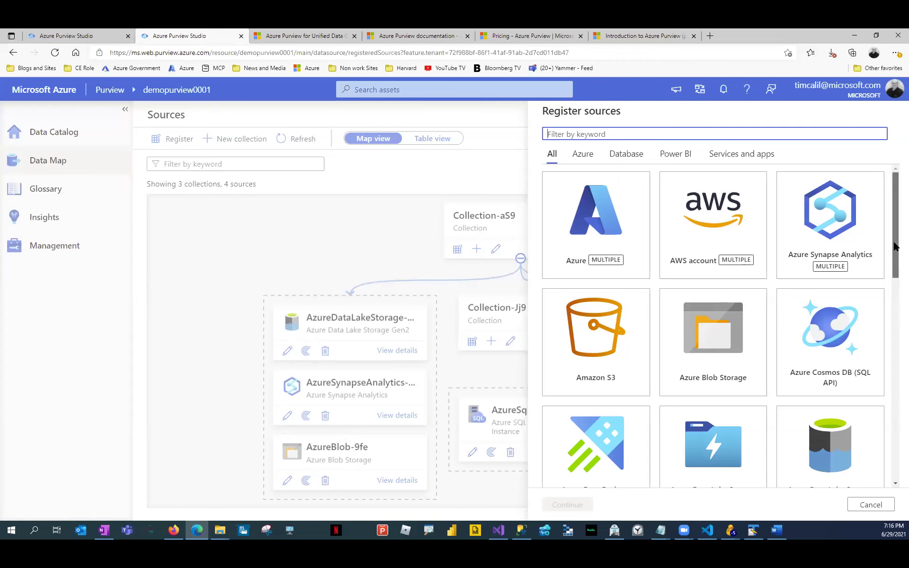
left_click(583, 154)
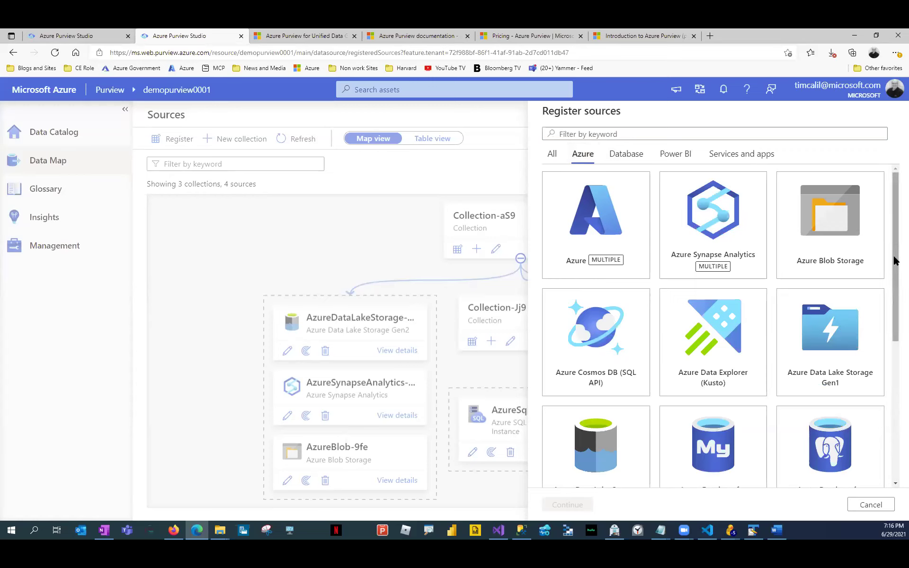
left_click_drag(895, 264, 895, 411)
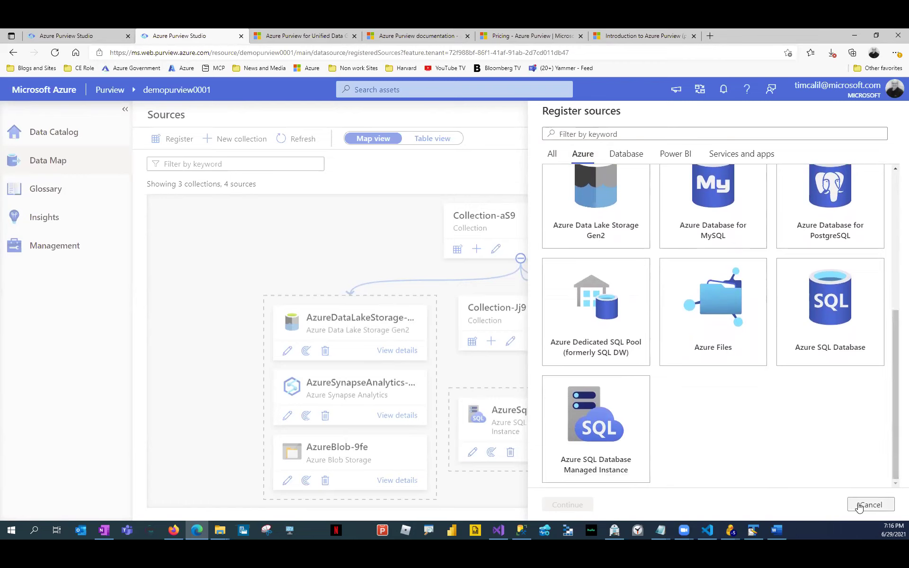
Review the Database, Power BI, and Services and apps source types, and return to the list of all types
left_click(626, 155)
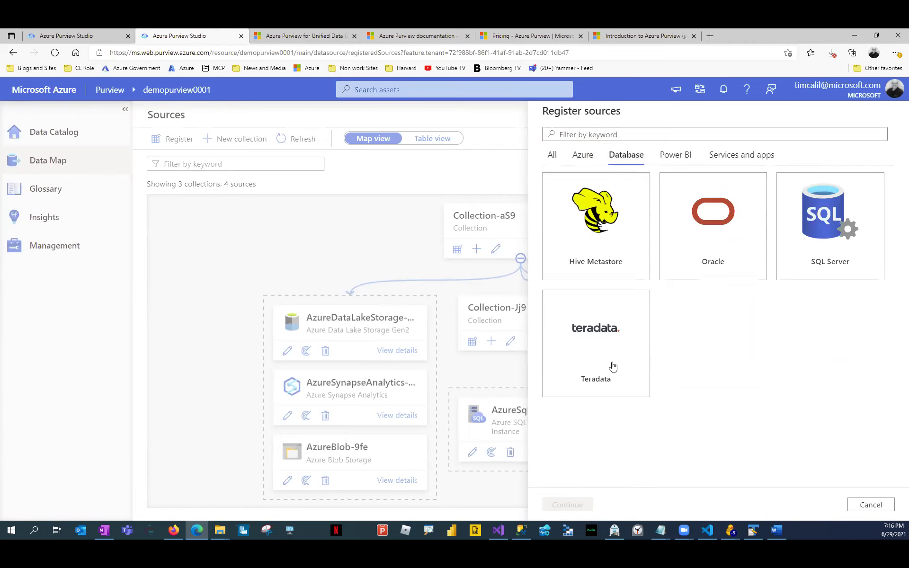
left_click(661, 156)
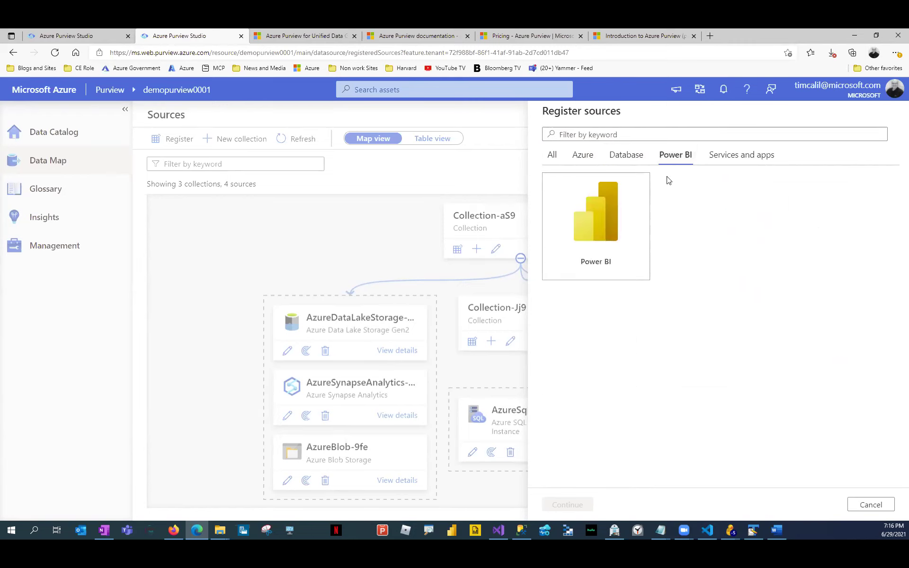
left_click(724, 160)
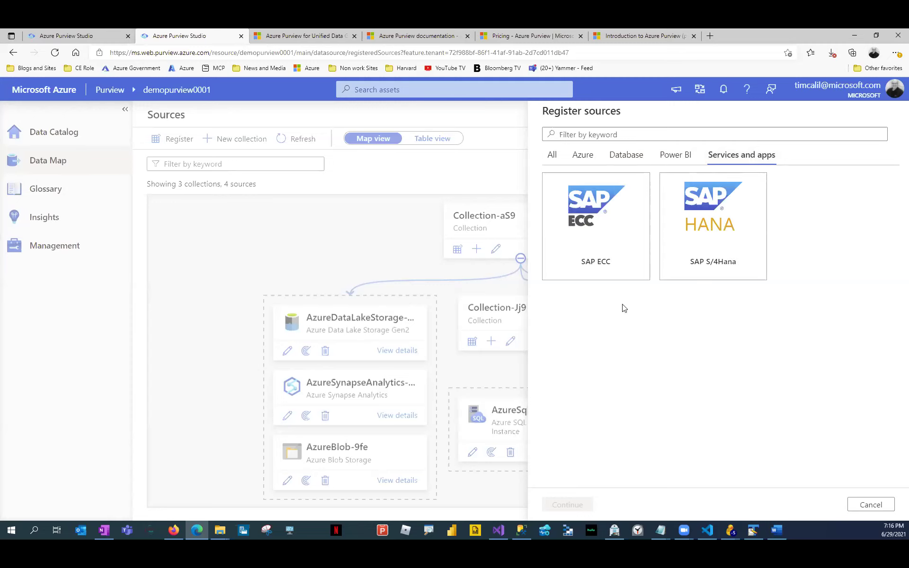
left_click(548, 160)
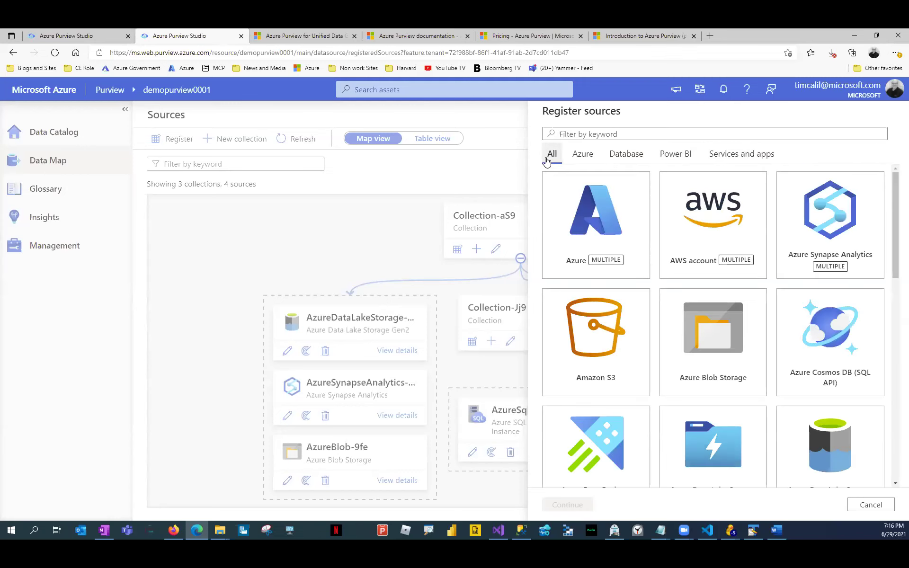
Look at the registration of an AWS account source and cancel it
left_click(667, 259)
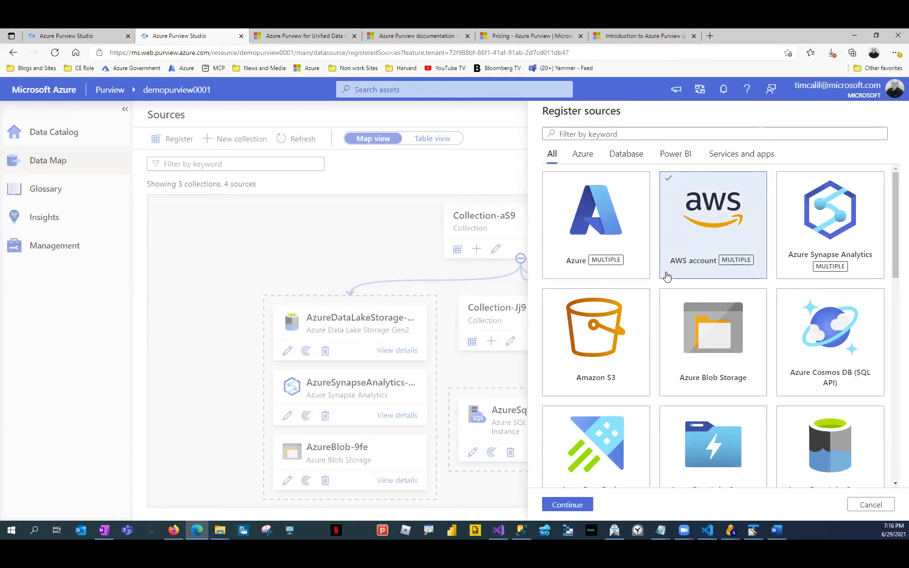
left_click(568, 505)
left_click(871, 505)
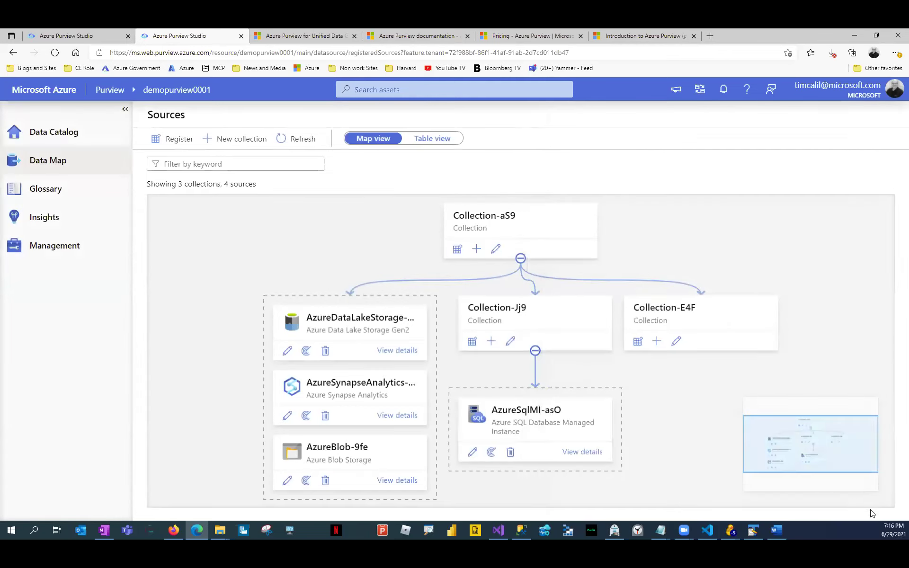
Reopen the source registration, look through all source types to the end of the list, and close it
left_click(179, 140)
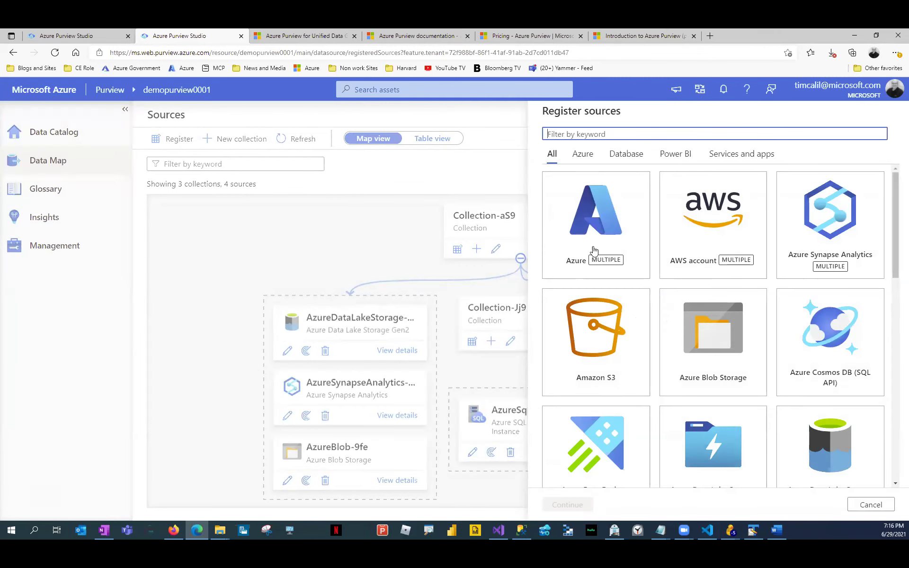
left_click_drag(896, 257, 889, 462)
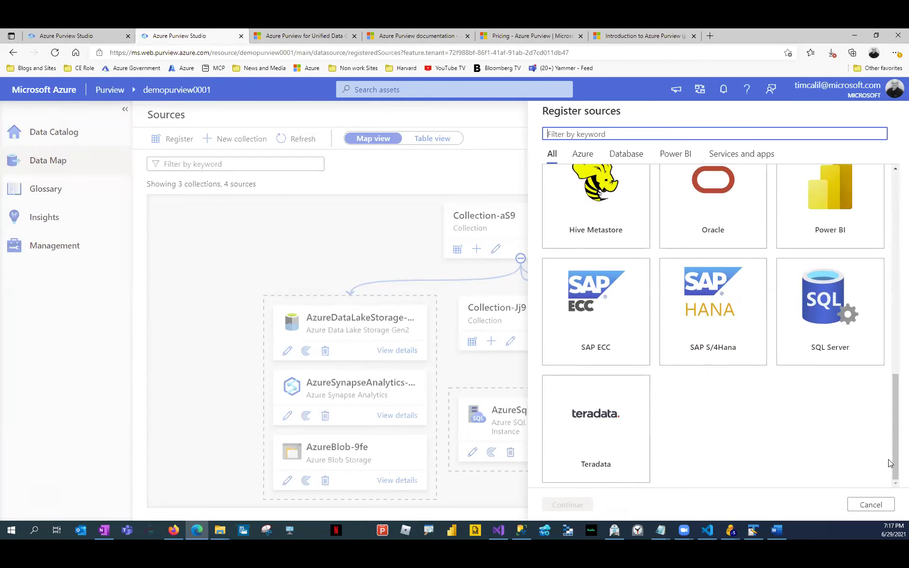
left_click(872, 506)
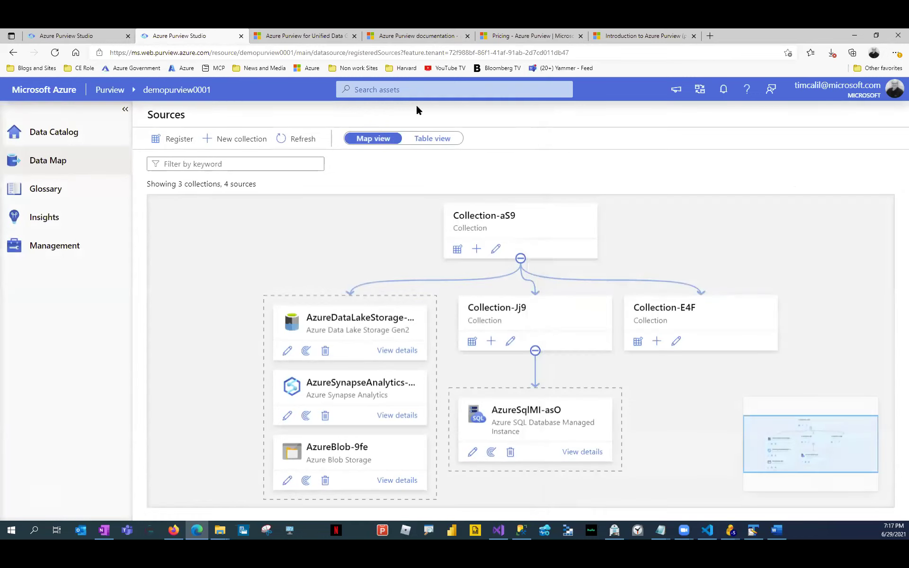
Check the Contosodxy home page, and open the glossary of the demopurview0001 account
left_click(50, 42)
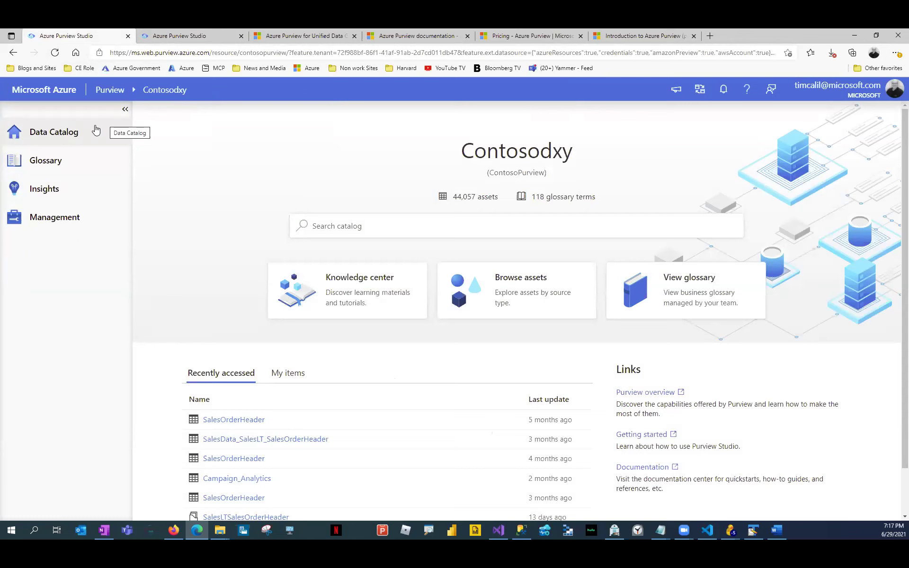
left_click(179, 36)
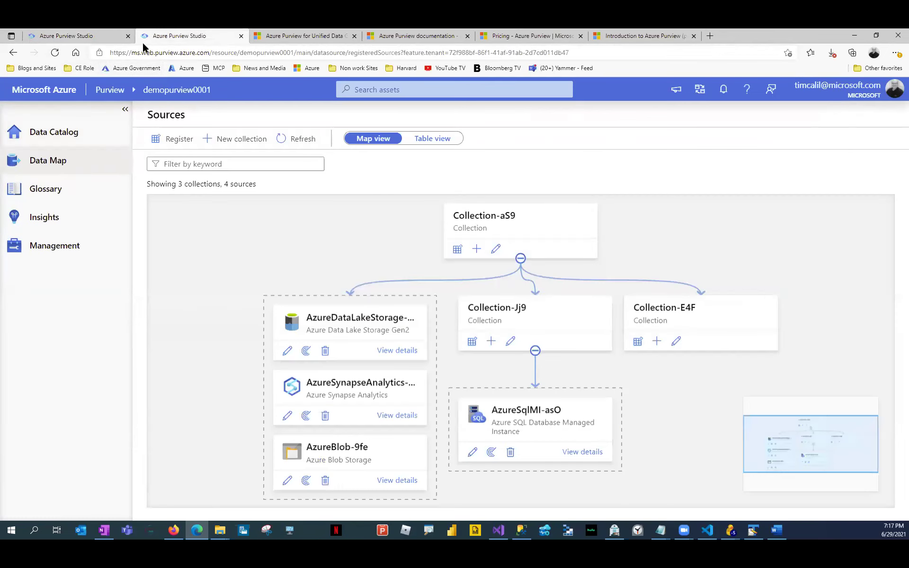
left_click(30, 190)
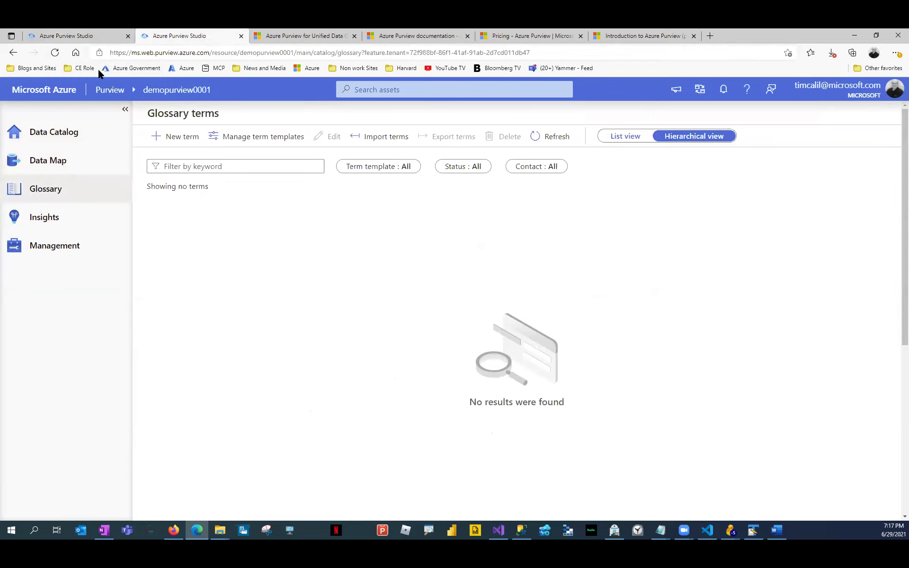
Switch to the Contosodxy account and browse its glossary terms
left_click(71, 40)
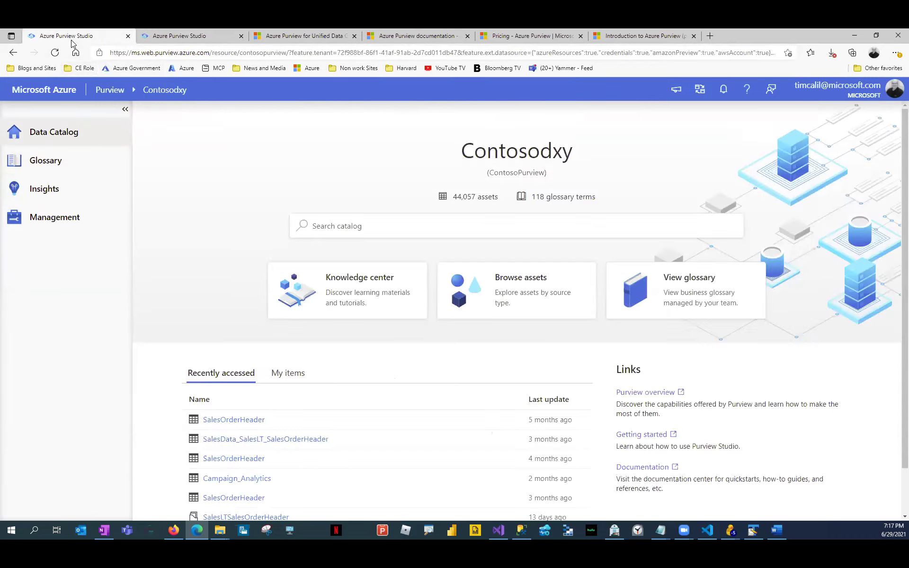
left_click(60, 160)
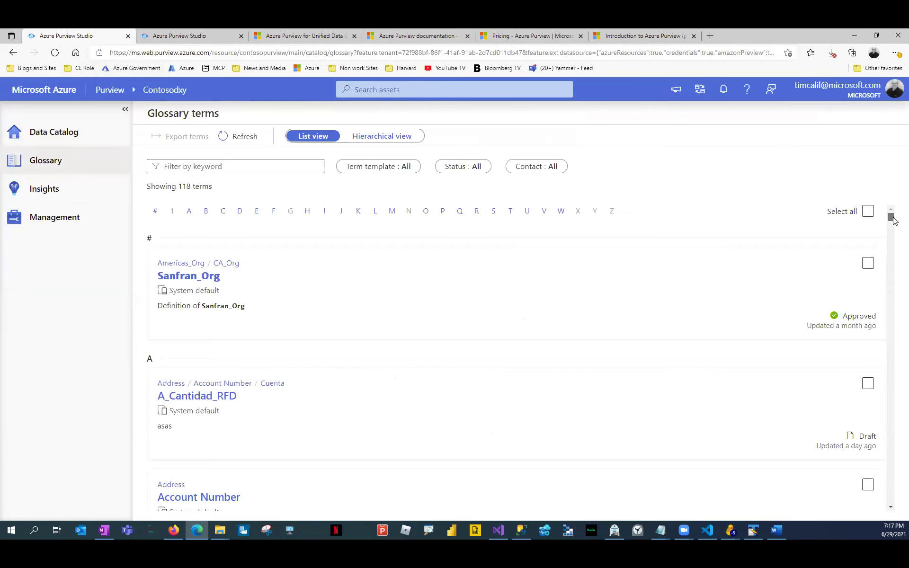
left_click_drag(892, 221, 894, 227)
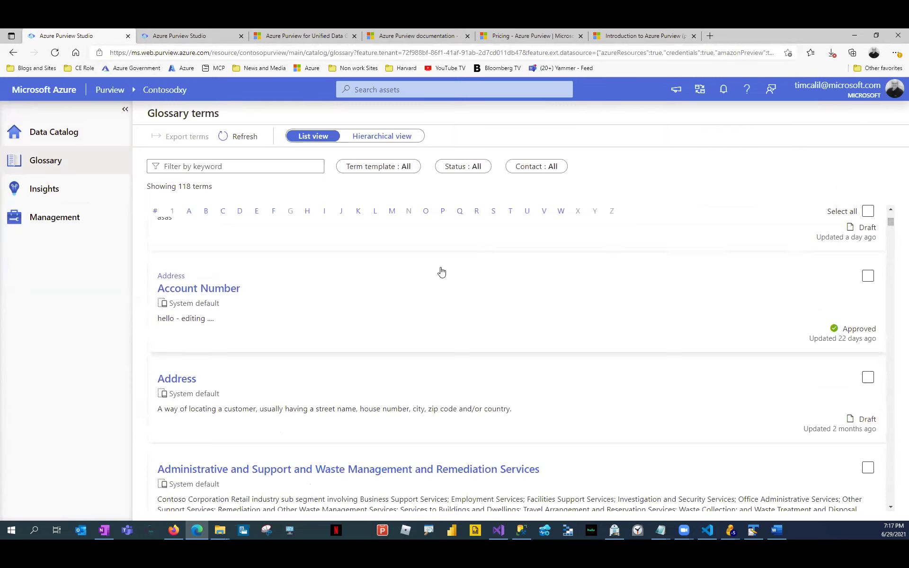
Open the Account Number glossary term and look through its synonyms, related terms, children, contacts and overview
left_click(219, 295)
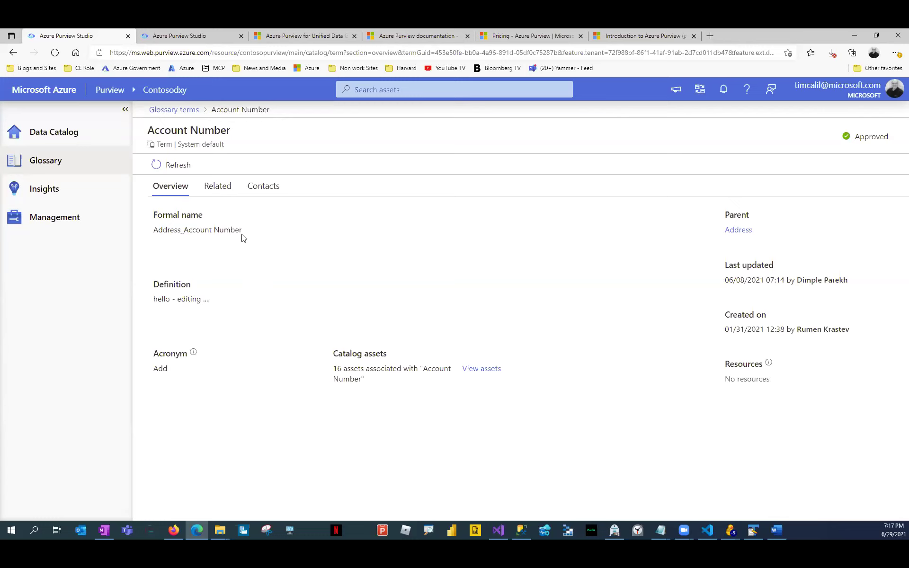
left_click(222, 188)
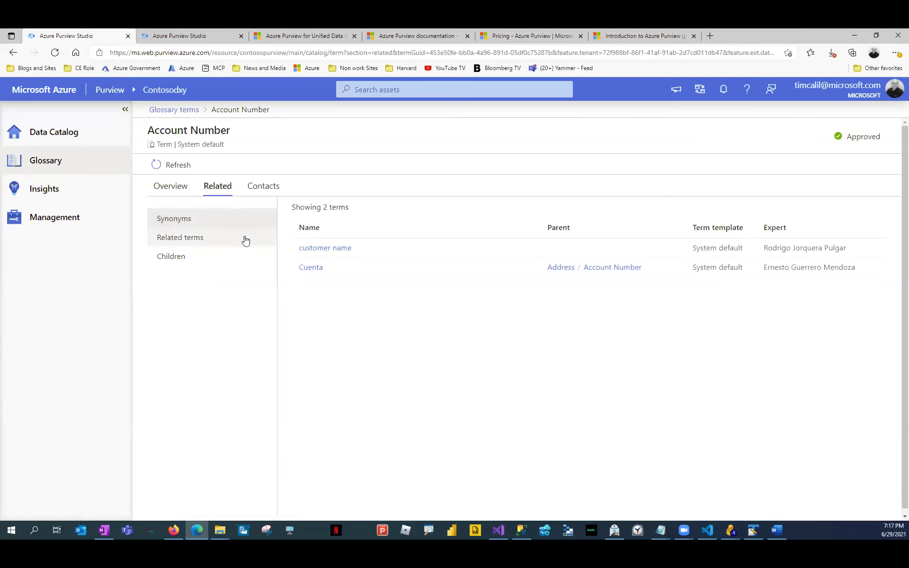
left_click(193, 238)
left_click(184, 260)
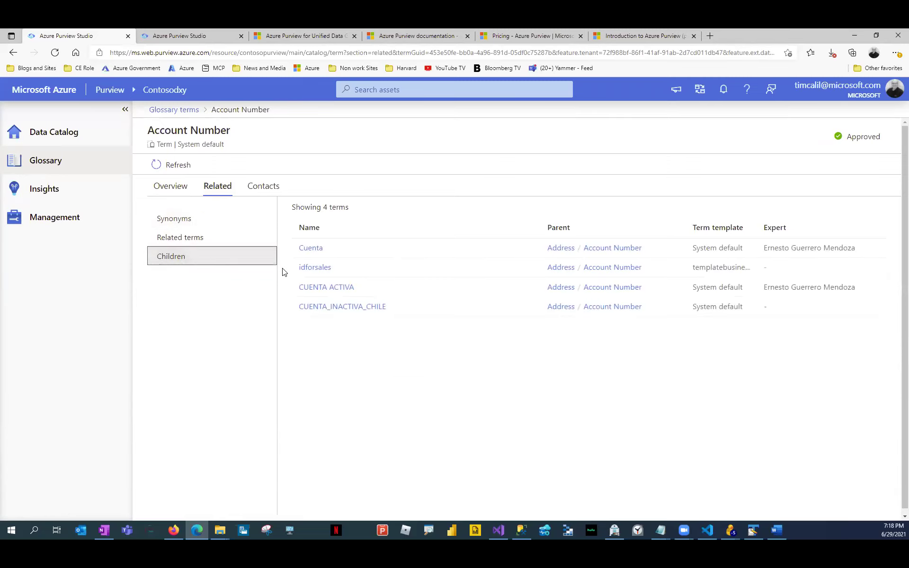
left_click(258, 192)
left_click(217, 192)
left_click(174, 194)
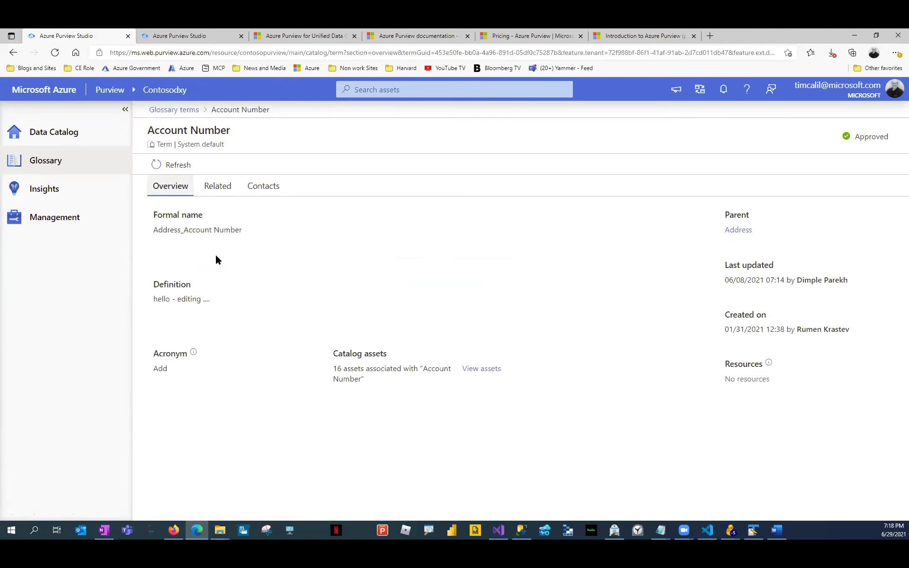
View the catalog assets associated with the Account Number term and look through the search filters down to Glossary term
left_click(483, 369)
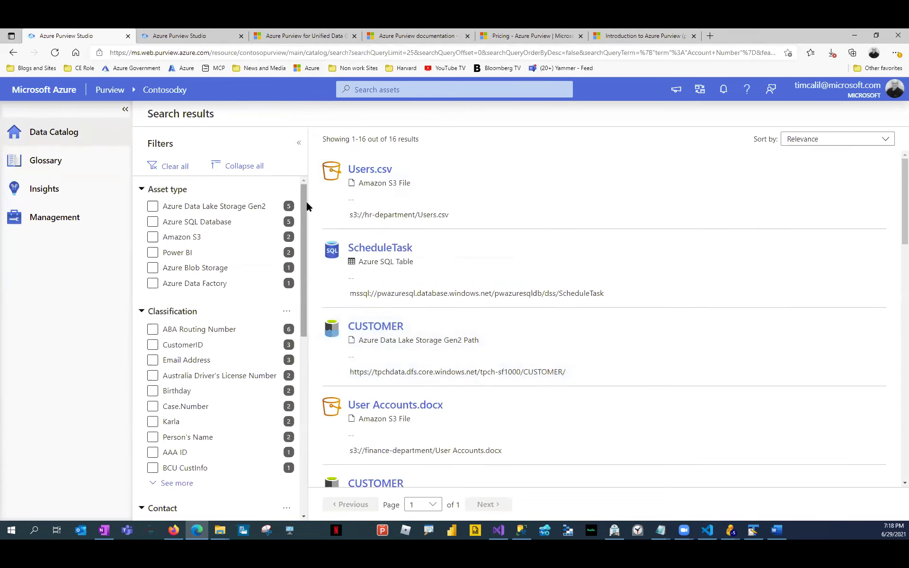
left_click_drag(301, 204, 300, 206)
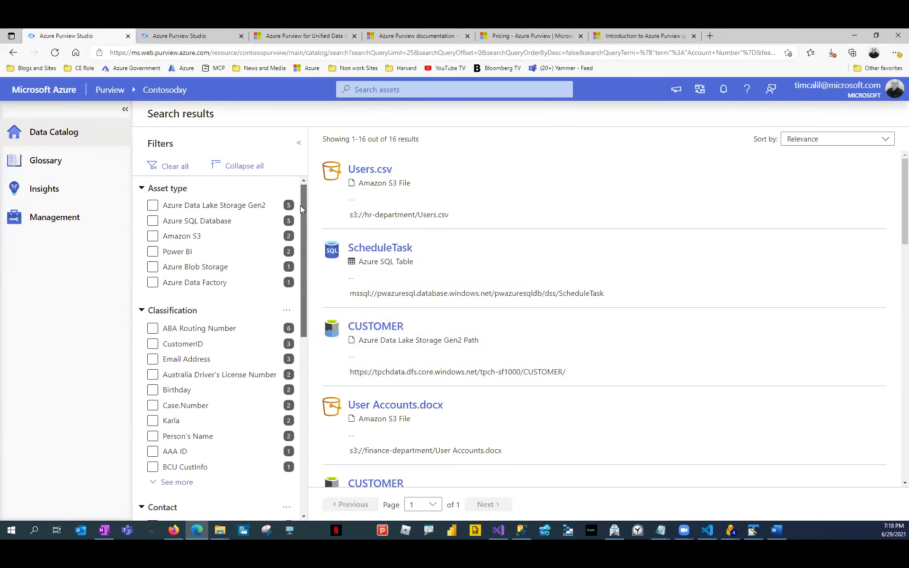
left_click_drag(300, 207, 306, 381)
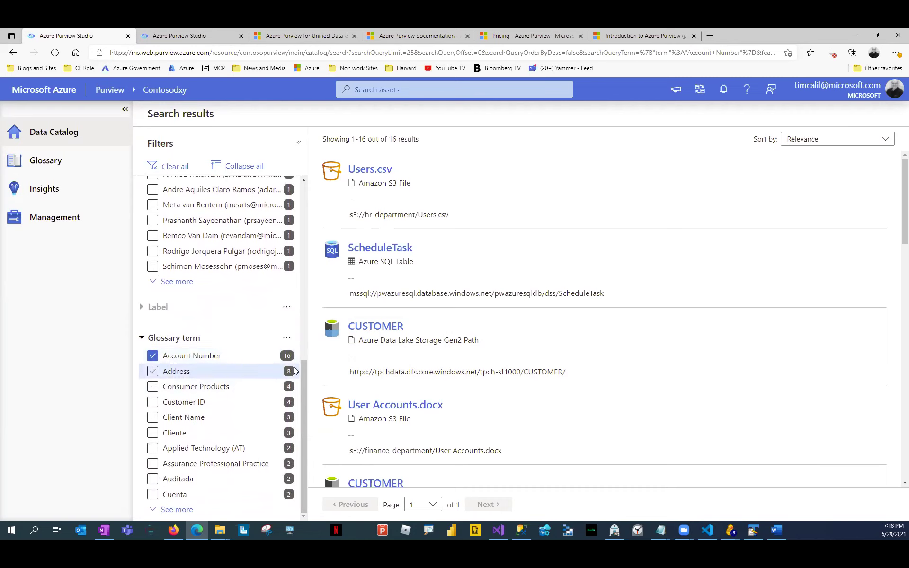
left_click_drag(300, 366, 302, 190)
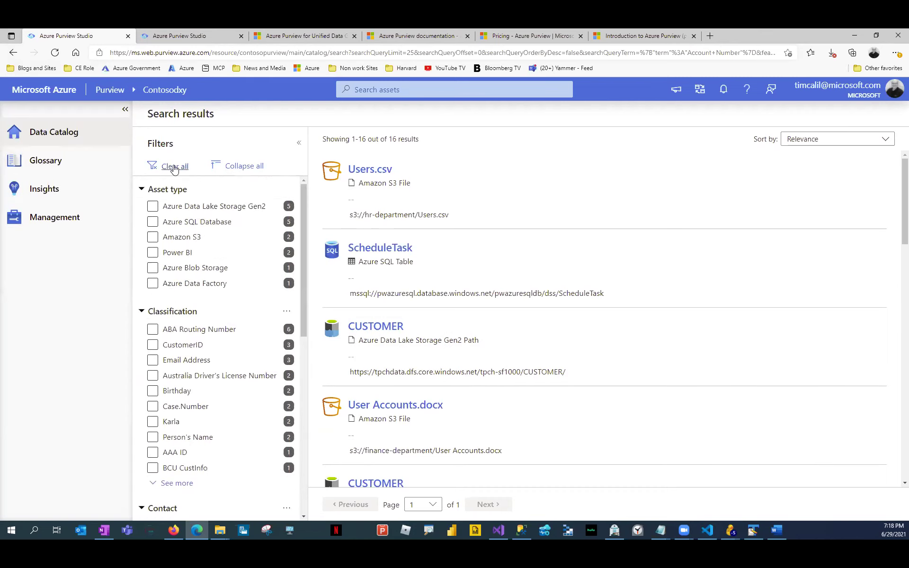
Reopen the Account Number term from the glossary, check its related terms and contacts, and return to the glossary list
left_click(48, 164)
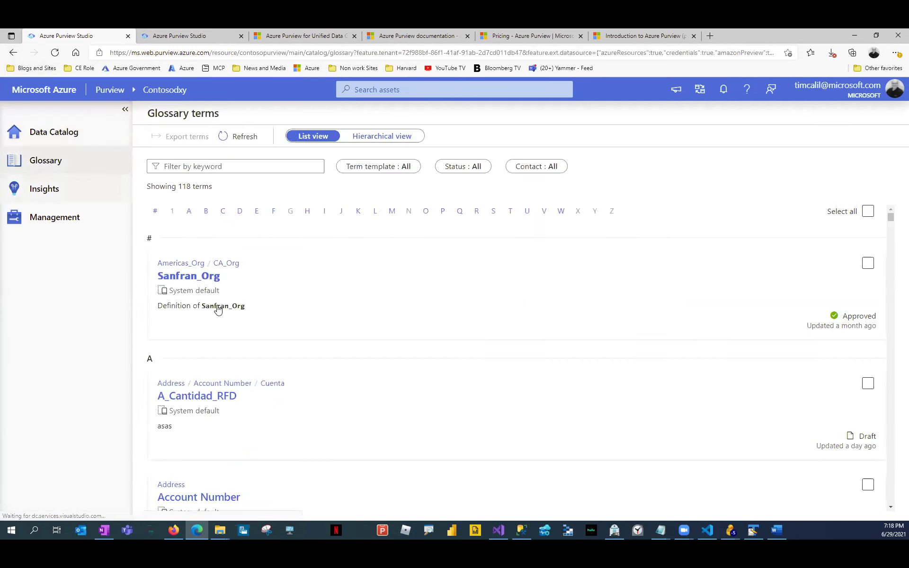
scroll(220, 303, "down", 3)
left_click(221, 360)
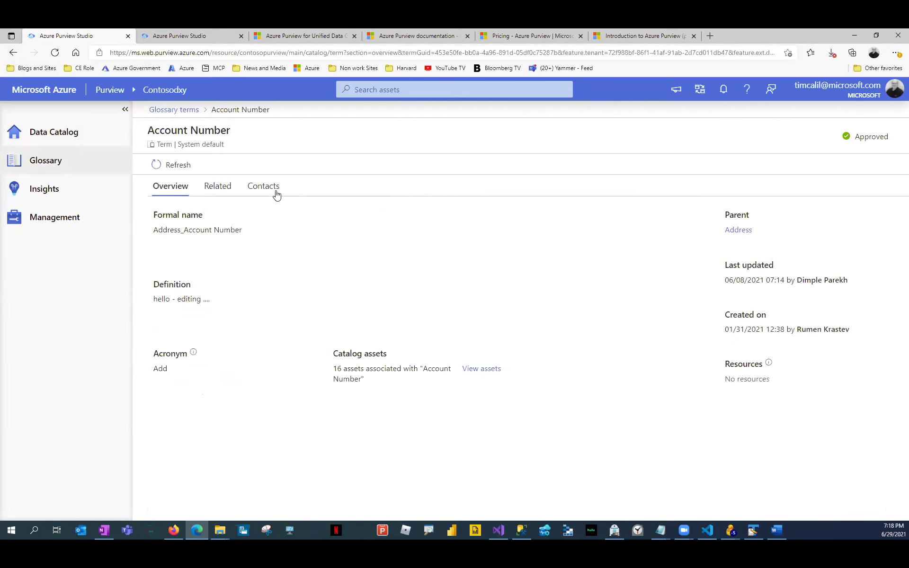
left_click(230, 189)
left_click(251, 189)
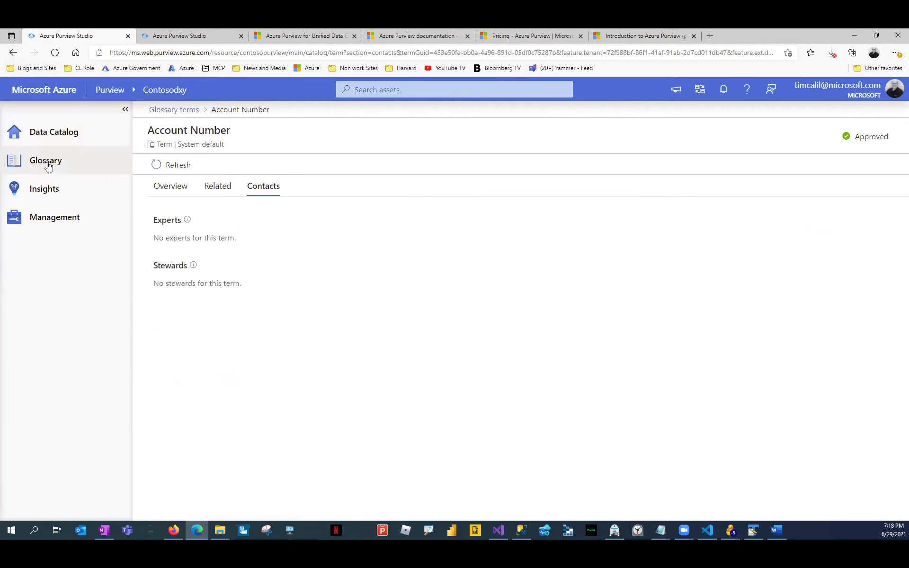
left_click(69, 156)
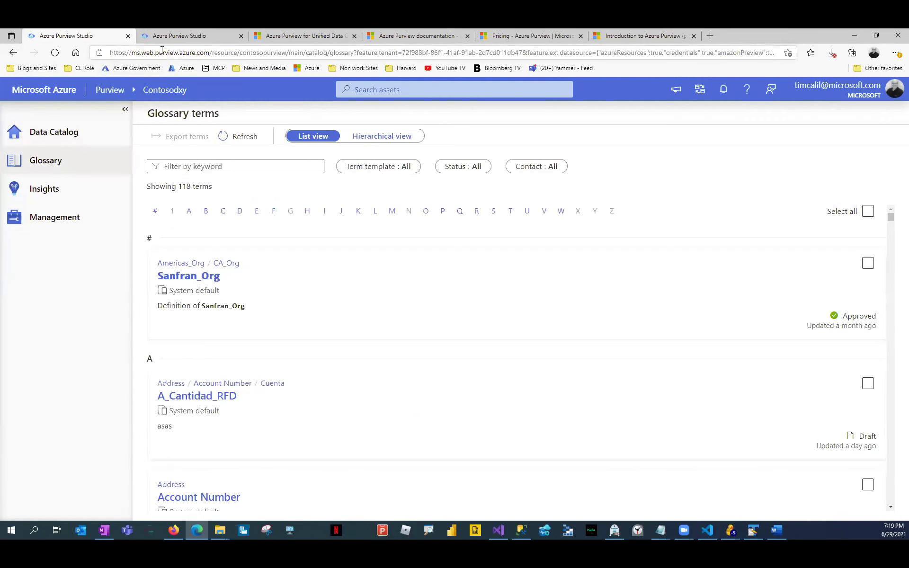
Switch to the demopurview0001 glossary, look at the template choice for a new term, and cancel it
left_click(172, 37)
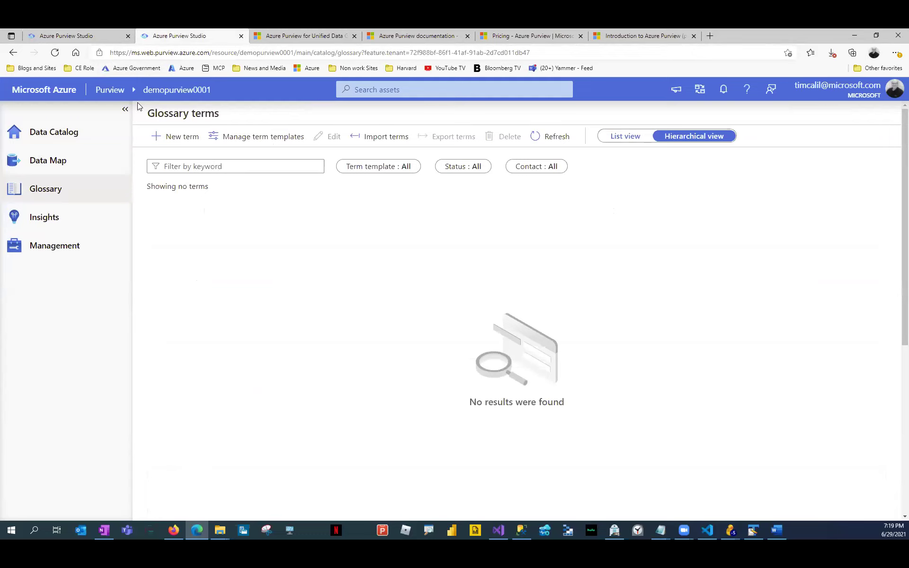
left_click(168, 143)
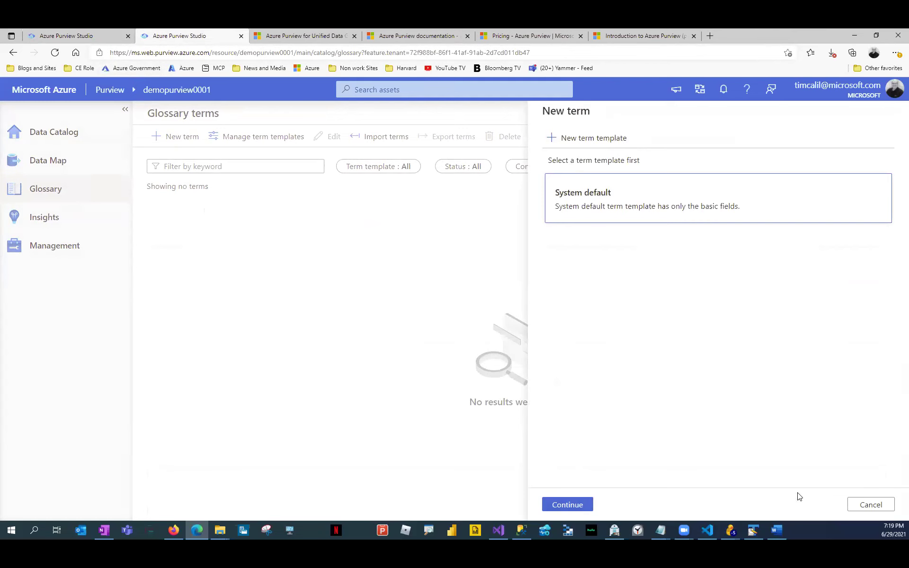
left_click(869, 505)
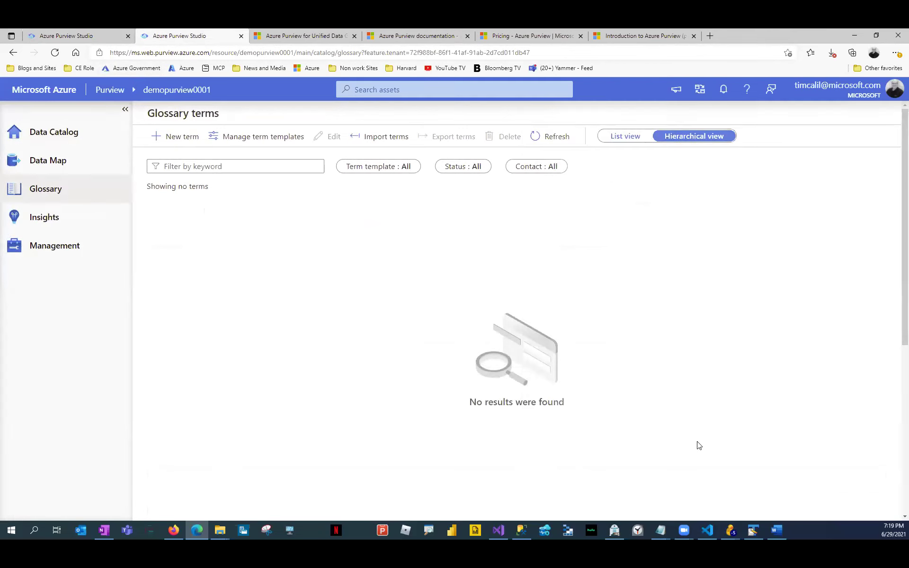
Look at the System and Custom attributes in the term template management, and close it
left_click(272, 137)
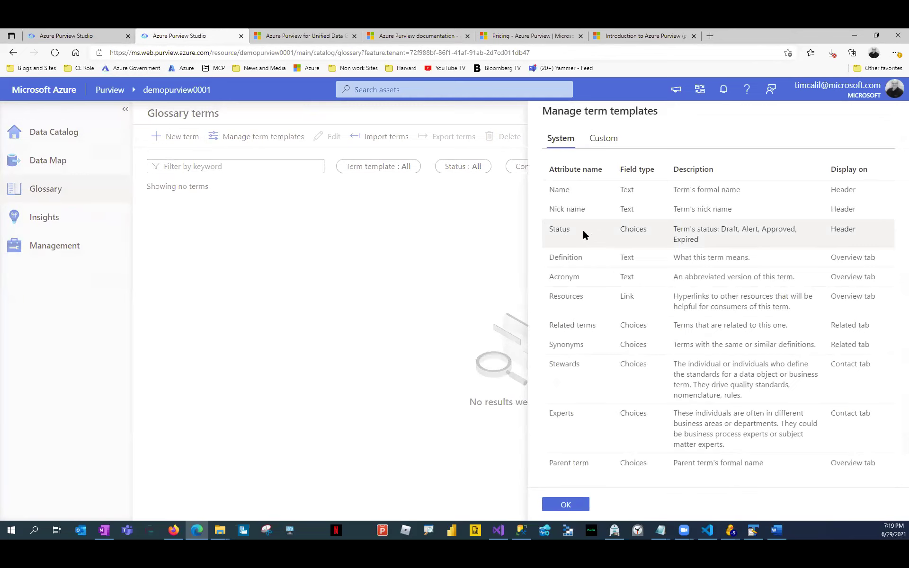
left_click(598, 145)
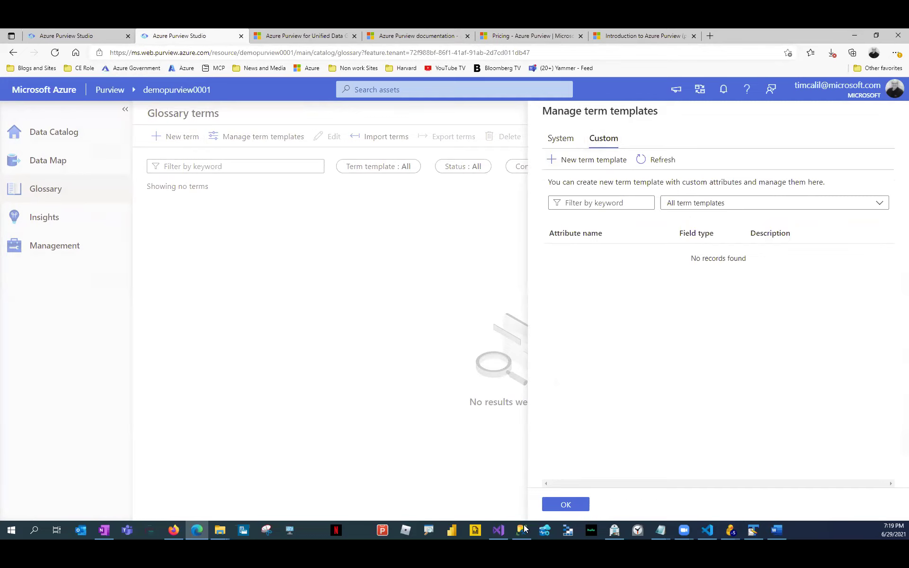
left_click(565, 506)
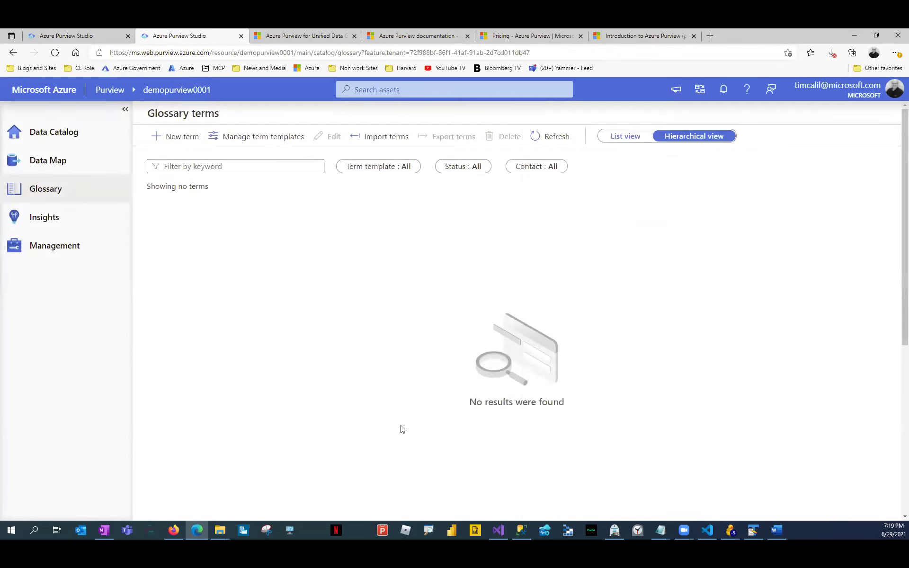
Browse the Contosodxy glossary terms and compare them with the demopurview0001 glossary, ending on the Contosodxy account
left_click(89, 36)
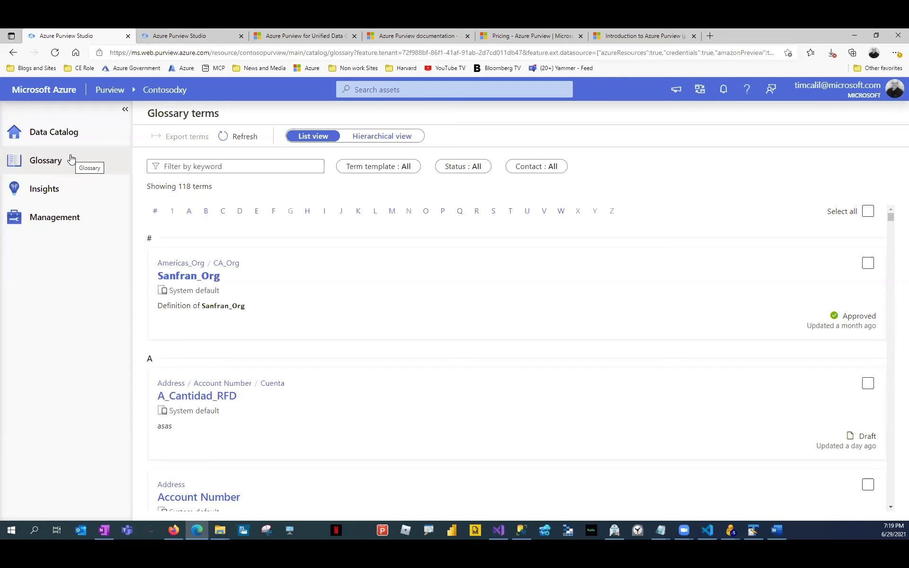
scroll(268, 265, "down", 4)
scroll(267, 290, "down", 3)
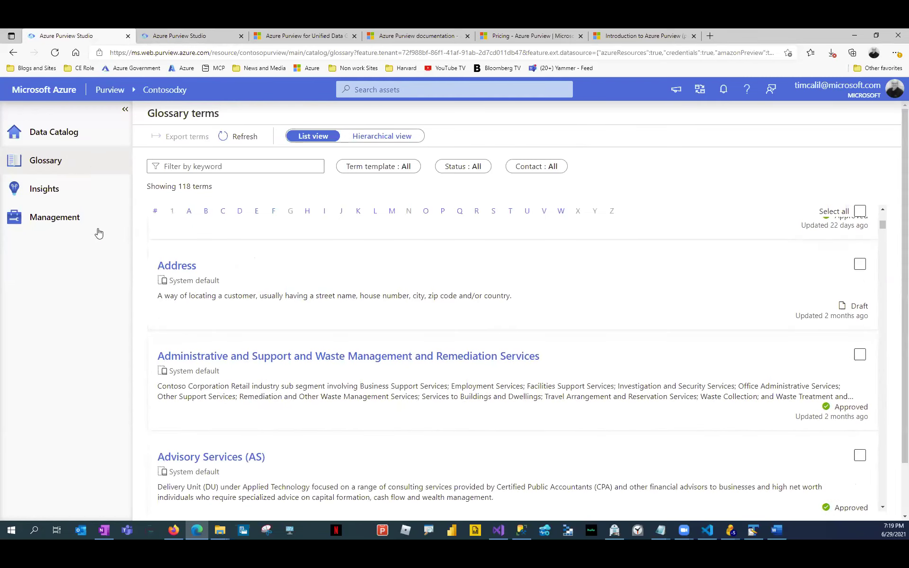
left_click(168, 37)
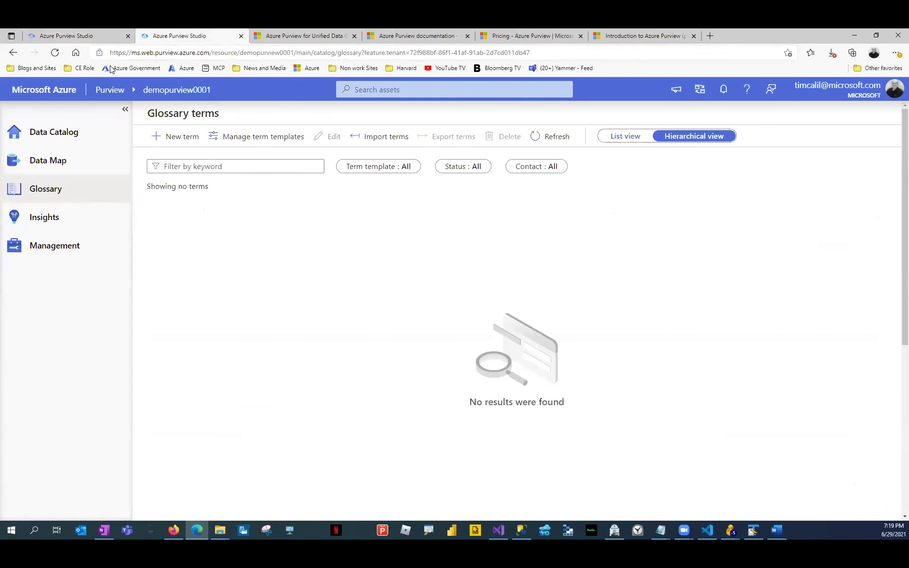
left_click(46, 37)
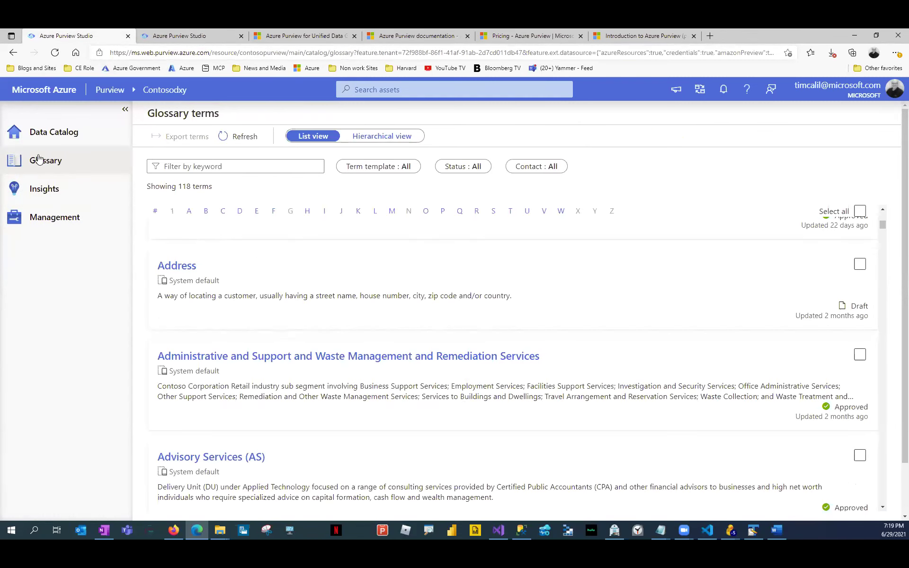
Open Insights in both Purview accounts, and examine the Contosodxy asset insights down to the asset count per source type
left_click(49, 197)
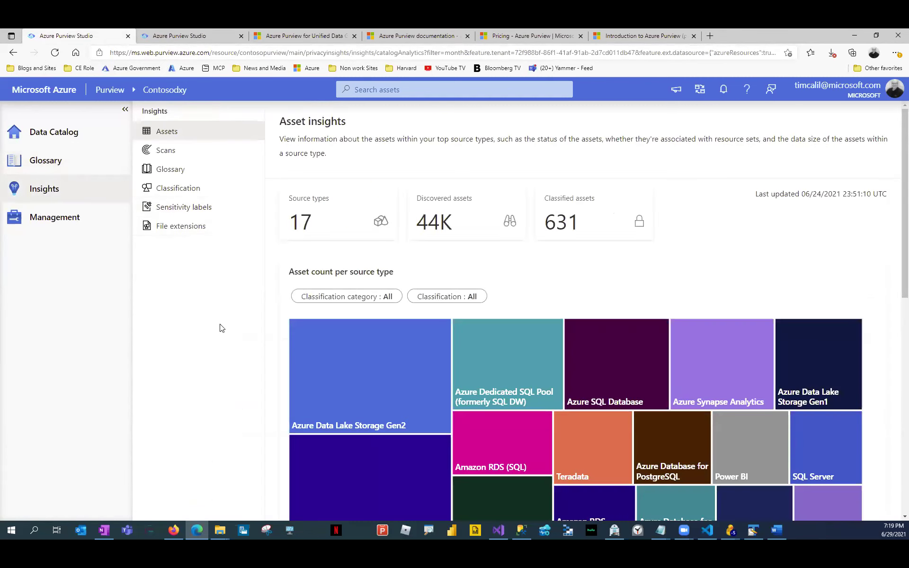
left_click(172, 41)
left_click(45, 225)
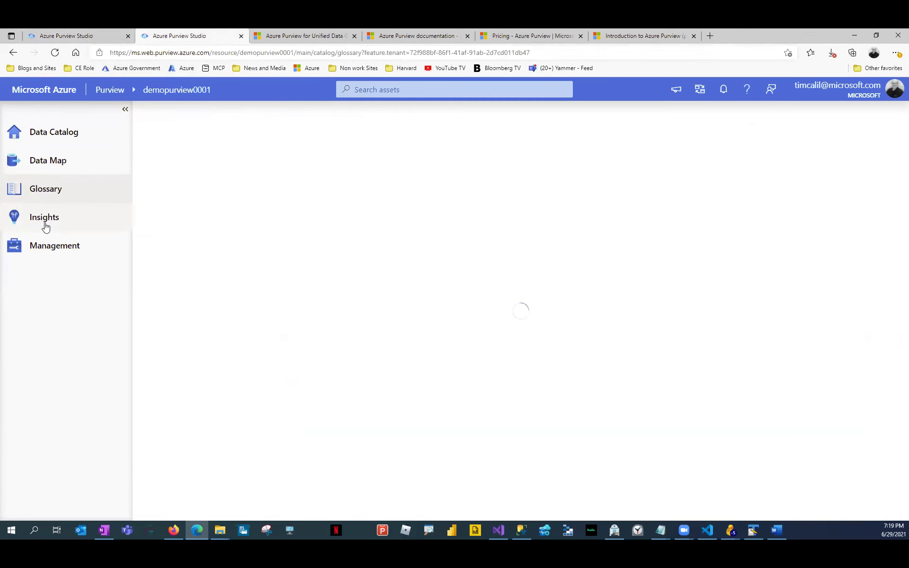
left_click(80, 40)
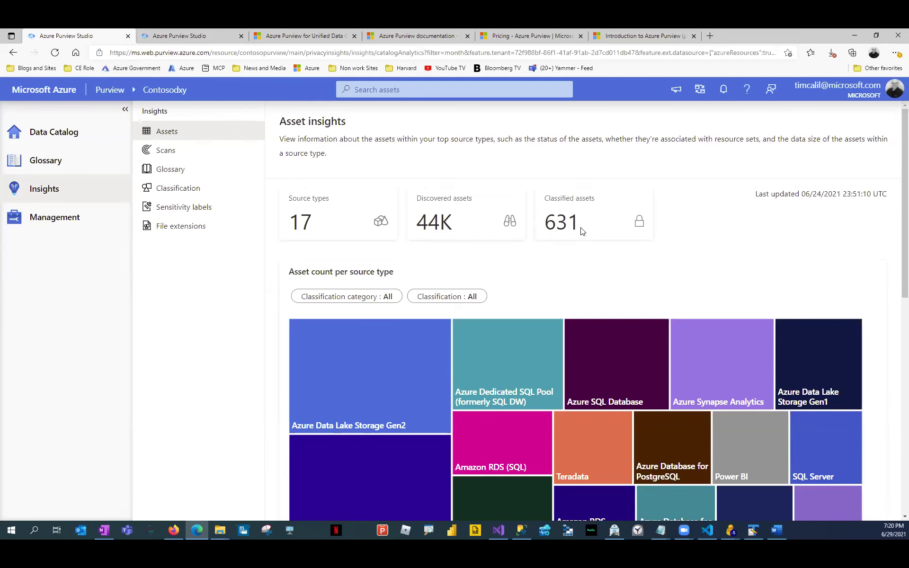
scroll(582, 231, "down", 1)
scroll(583, 231, "up", 1)
scroll(582, 232, "down", 1)
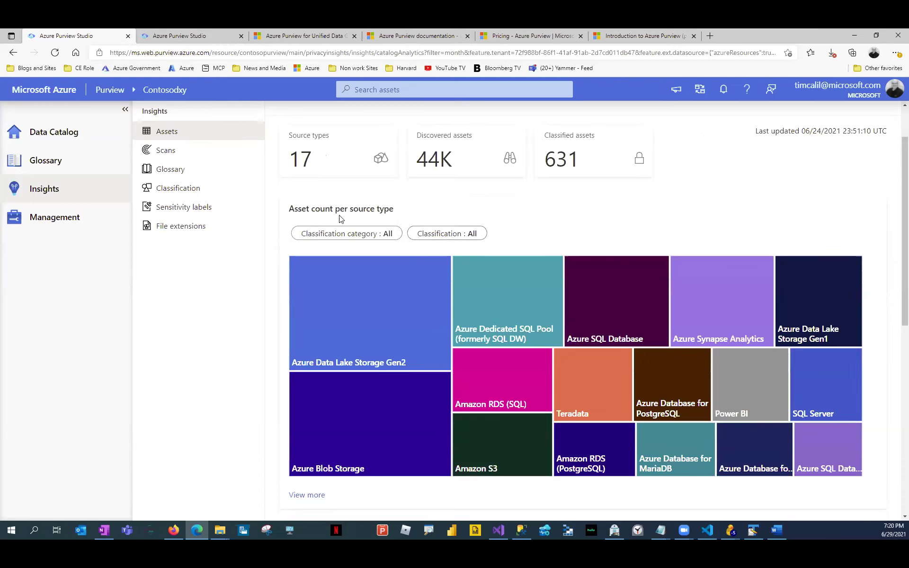
Look through the Classification category and Classification filter options of the asset count chart without selecting any
left_click(370, 237)
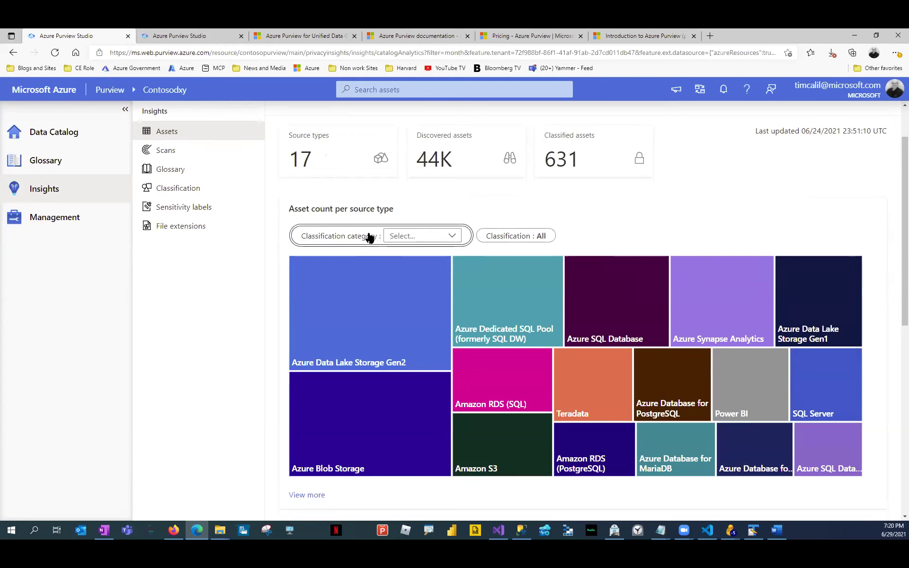
left_click(450, 237)
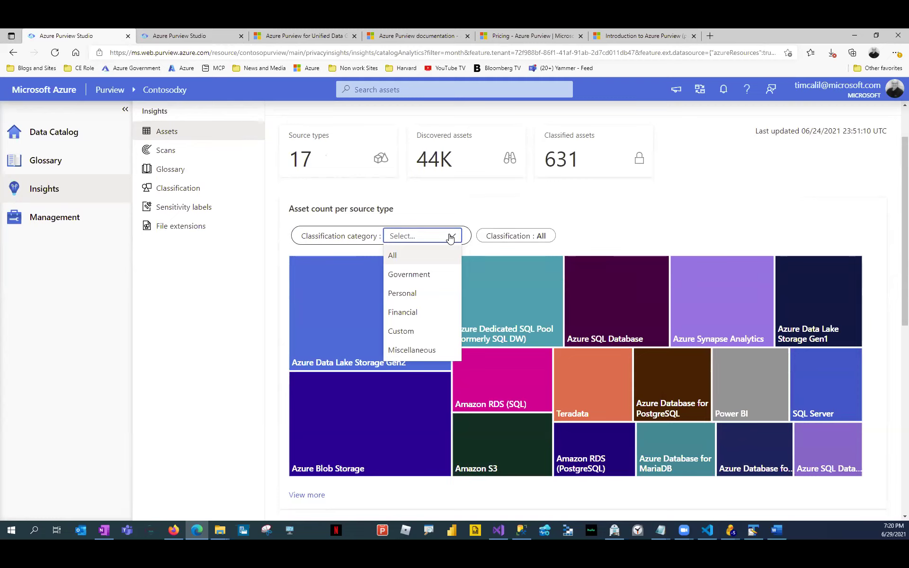
left_click(453, 213)
left_click(469, 235)
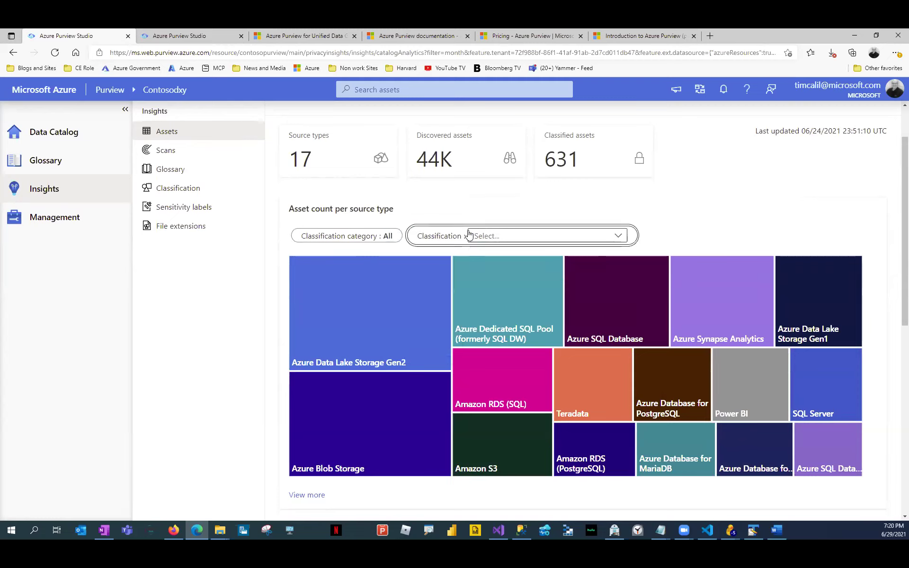
left_click(625, 239)
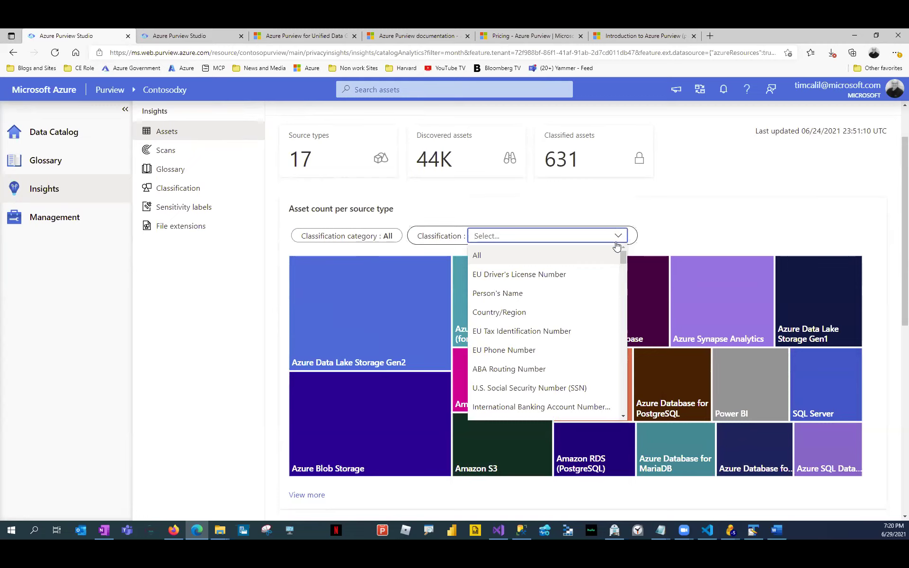
left_click_drag(624, 260, 624, 289)
left_click_drag(624, 290, 625, 335)
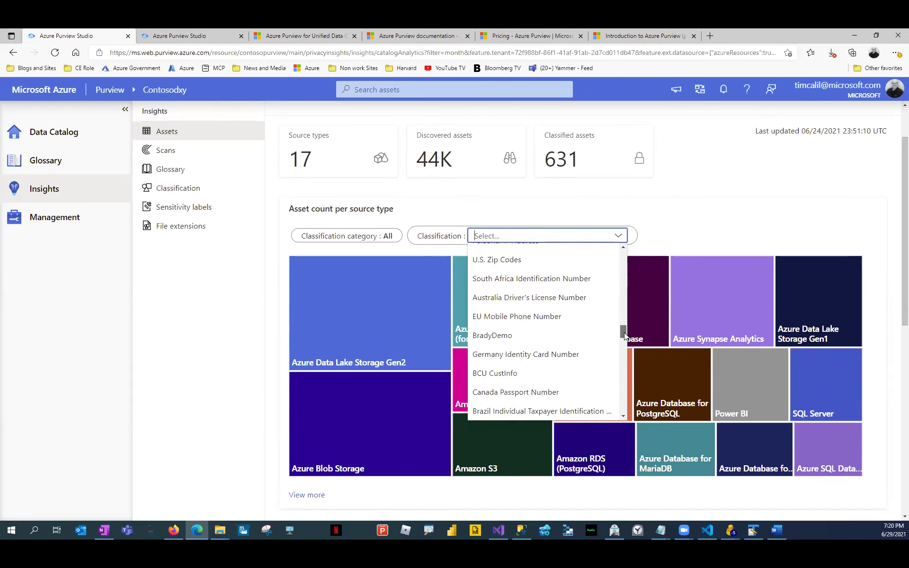
left_click(677, 234)
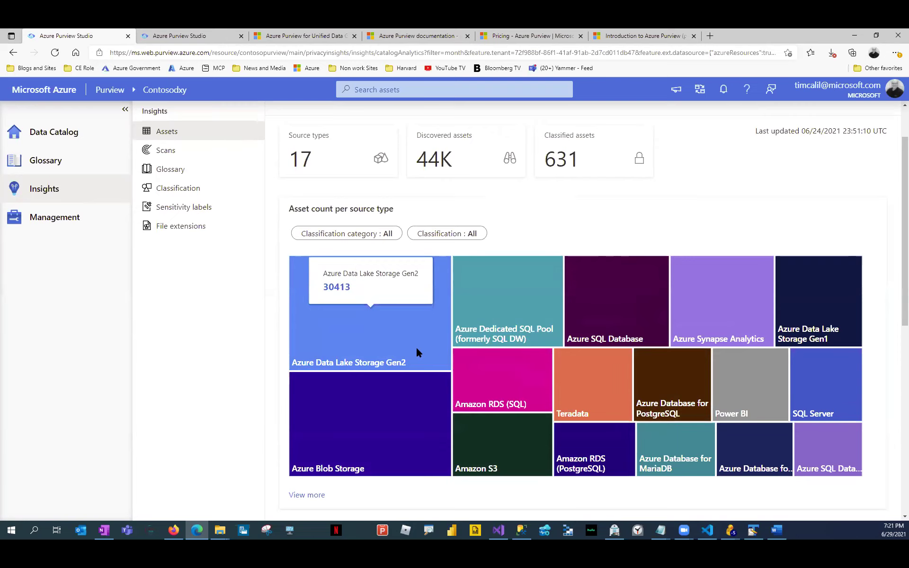
Open the full list of asset counts per source type and view the top paths of Azure Data Lake Storage Gen2
scroll(364, 326, "down", 3)
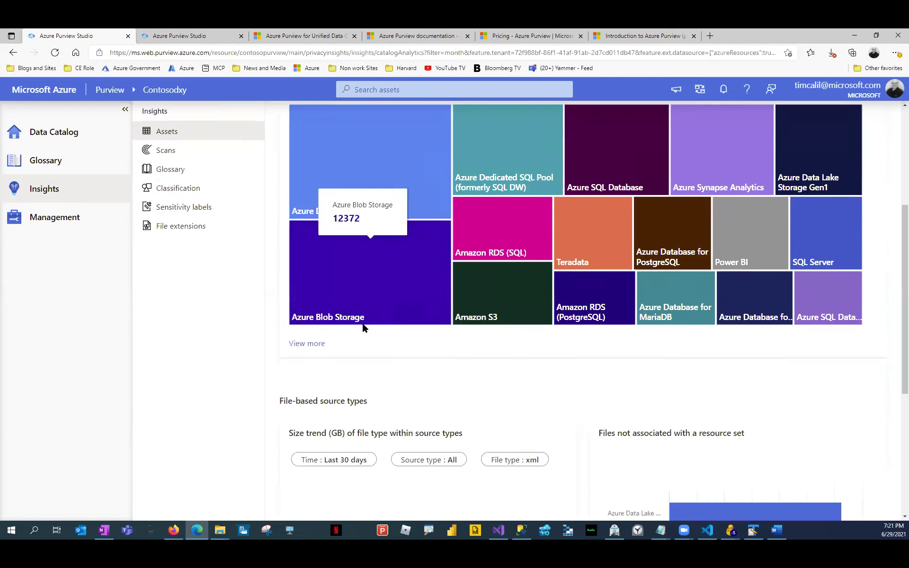
scroll(365, 327, "down", 2)
left_click(304, 244)
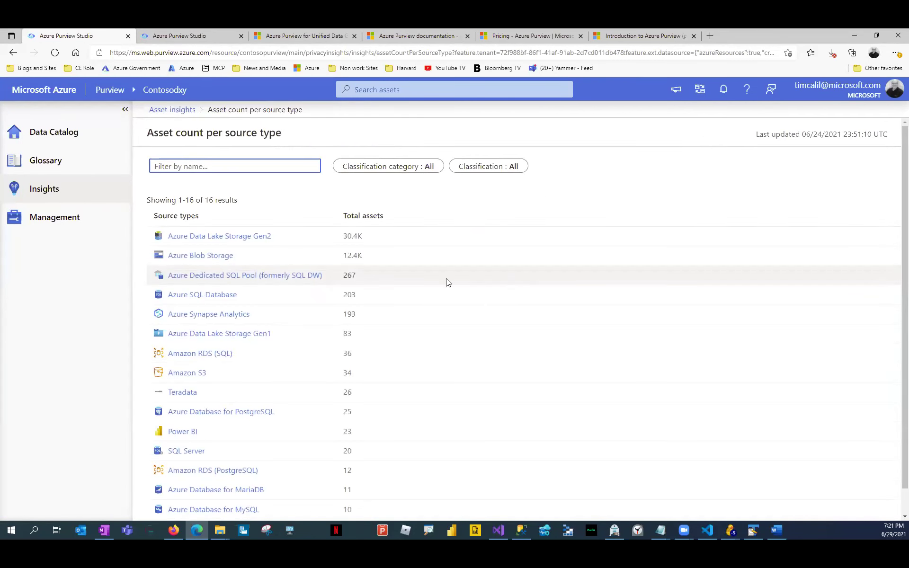
left_click(236, 238)
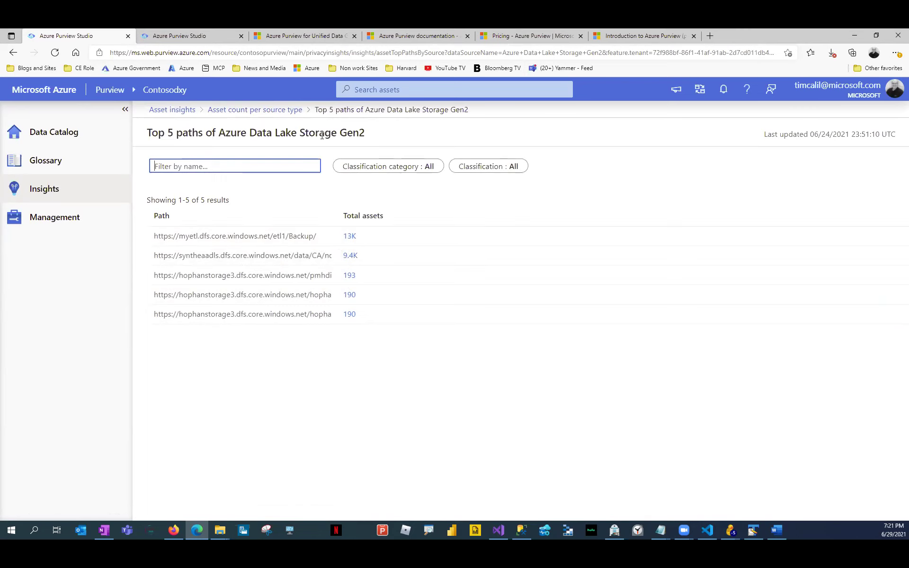
Open the total assets of the syntheaadls data/CA/notes path and look through the resource sets in the results
left_click(349, 256)
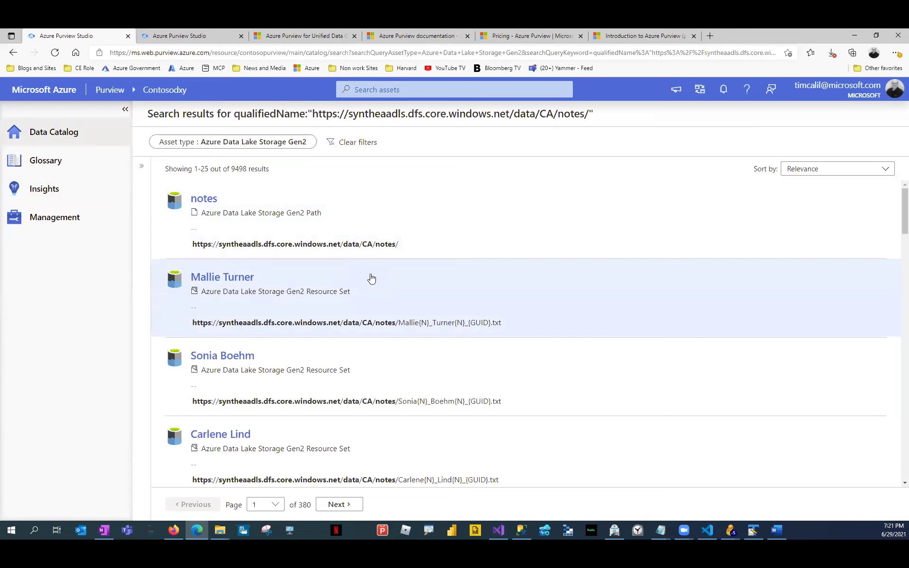
scroll(389, 315, "down", 5)
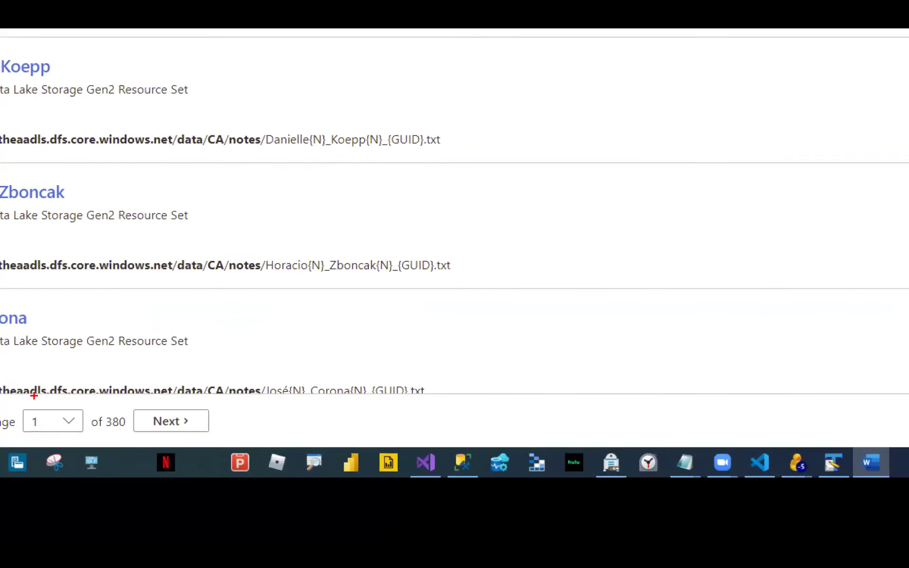
mouse_move(34, 397)
left_mouse_down()
mouse_move(89, 449)
mouse_move(148, 413)
mouse_move(40, 402)
left_mouse_up()
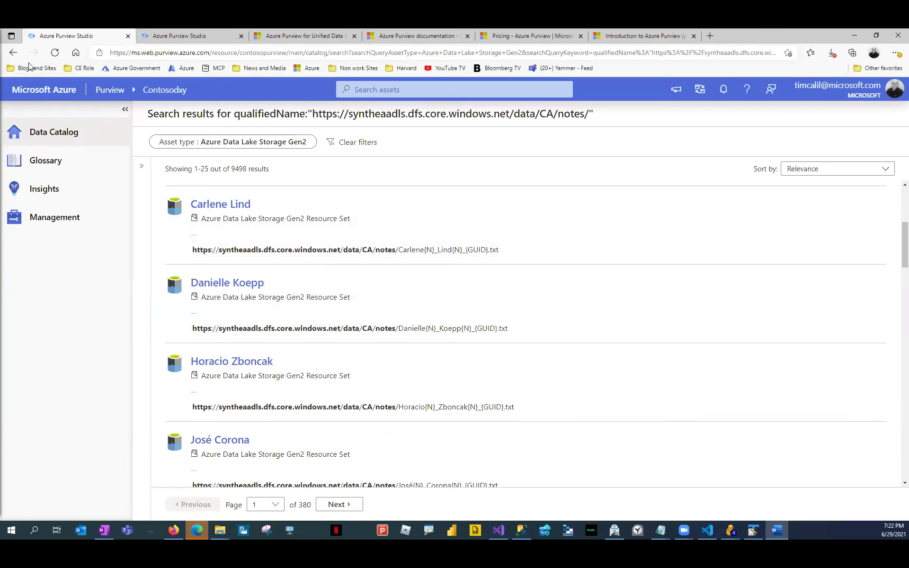
Return to the asset insights overview and view the charts for file-based source types
left_click(14, 53)
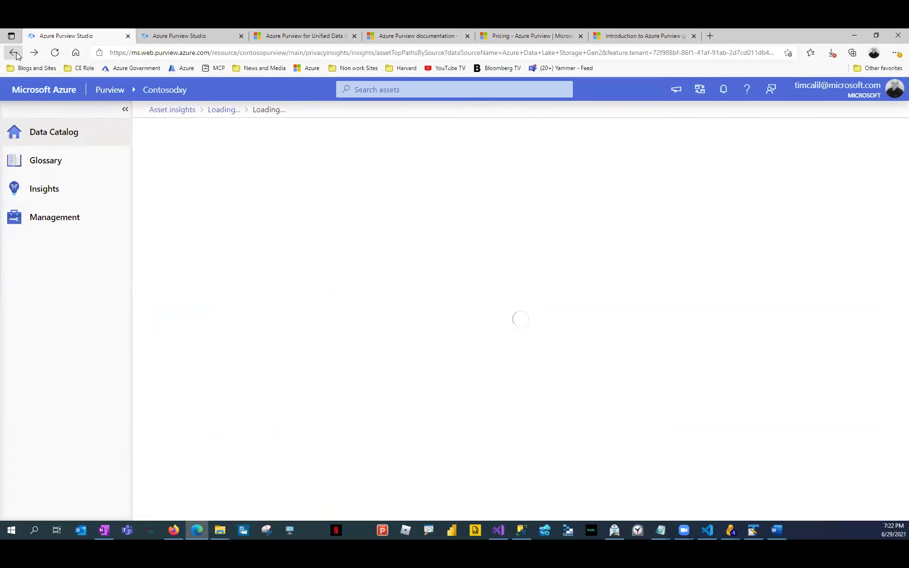
left_click(14, 53)
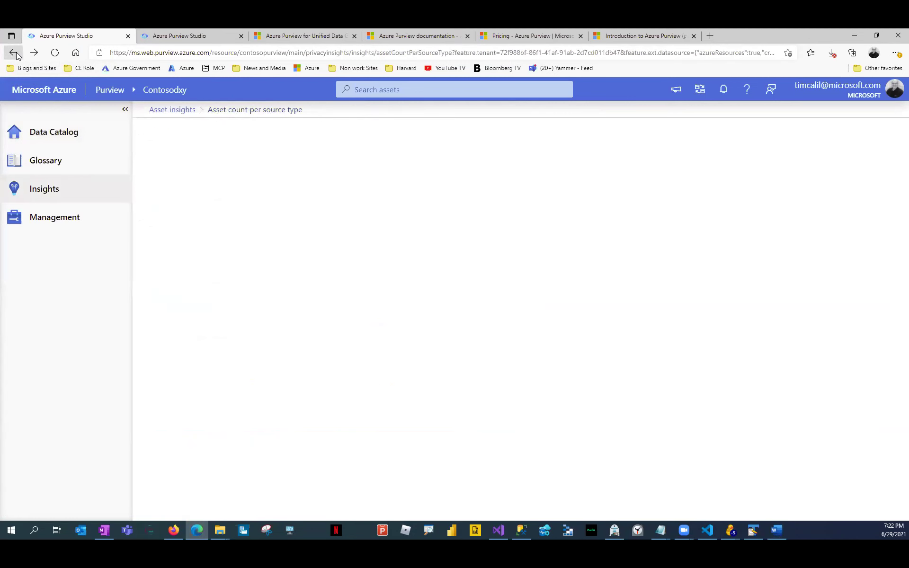
left_click(14, 53)
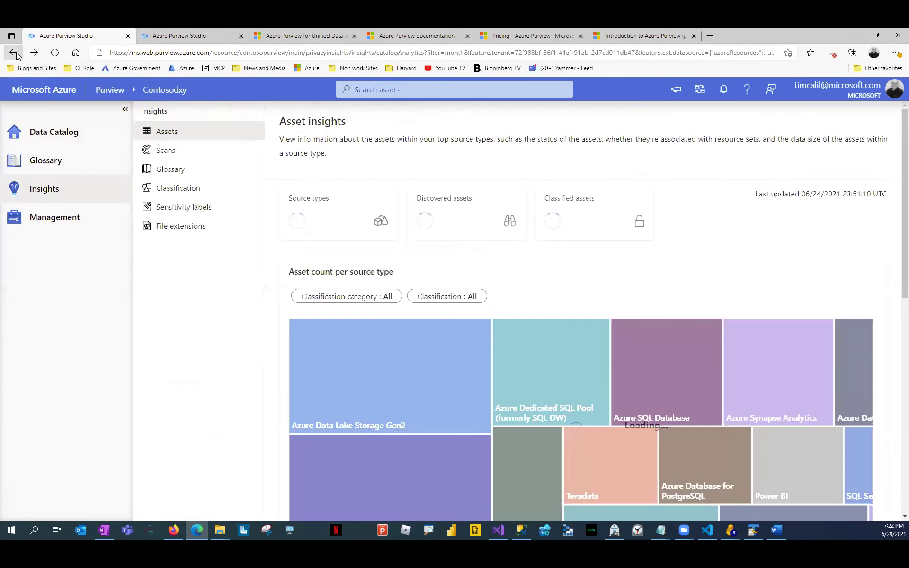
scroll(483, 323, "down", 6)
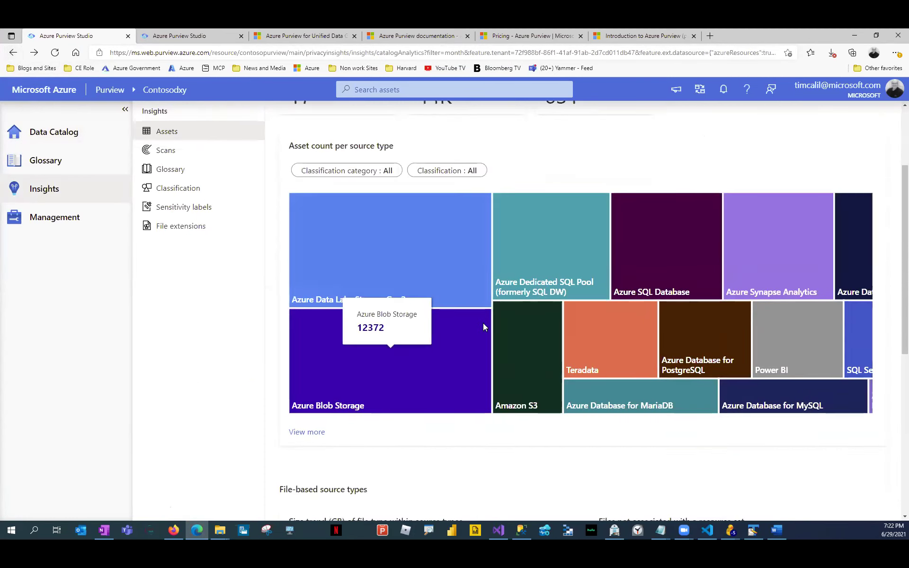
scroll(485, 327, "down", 1)
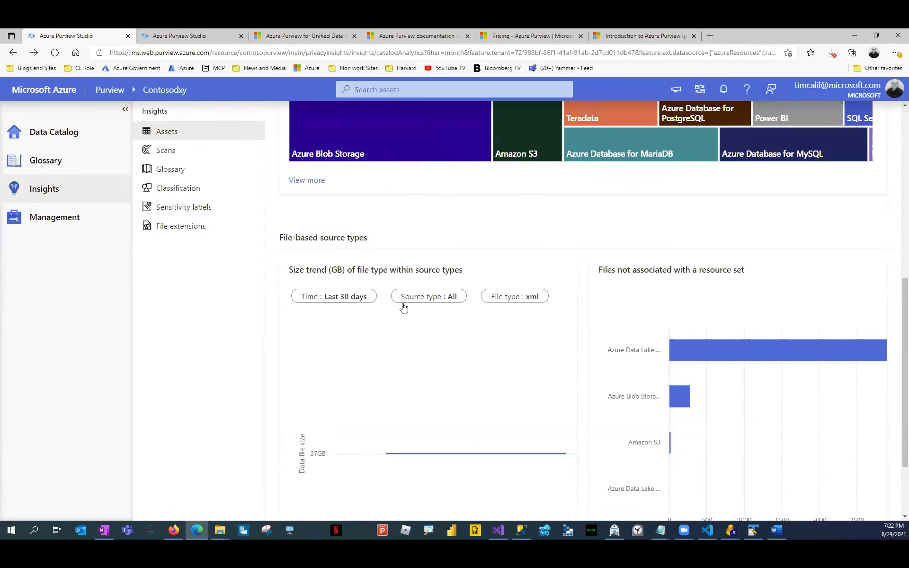
scroll(405, 306, "down", 2)
scroll(398, 298, "up", 1)
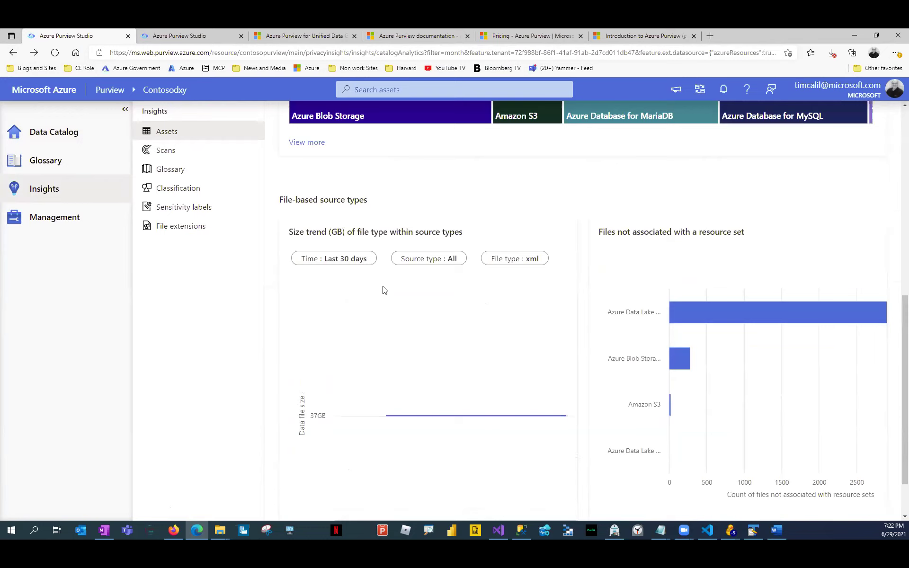
Look through the Time and File type filter options of the file type size trend chart, keeping Last 30 days and xml
left_click(365, 263)
left_click(395, 262)
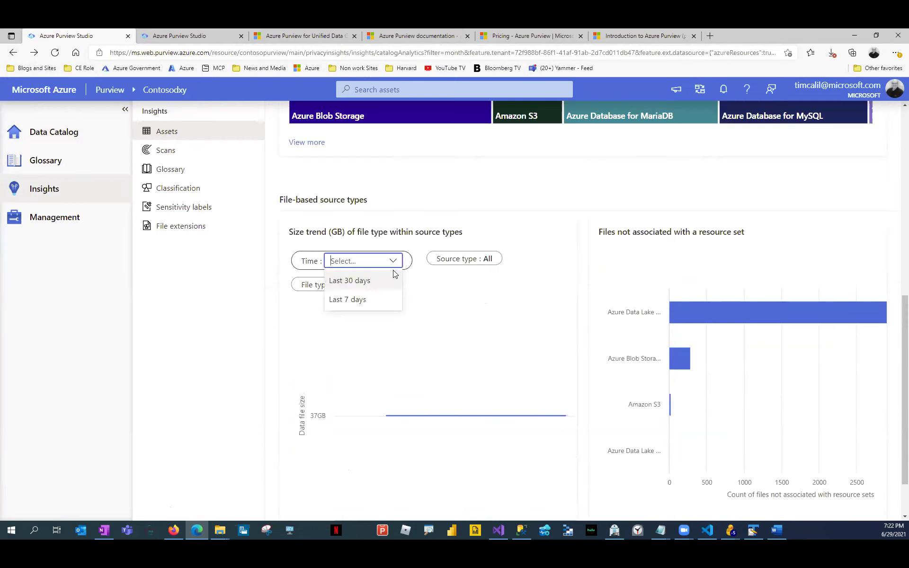
left_click(390, 282)
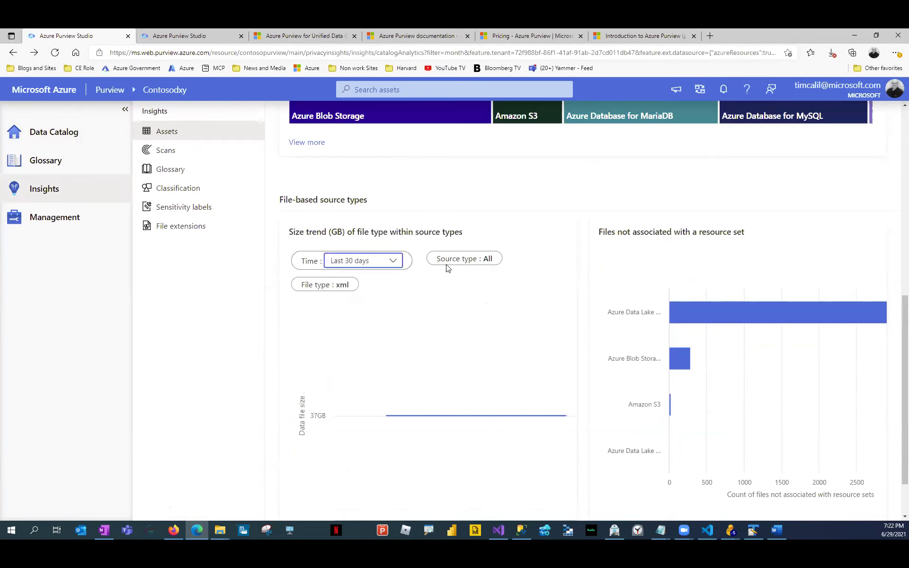
left_click(346, 286)
left_click(514, 261)
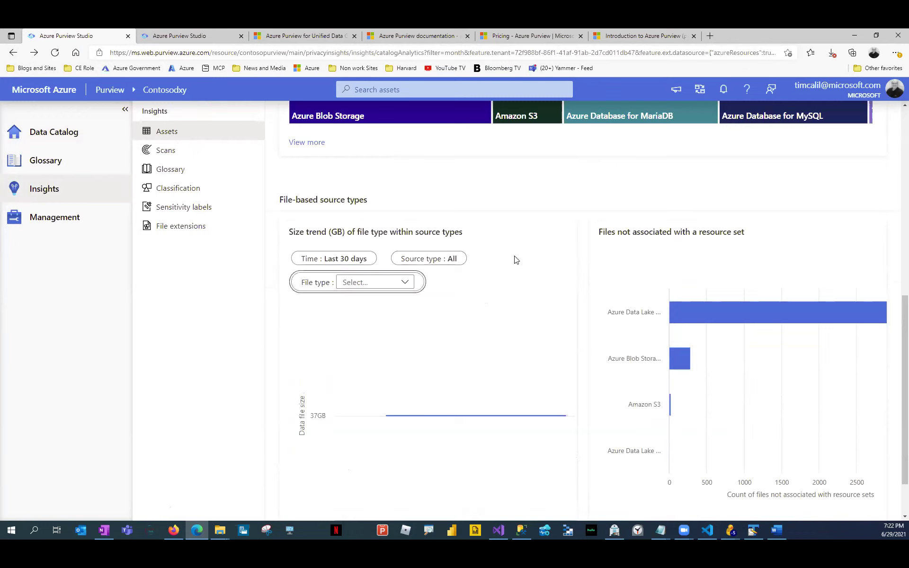
left_click(404, 286)
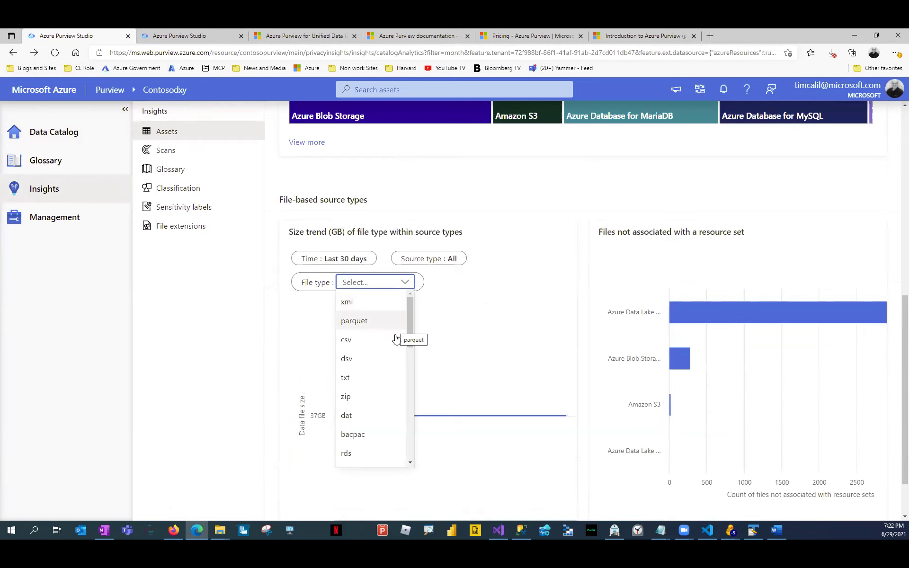
left_click_drag(410, 339, 406, 440)
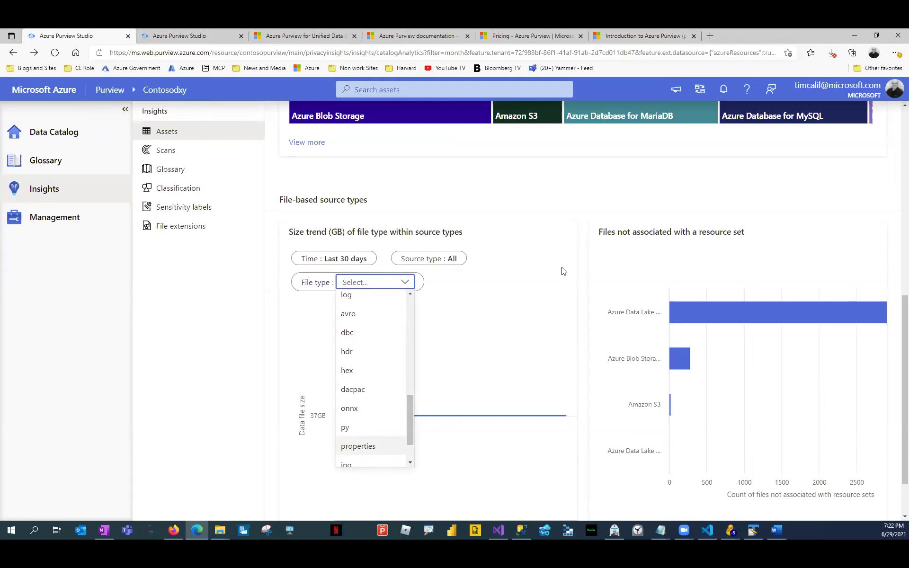
left_click(540, 250)
Examine the chart and full list of files not associated with a resource set, ending back on the asset insights overview
scroll(654, 306, "down", 1)
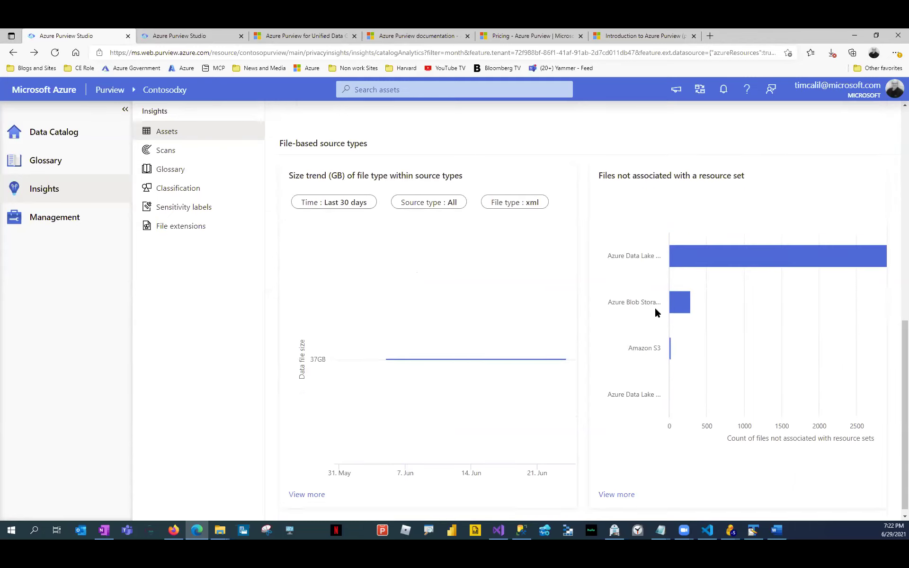
mouse_move(670, 375)
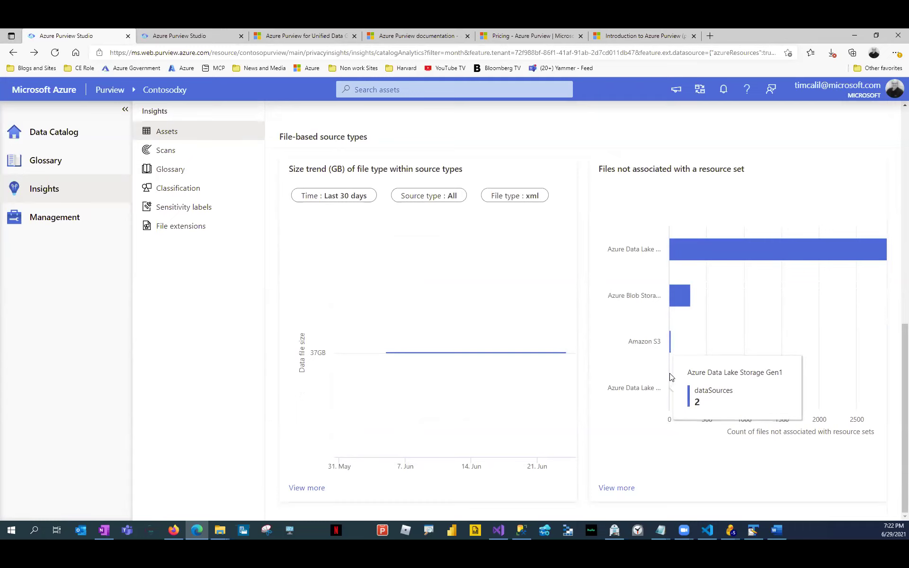
mouse_move(703, 259)
left_click(624, 489)
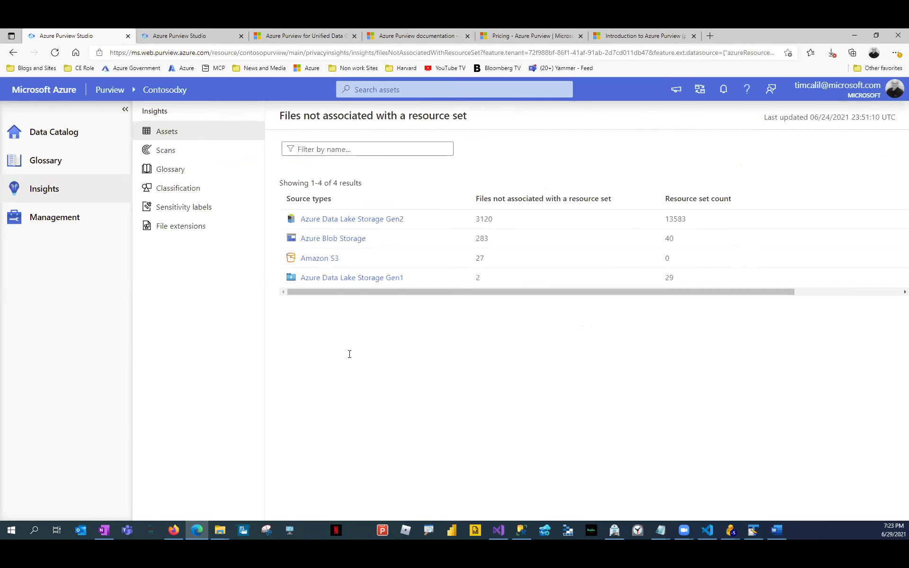
key("alt+Left")
scroll(393, 332, "down", 3)
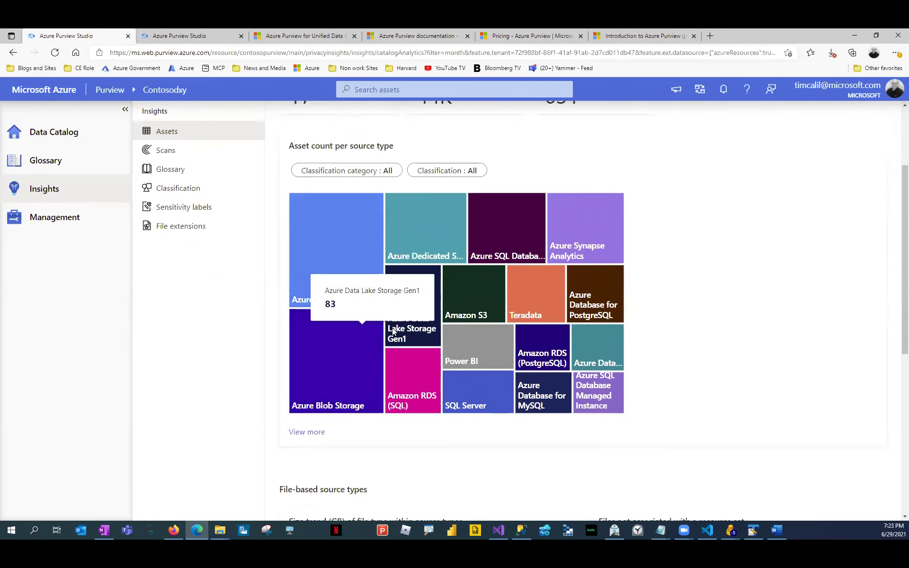
scroll(393, 332, "down", 6)
scroll(360, 293, "up", 4)
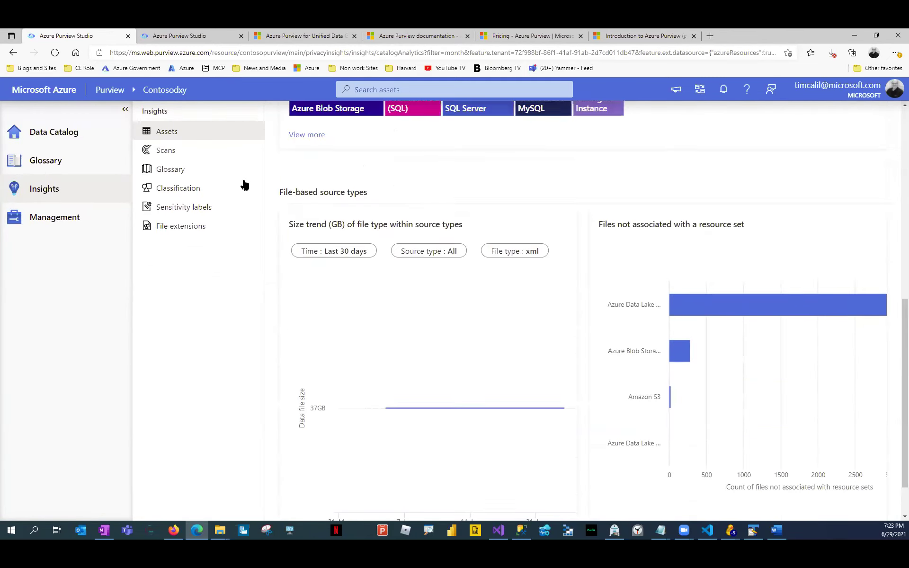
Open the scan insights and examine the weekly succeeded, failed and canceled scans in the Scan status chart
left_click(176, 149)
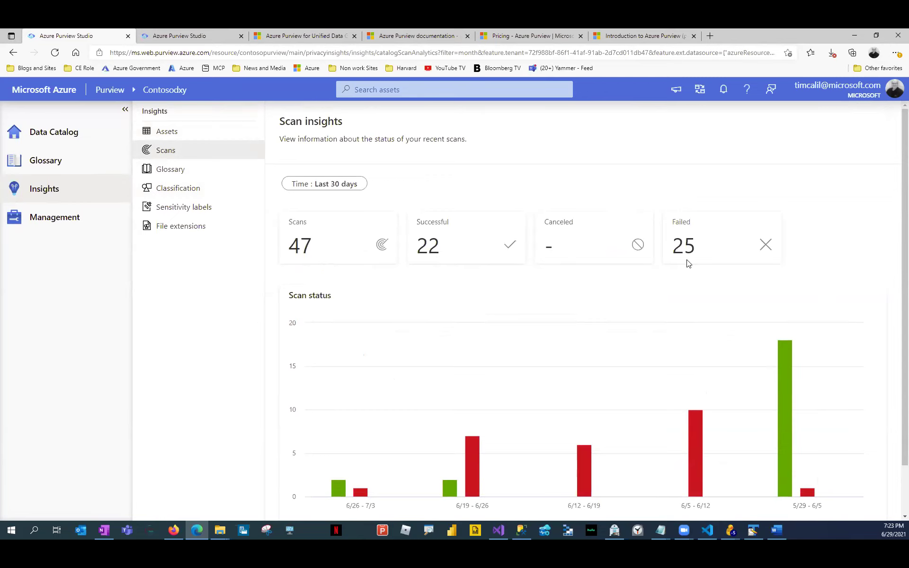
scroll(688, 276, "down", 2)
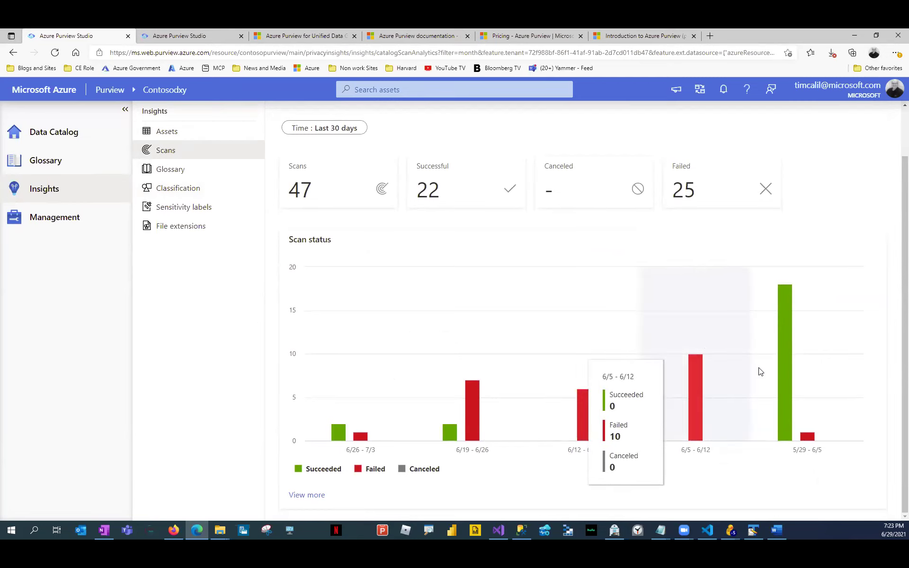
mouse_move(778, 376)
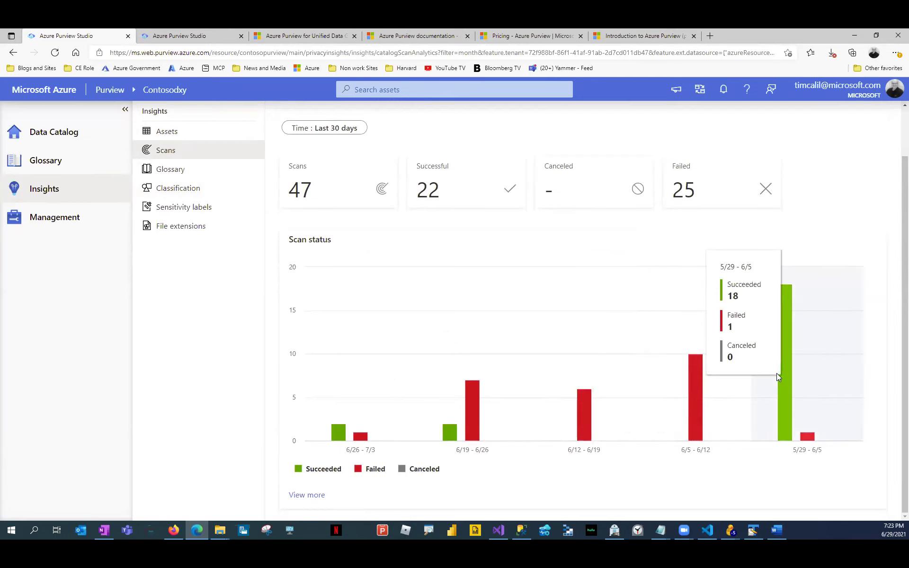
Open the full Scan status list and try to view the details of Scan-9nv, ending back on the scan insights
left_click(309, 495)
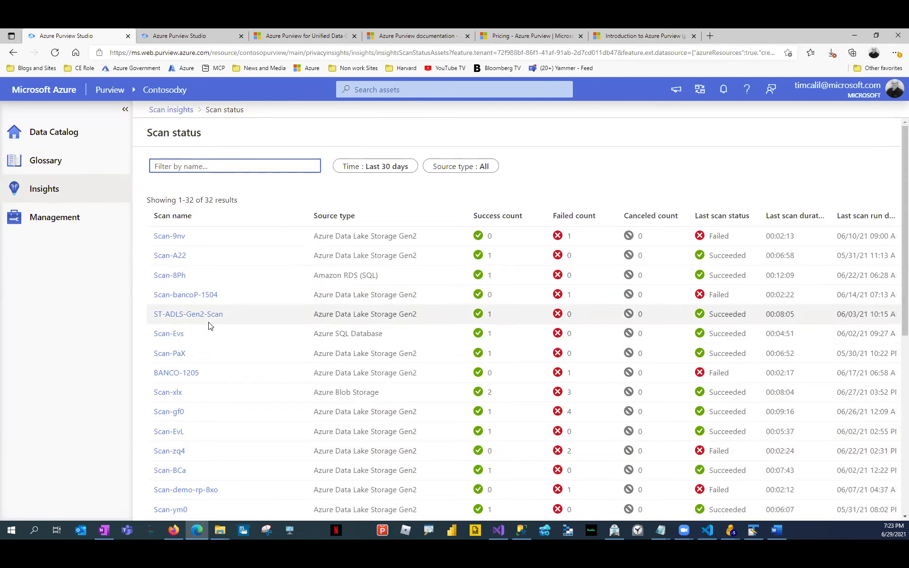
left_click(166, 237)
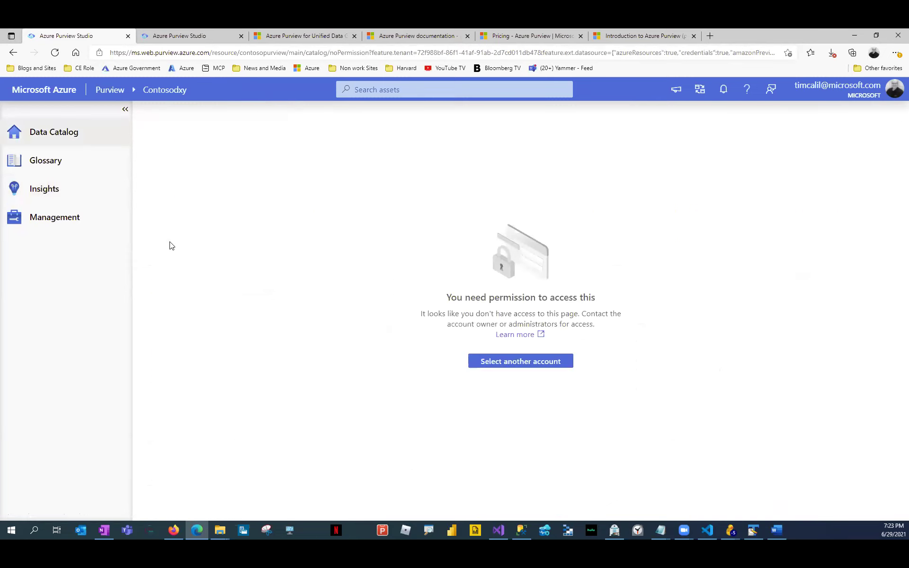
left_click(13, 52)
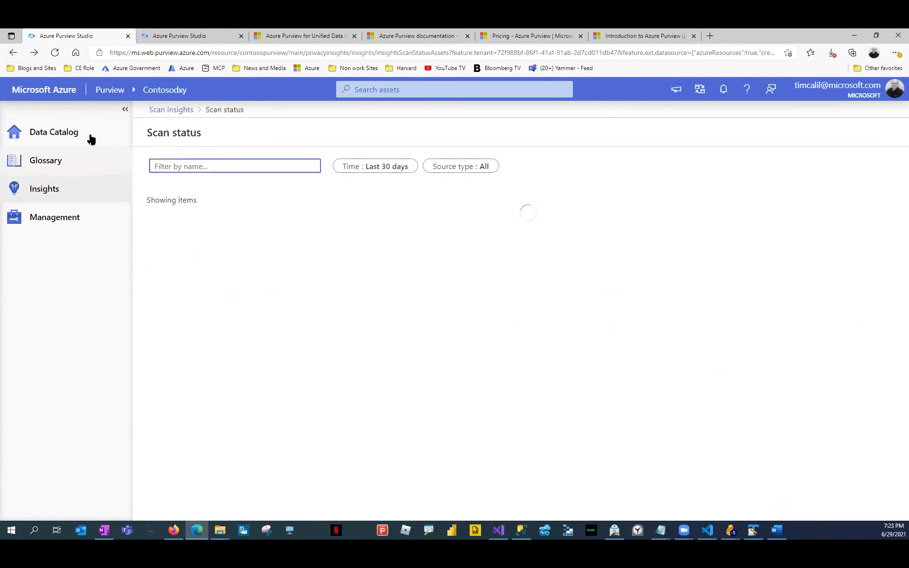
left_click(175, 109)
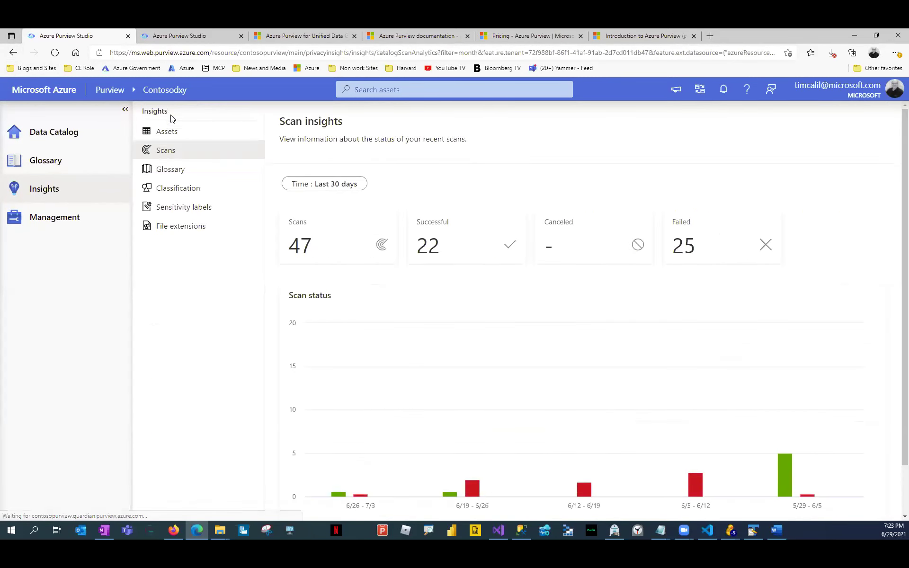
Open the glossary insights and examine the top terms, the snapshot of term status and the incomplete terms
left_click(171, 169)
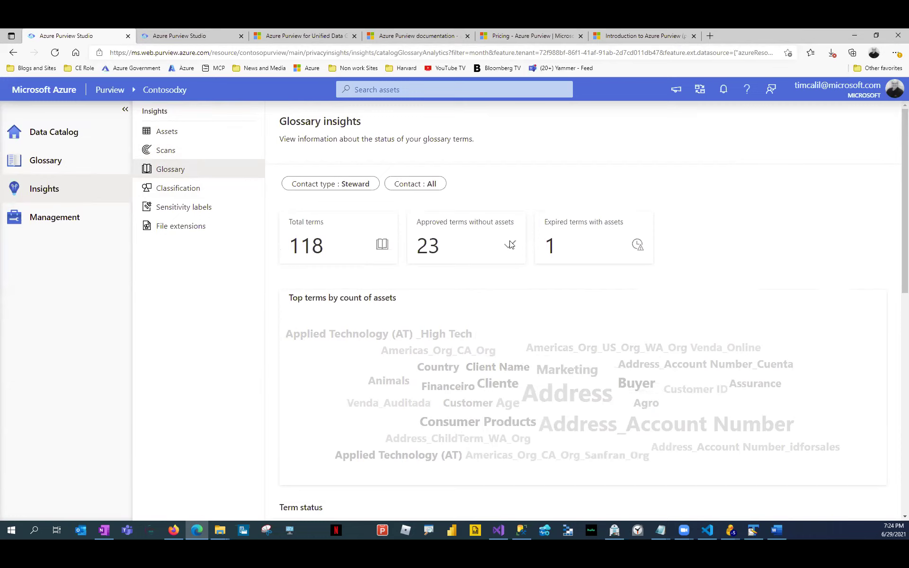
scroll(466, 302, "down", 5)
scroll(465, 299, "down", 3)
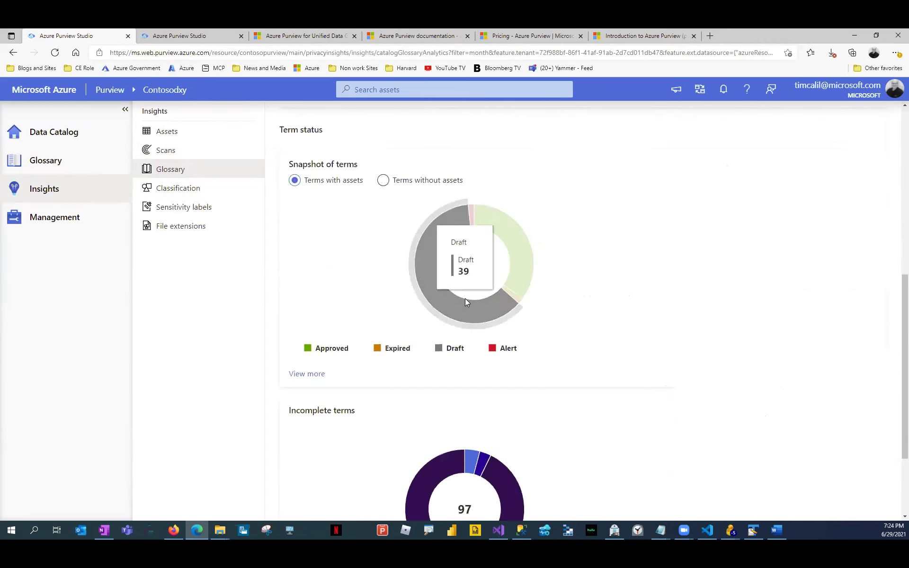
scroll(465, 298, "up", 2)
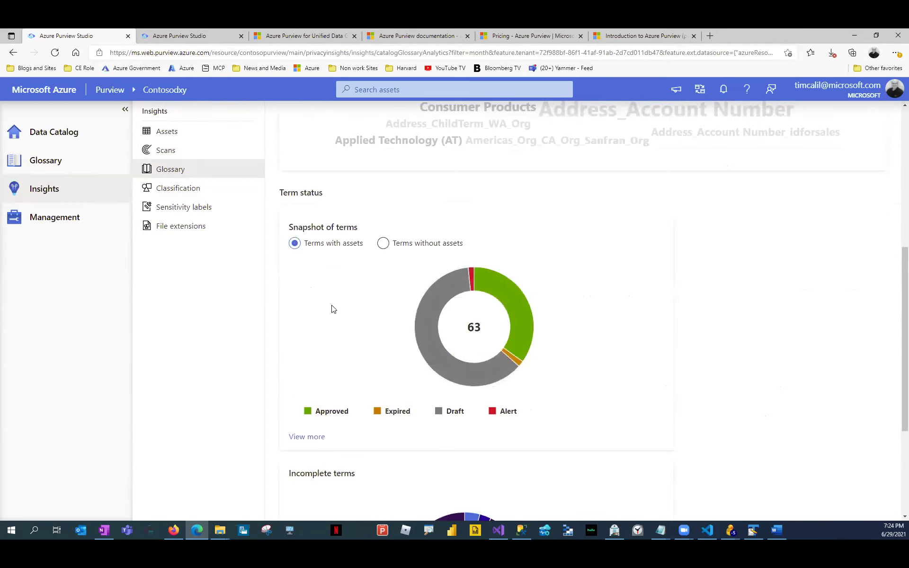
scroll(348, 290, "down", 3)
scroll(348, 291, "up", 1)
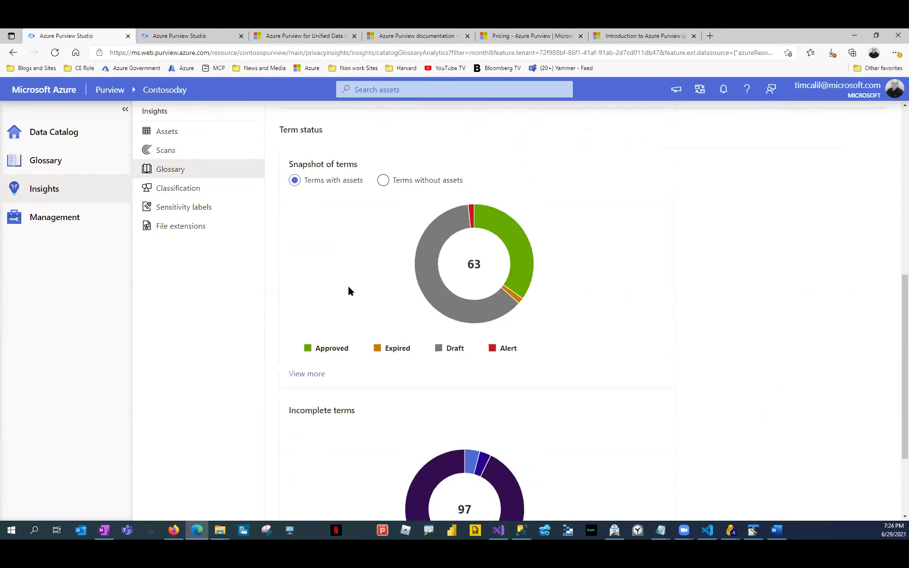
scroll(353, 290, "down", 3)
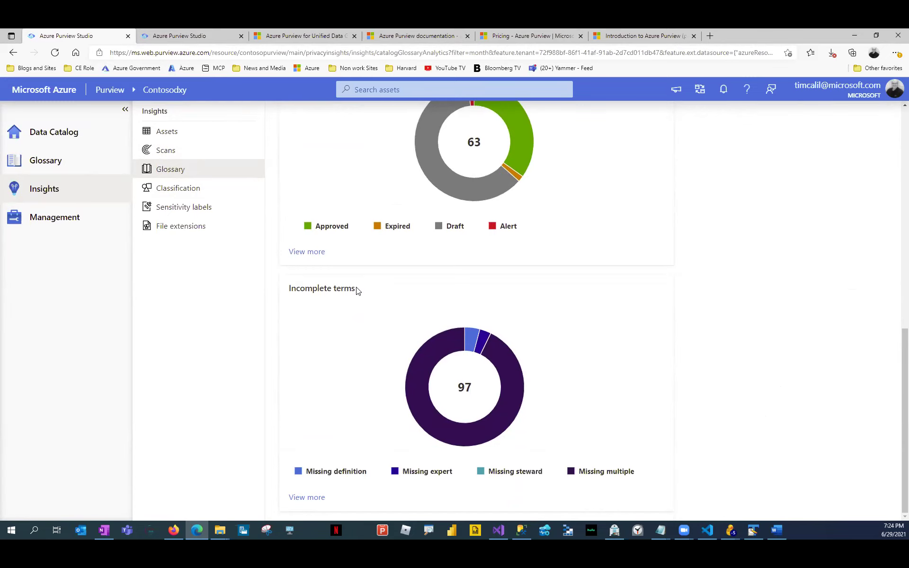
scroll(330, 407, "up", 1)
scroll(328, 406, "down", 1)
Open the classification insights and examine the chart of top sources with classified data for Azure Data Lake Storage Gen 2 and Azure Blob Storage
left_click(182, 192)
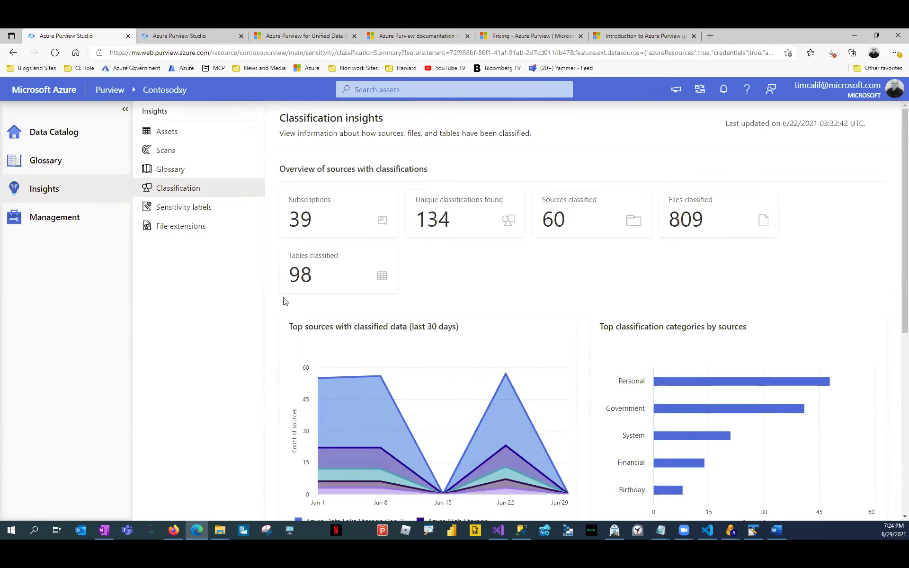
scroll(287, 298, "down", 1)
scroll(384, 216, "down", 1)
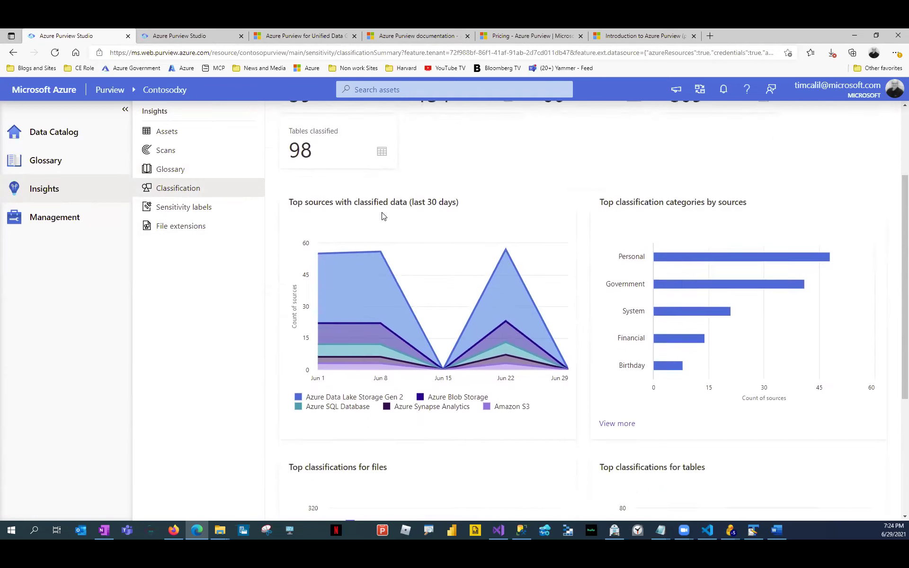
mouse_move(359, 269)
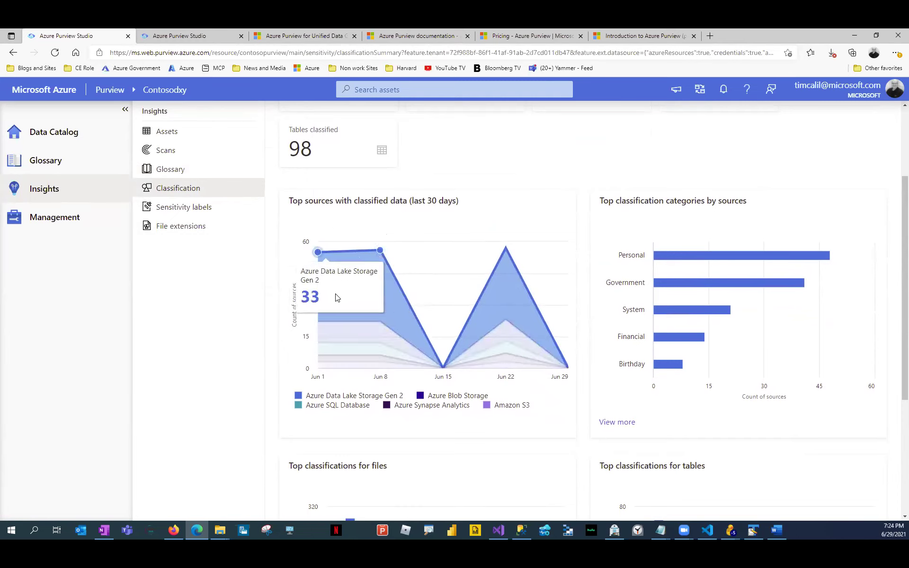
mouse_move(341, 308)
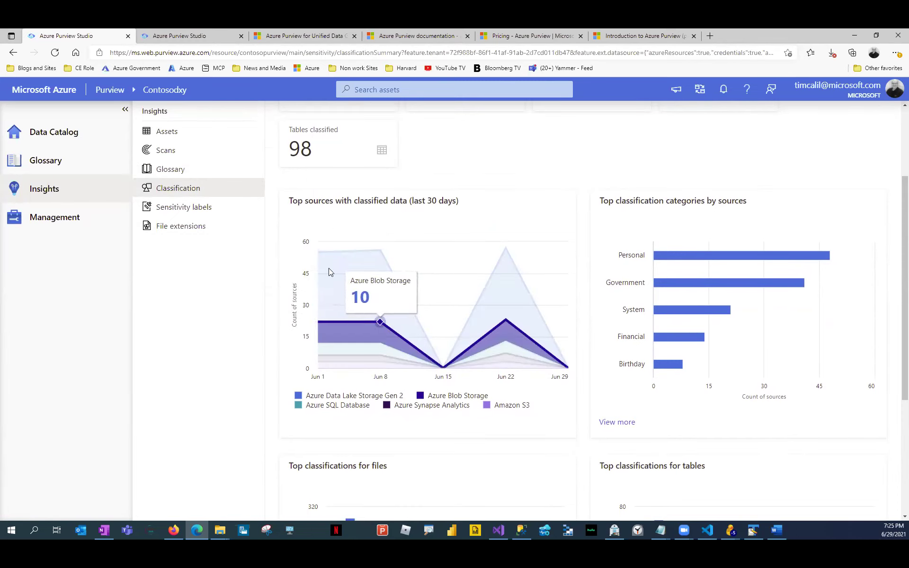
Examine the top sources with classified data per source type, the classification categories, and the top classifications for files and tables
mouse_move(330, 250)
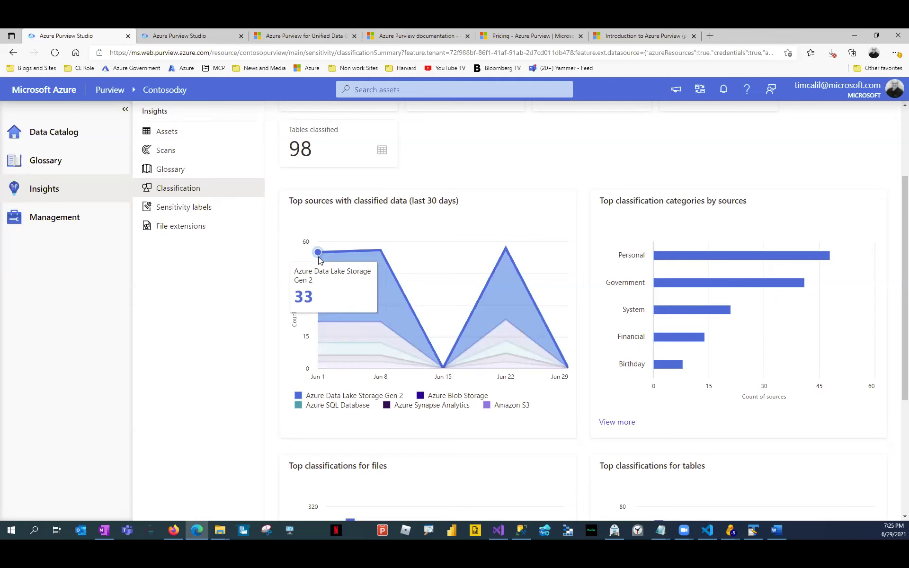
mouse_move(346, 344)
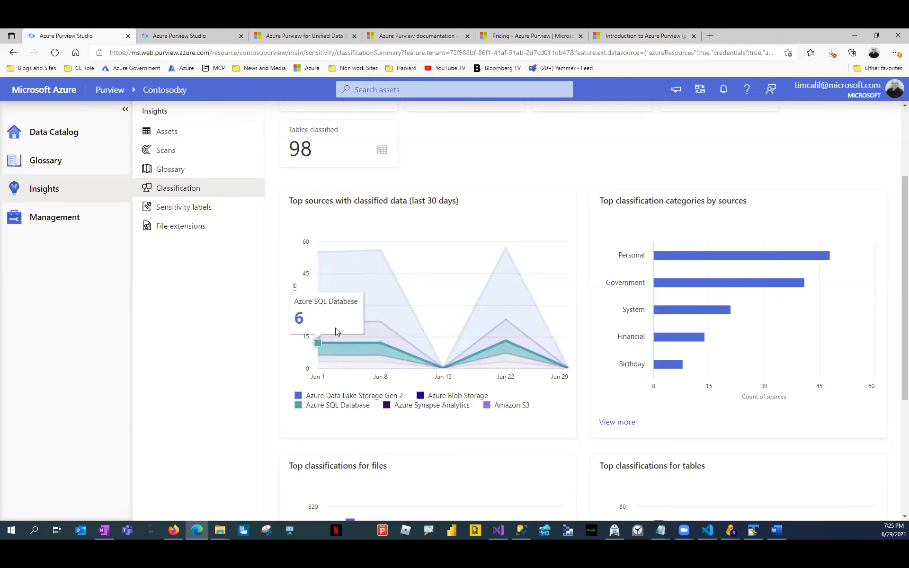
mouse_move(335, 328)
mouse_move(335, 360)
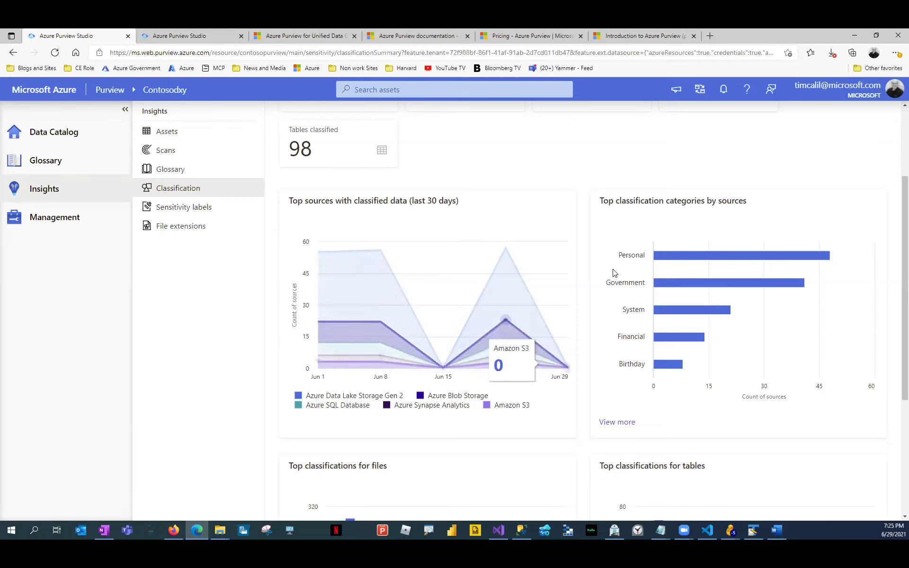
scroll(635, 271, "down", 1)
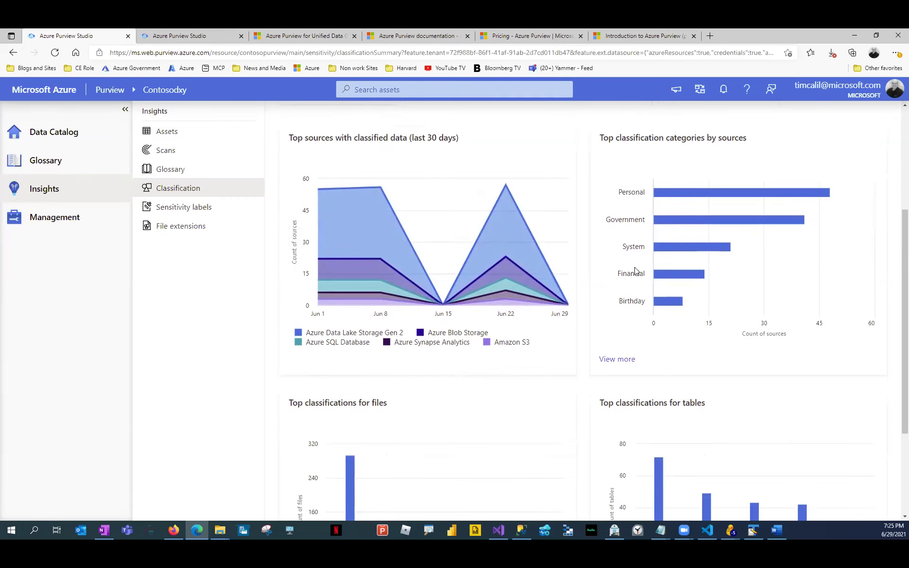
scroll(610, 349, "down", 2)
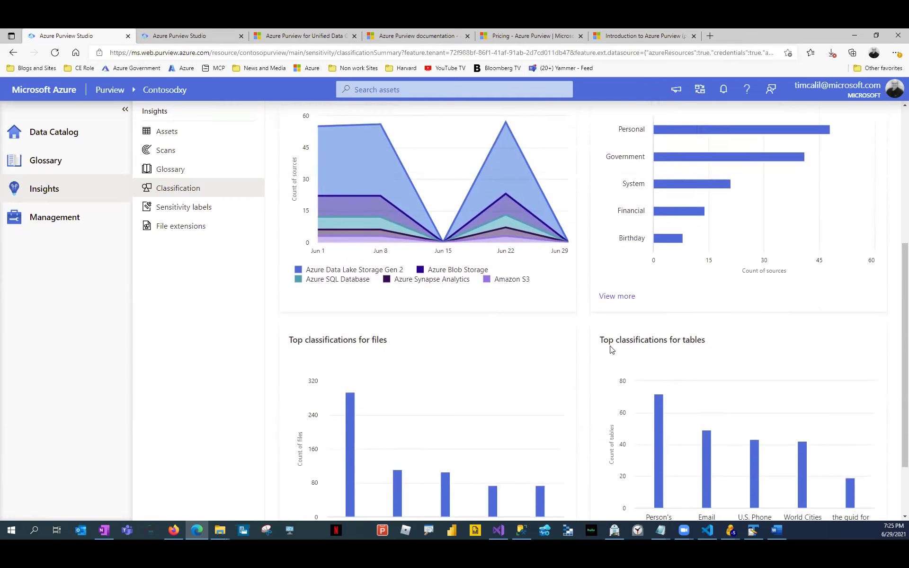
scroll(611, 350, "down", 1)
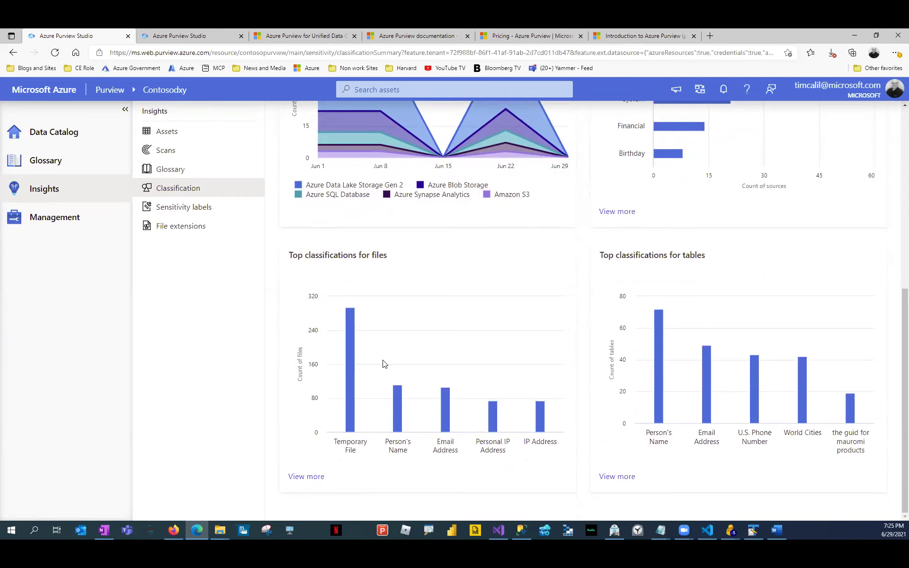
Open the full list behind the top classifications for files, look through its classifications, and return to the classification insights
left_click(303, 477)
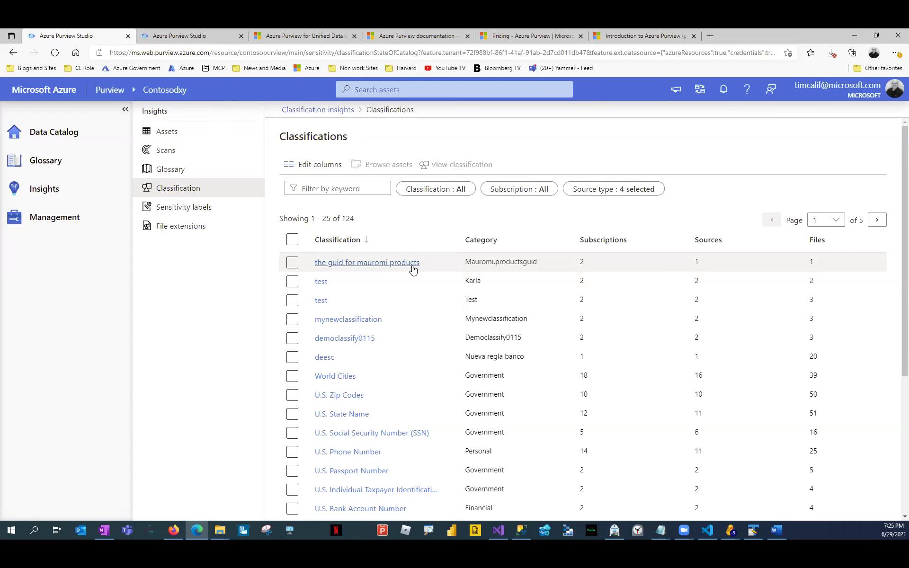
scroll(412, 268, "down", 2)
scroll(412, 268, "down", 1)
scroll(402, 264, "up", 1)
scroll(397, 266, "up", 1)
scroll(397, 266, "down", 3)
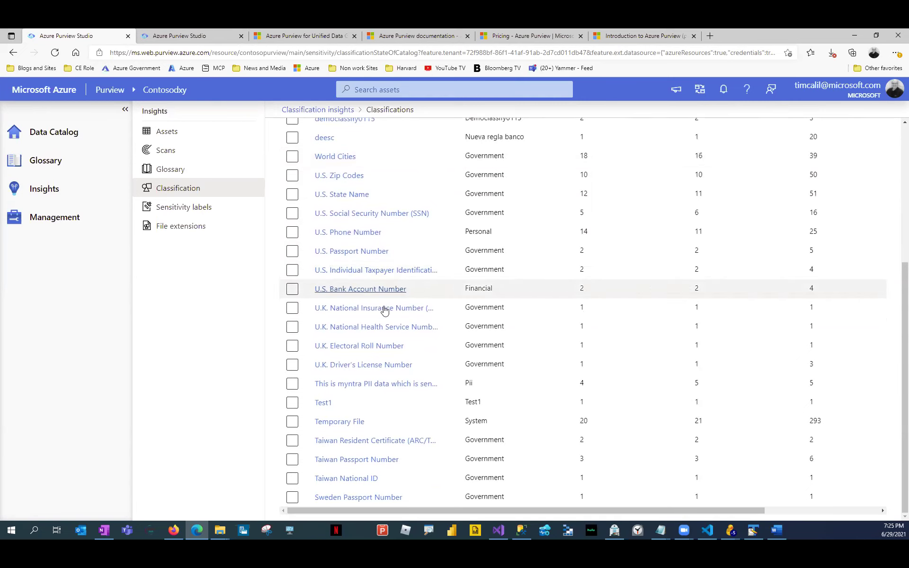
scroll(378, 315, "up", 3)
scroll(378, 317, "up", 1)
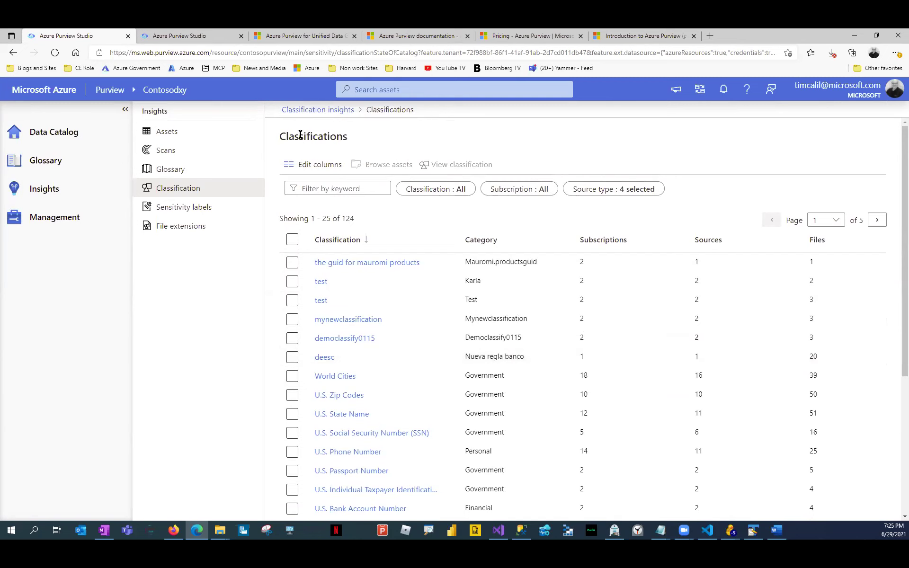
left_click(175, 189)
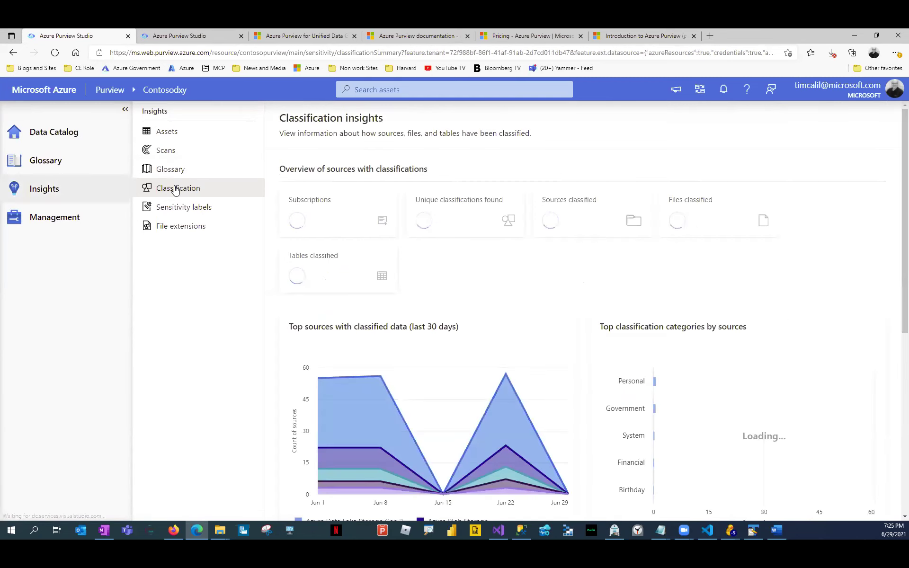
scroll(497, 324, "down", 6)
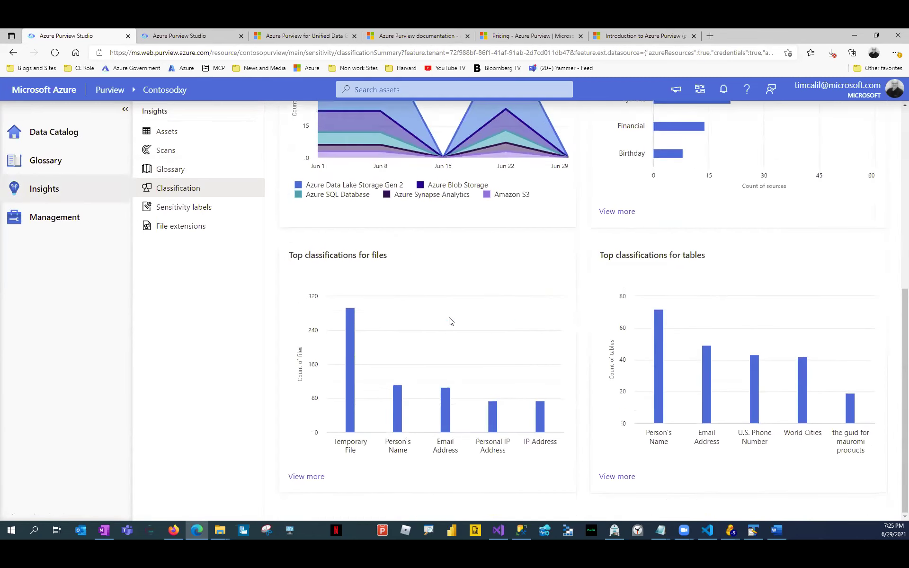
Open the sensitivity label insights and look over the overview of labeled sources and its charts
left_click(211, 209)
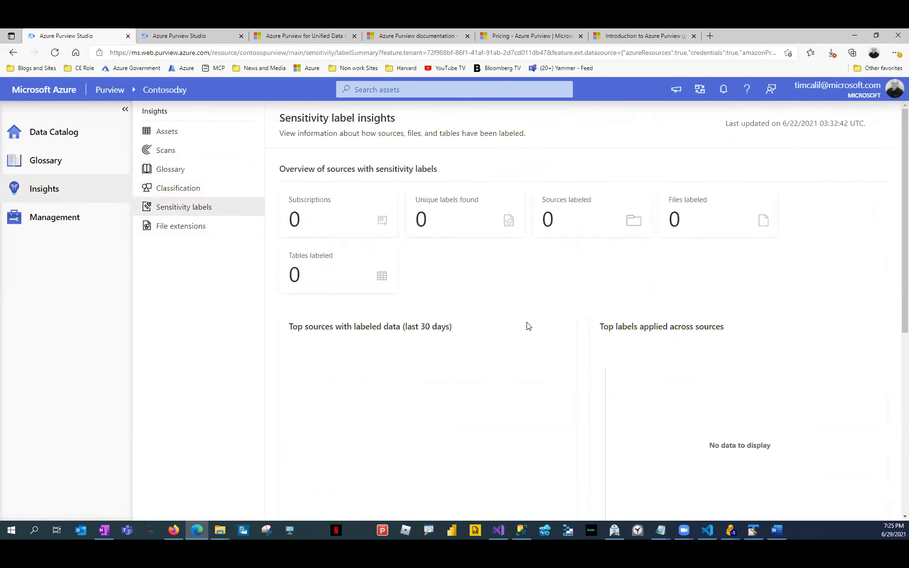
scroll(523, 317, "down", 2)
scroll(519, 308, "up", 3)
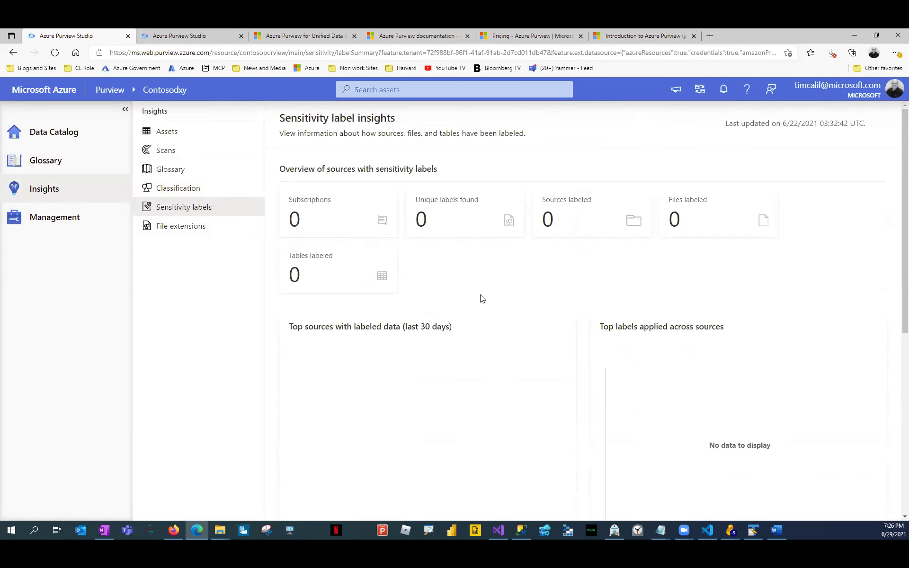
Open the file extension insights, check the time filter options, and view the full list behind the top file extensions
left_click(177, 222)
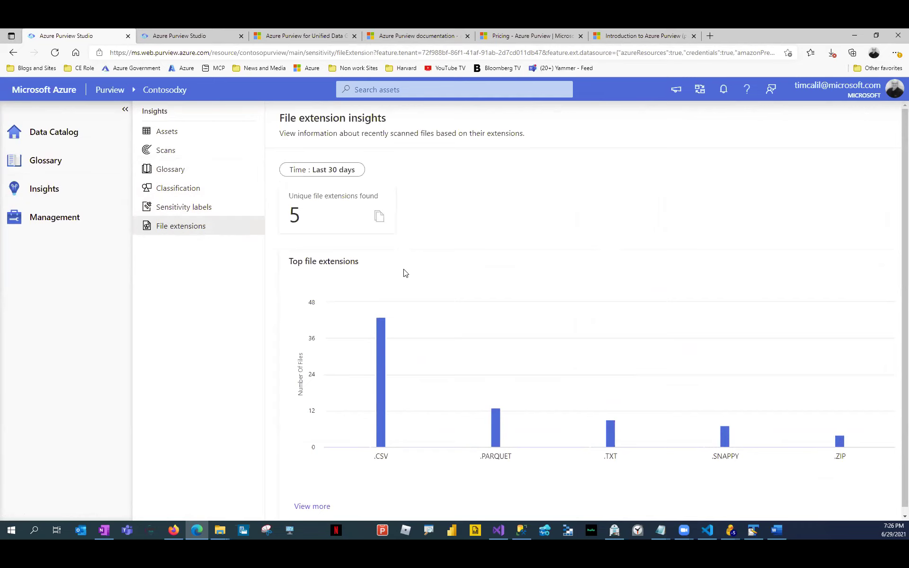
left_click(308, 170)
left_click(382, 173)
left_click(381, 172)
left_click(313, 511)
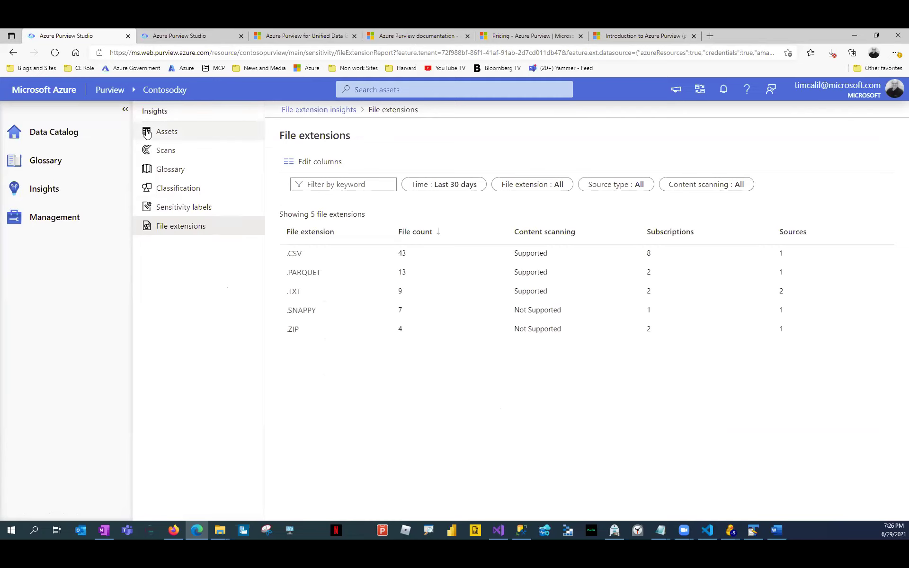
In the Contosodxy account's management area, try to view the Data Factory and Data Share lineage connections
left_click(46, 216)
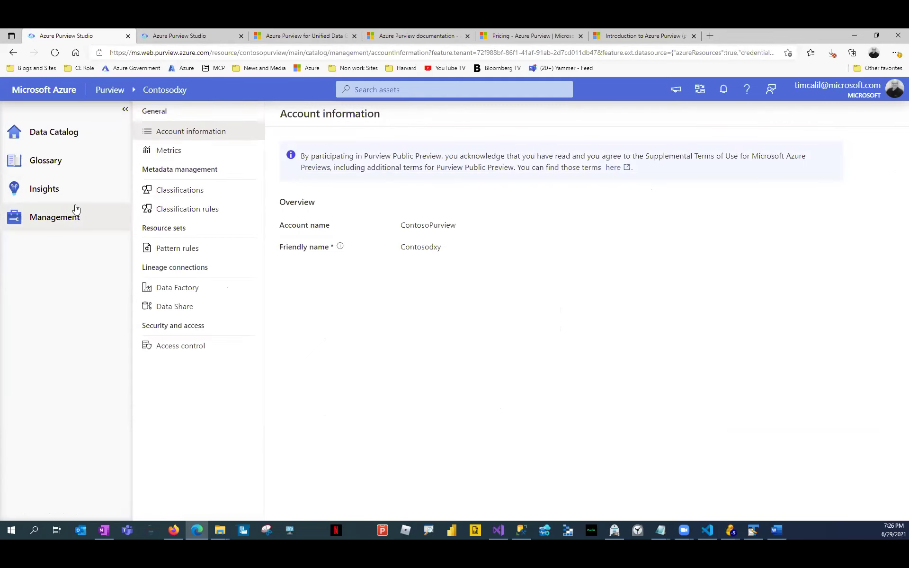
left_click(171, 296)
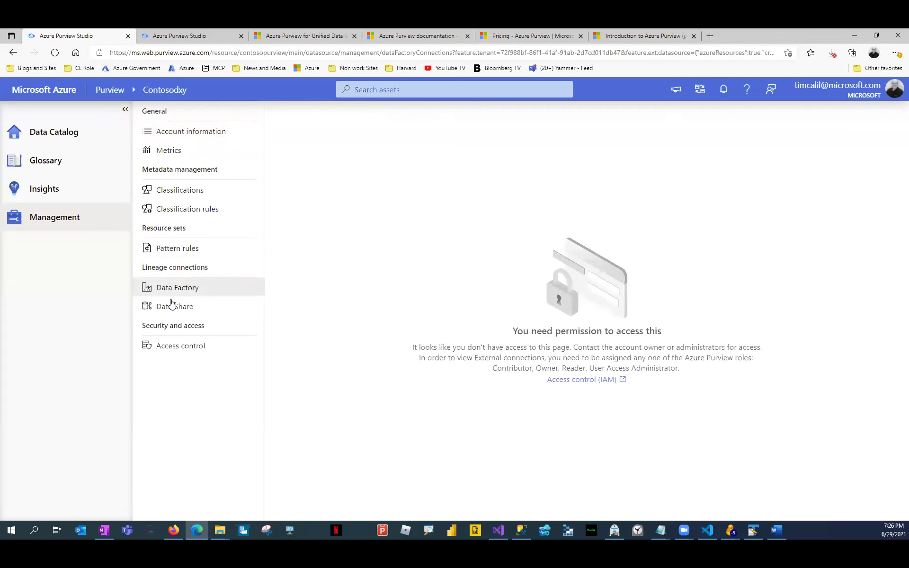
left_click(171, 308)
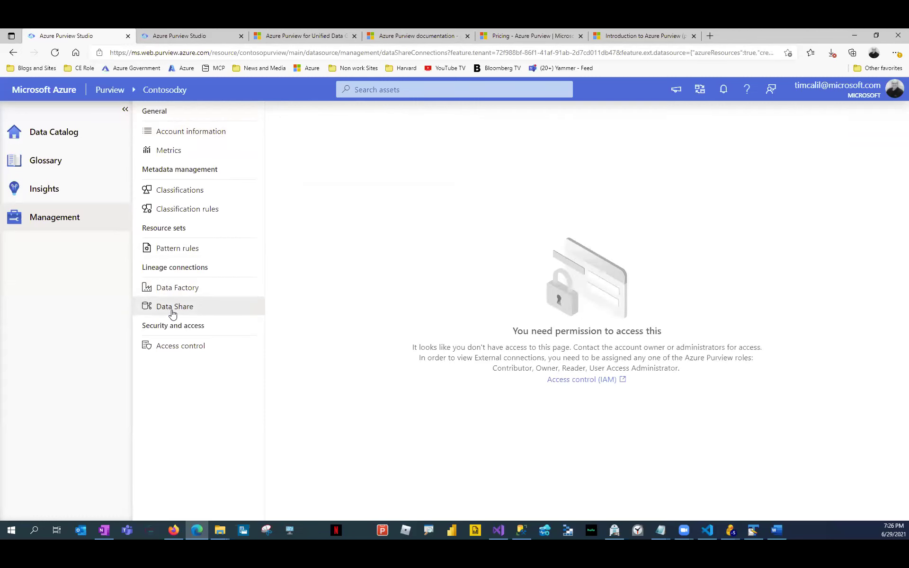
Switch to the demopurview0001 account and try to view its Data Share and Data Factory lineage connections
left_click(180, 37)
left_click(56, 249)
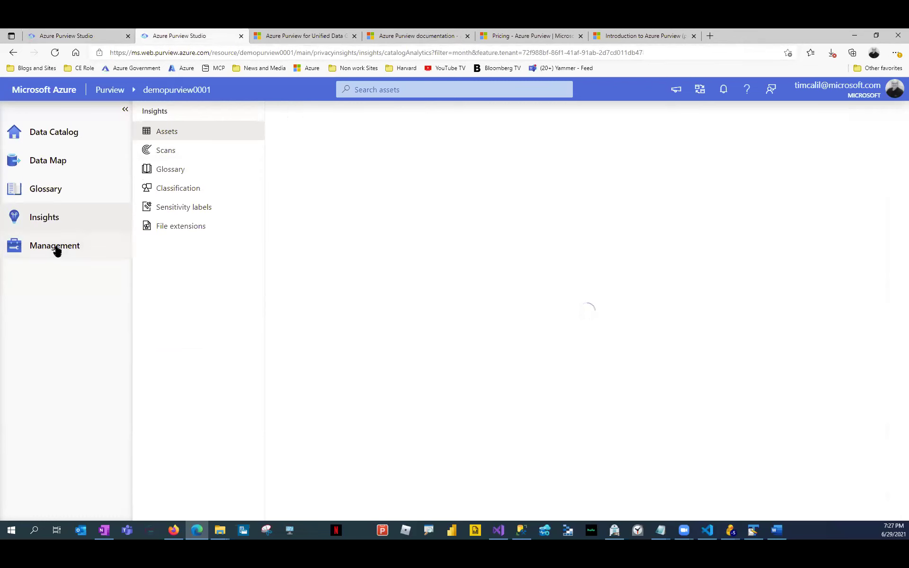
left_click(167, 348)
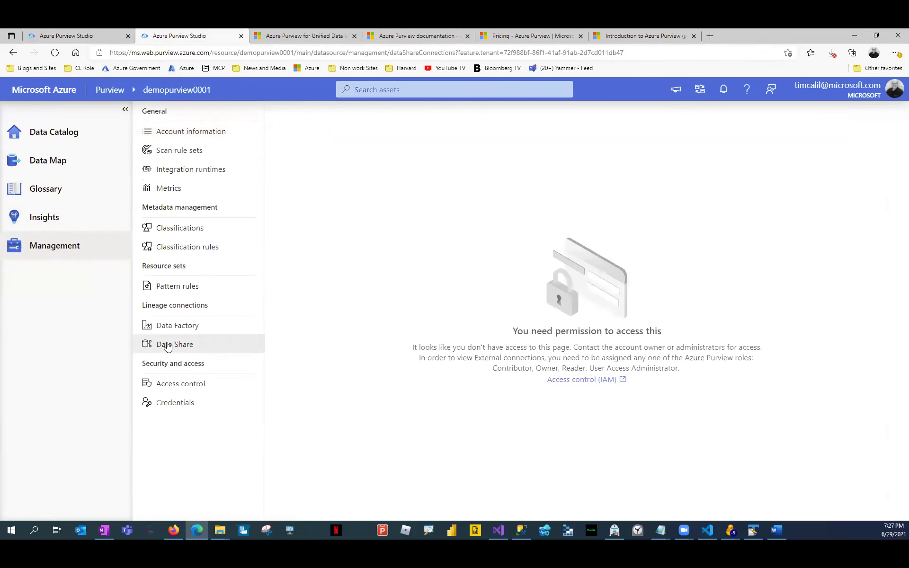
left_click(173, 329)
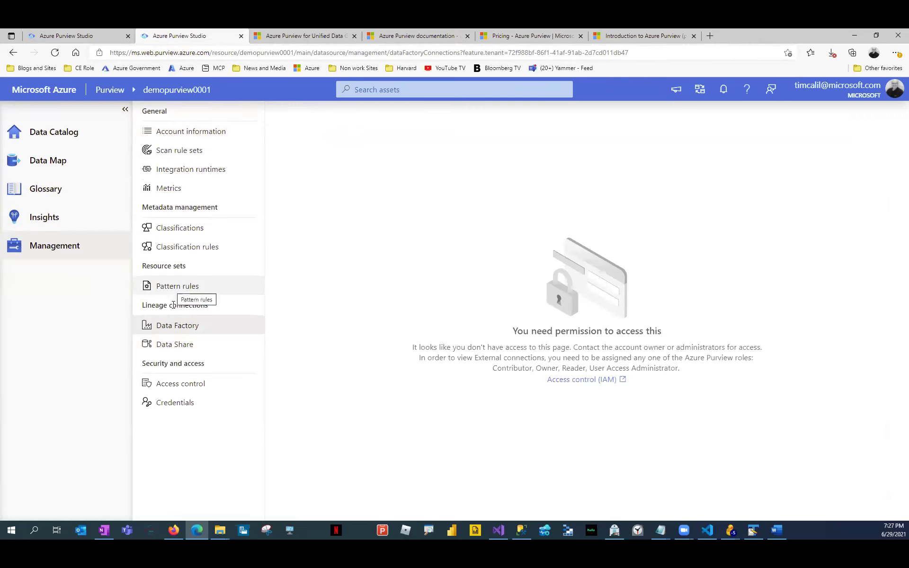
Open the settings of the self-hosted integration runtime IntegrationRuntime-19h, review the manual setup section, and close them without applying changes
left_click(172, 174)
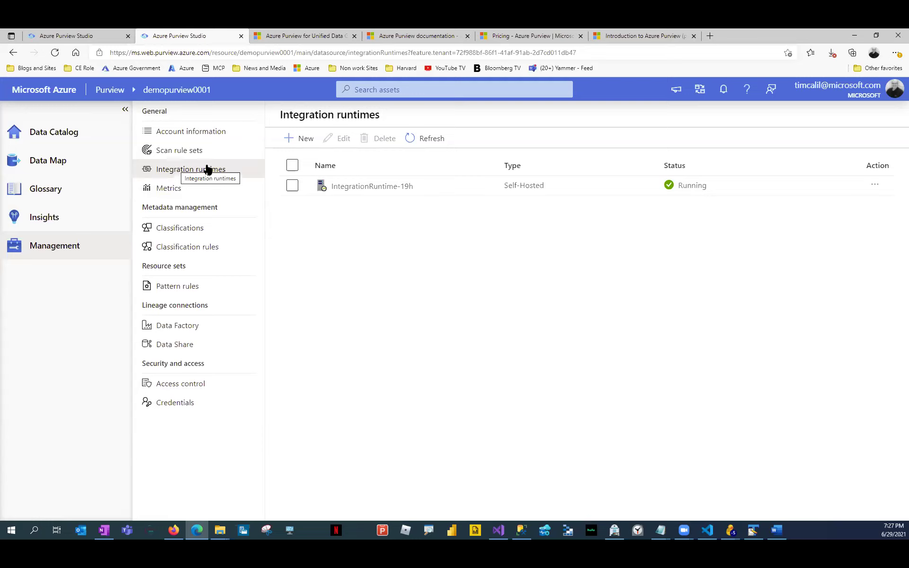
left_click(294, 186)
left_click(343, 139)
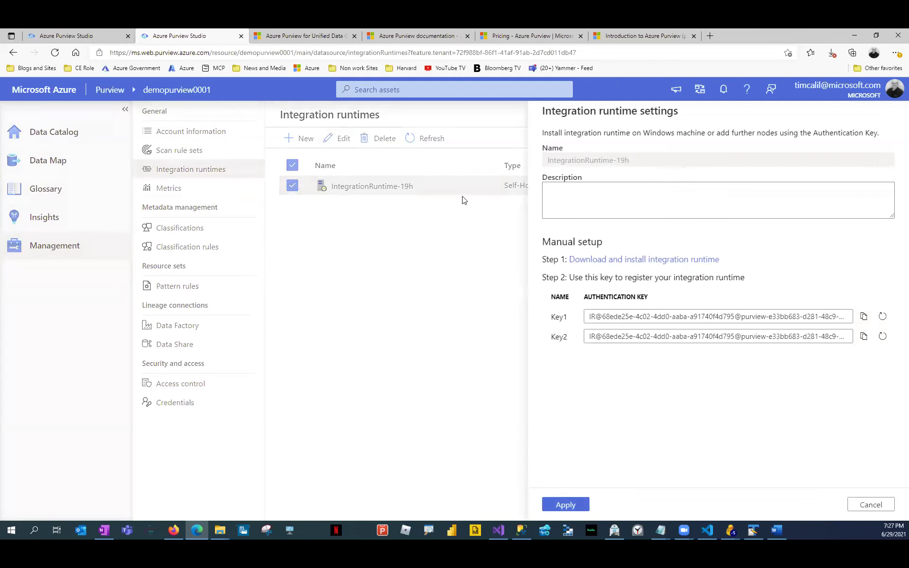
left_click(857, 506)
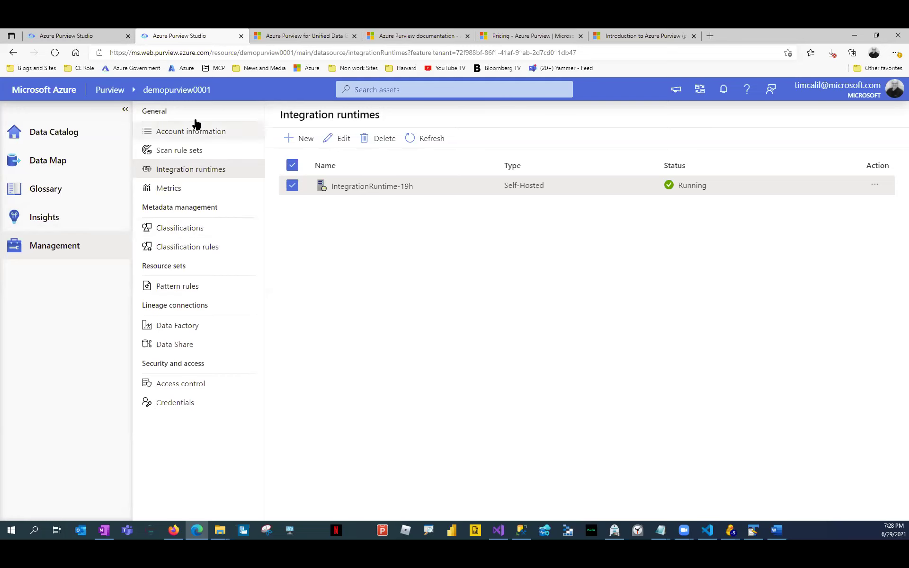
left_click(63, 135)
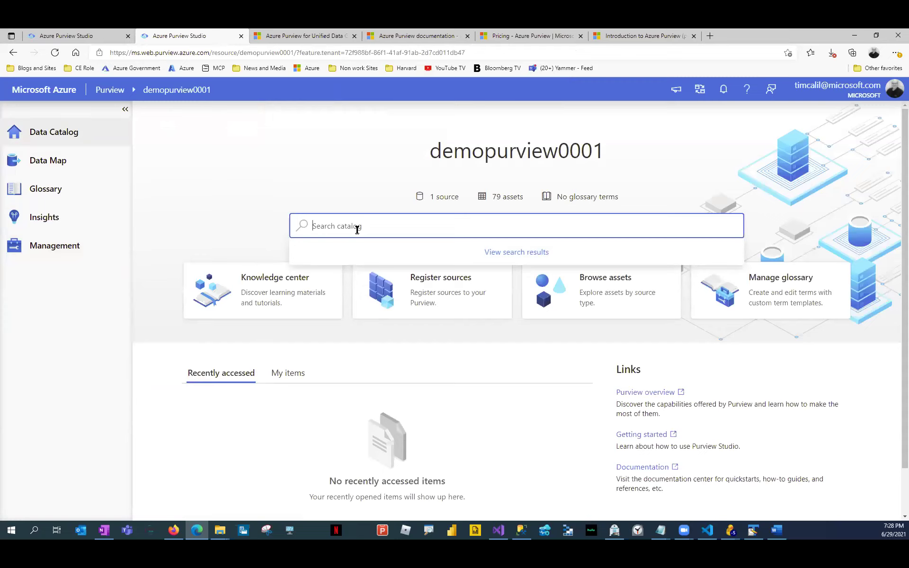
type("sql")
key("BackSpace")
key("BackSpace")
key("BackSpace")
Switch back to the Contosodxy account and view its data catalog home page and management area
left_click(85, 35)
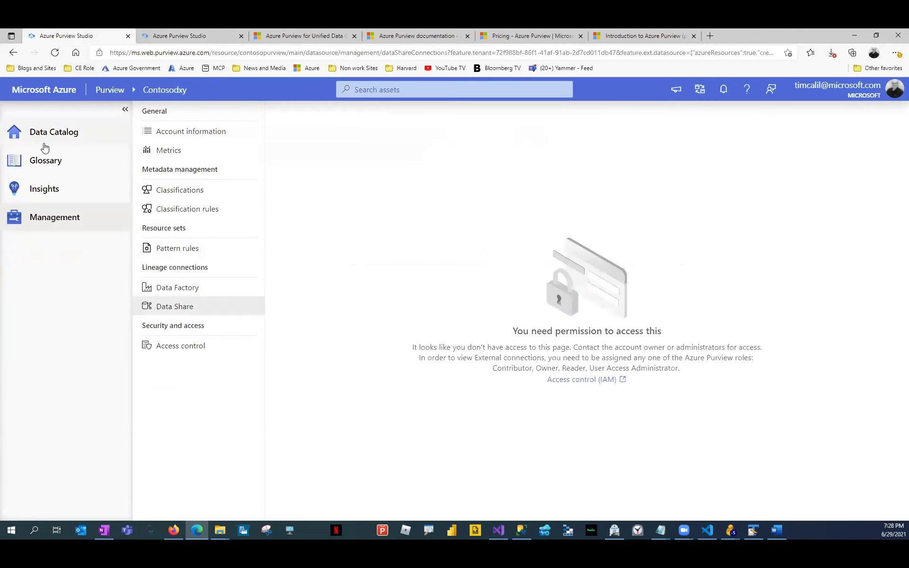
left_click(41, 135)
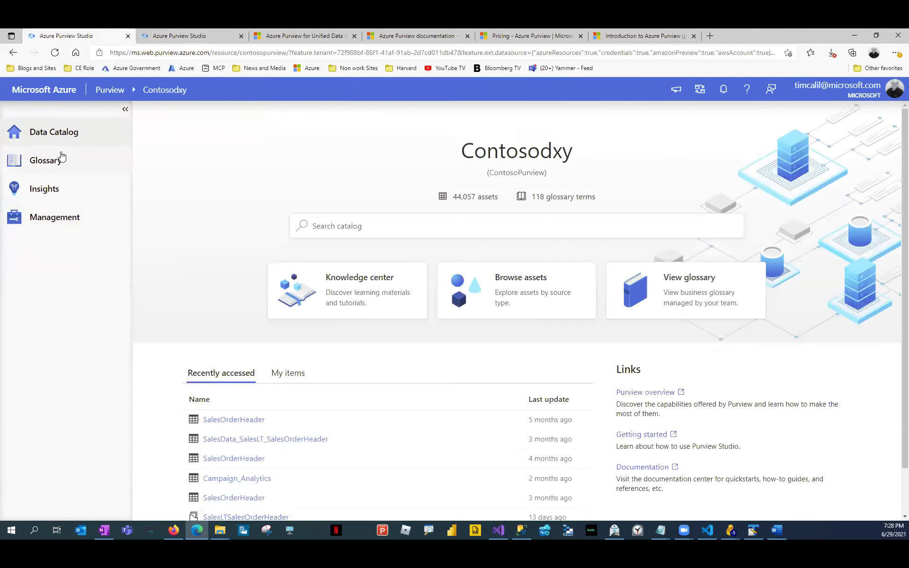
left_click(63, 217)
Return to the demopurview0001 account and view its account information and system scan rule sets in the management area
left_click(167, 37)
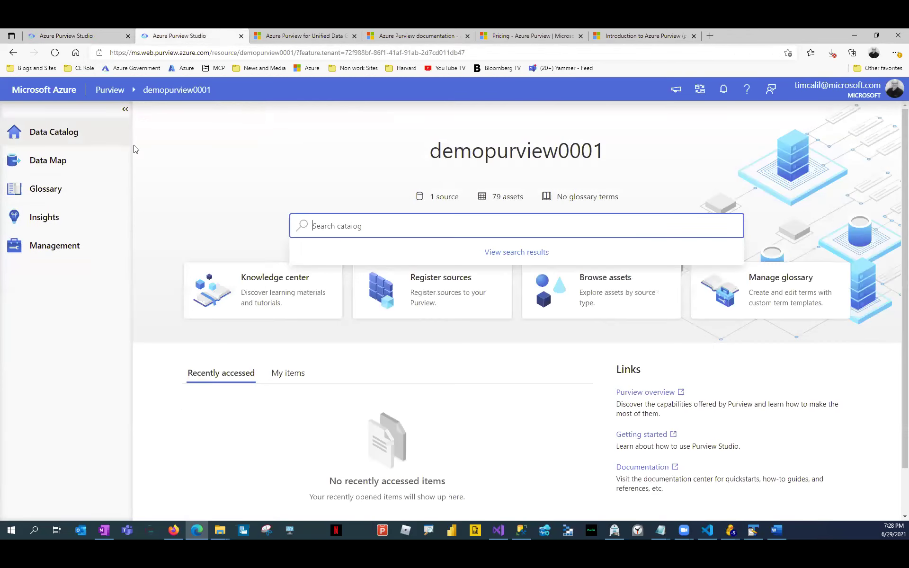
left_click(48, 251)
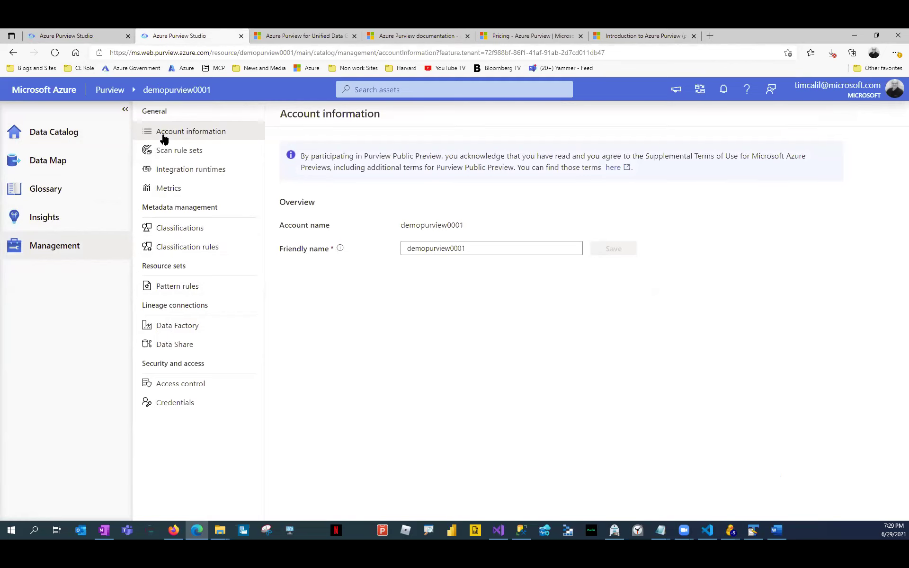
left_click(165, 151)
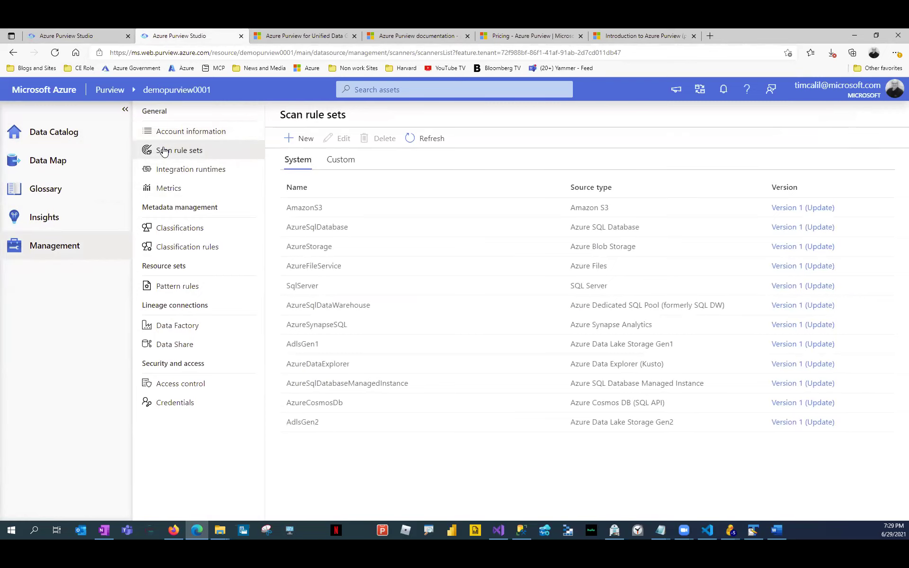
Review the new scan rule set form and its source types, cancel it, and view the custom scan rule sets
left_click(298, 144)
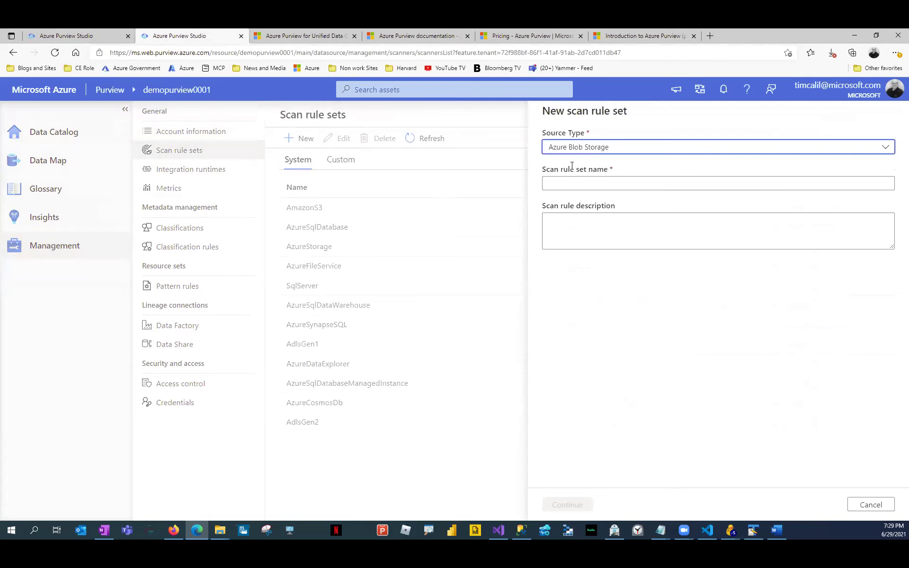
left_click(600, 150)
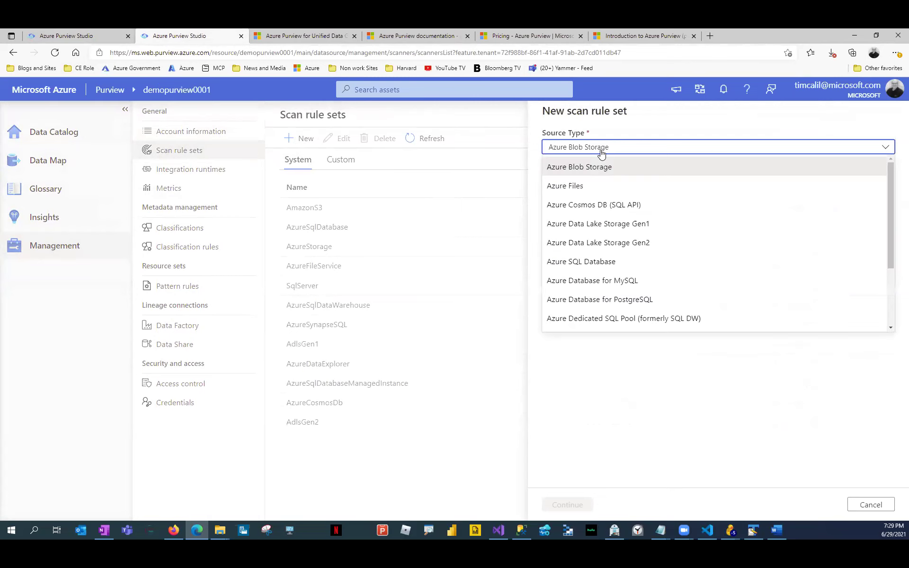
left_click(582, 164)
left_click(572, 184)
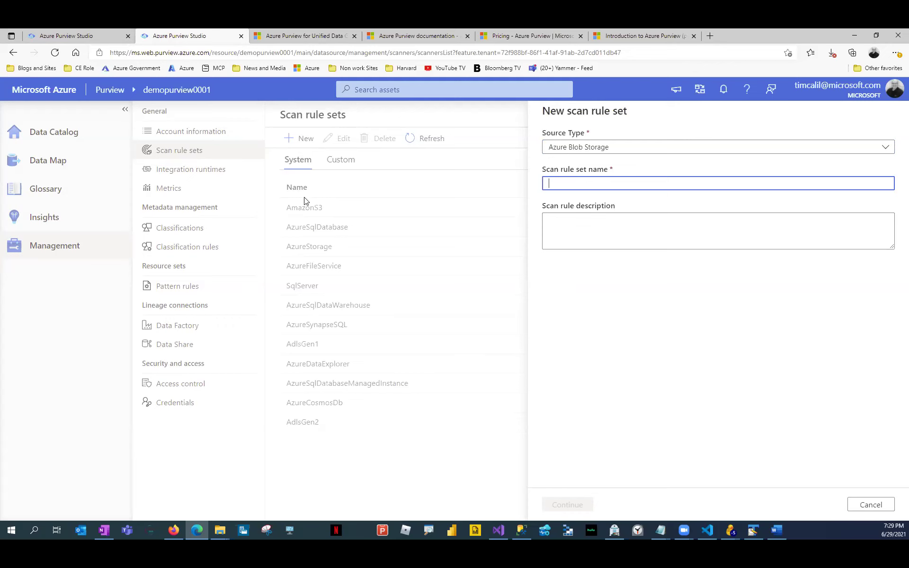
left_click(871, 505)
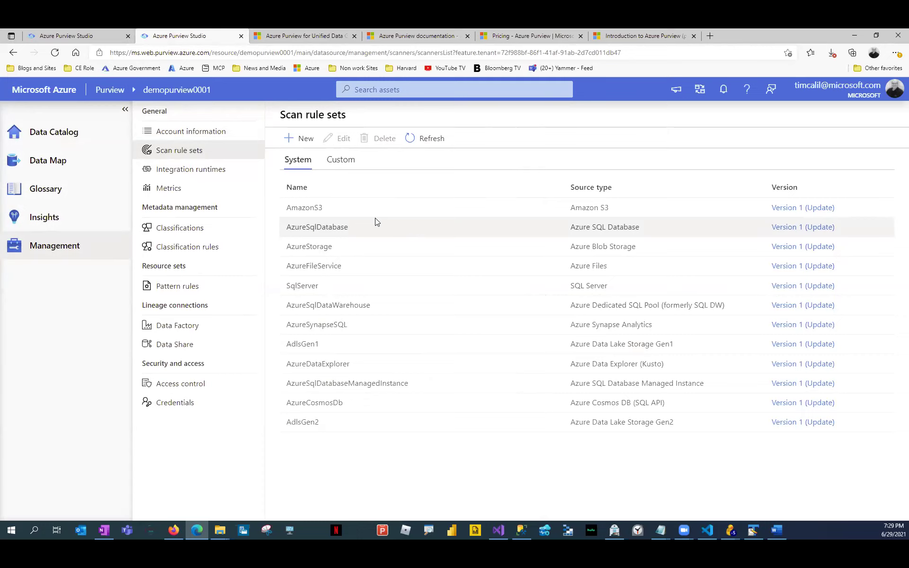
left_click(336, 161)
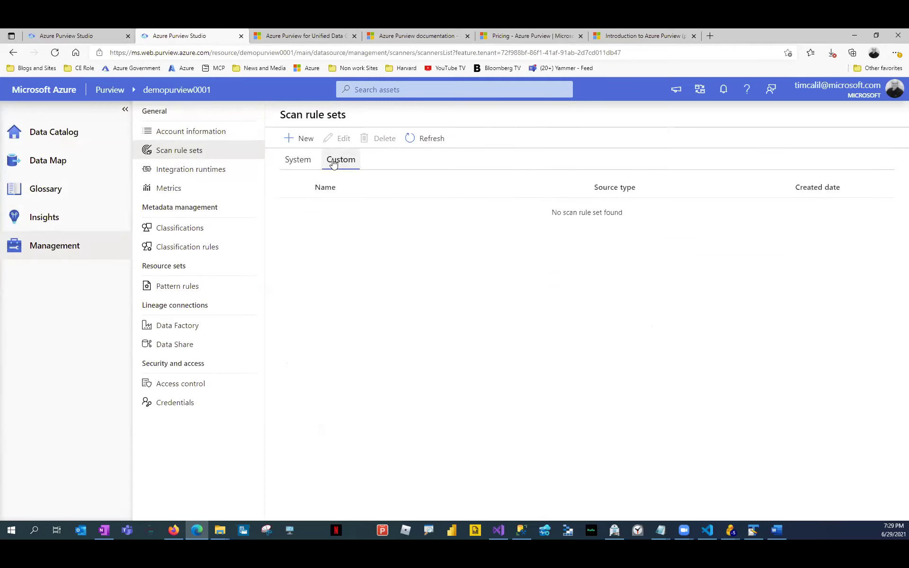
Compare the system and custom scan rule sets, and view the integration runtimes and metrics pages of demopurview0001
left_click(304, 165)
left_click(337, 165)
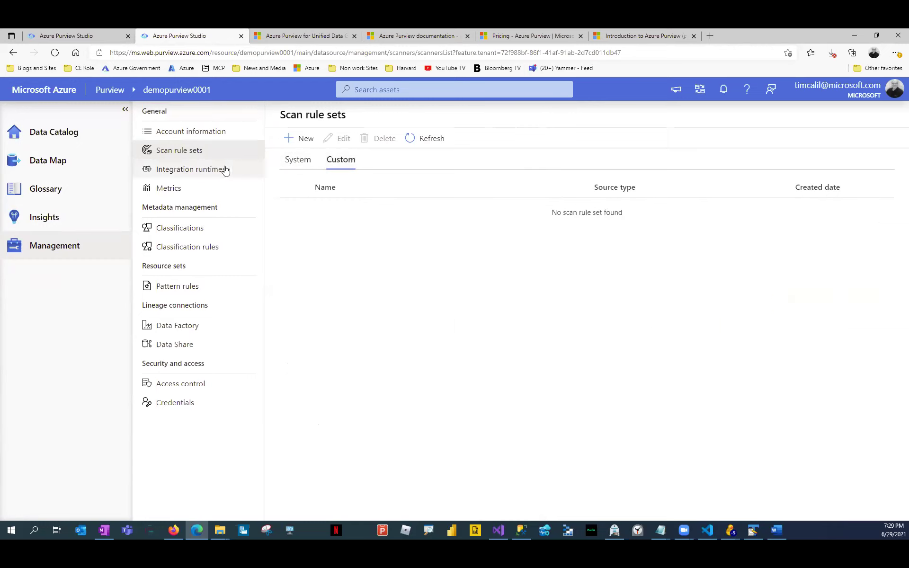
left_click(203, 170)
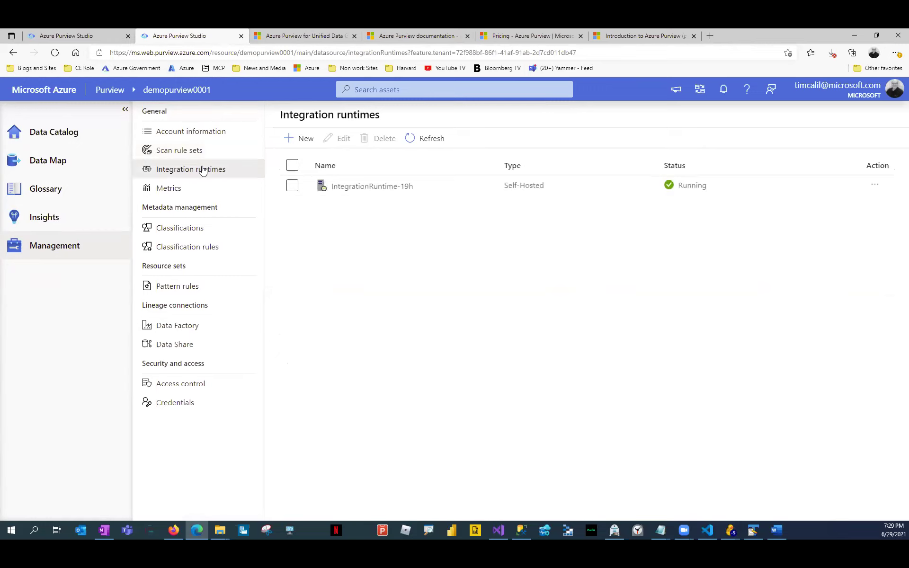
left_click(175, 195)
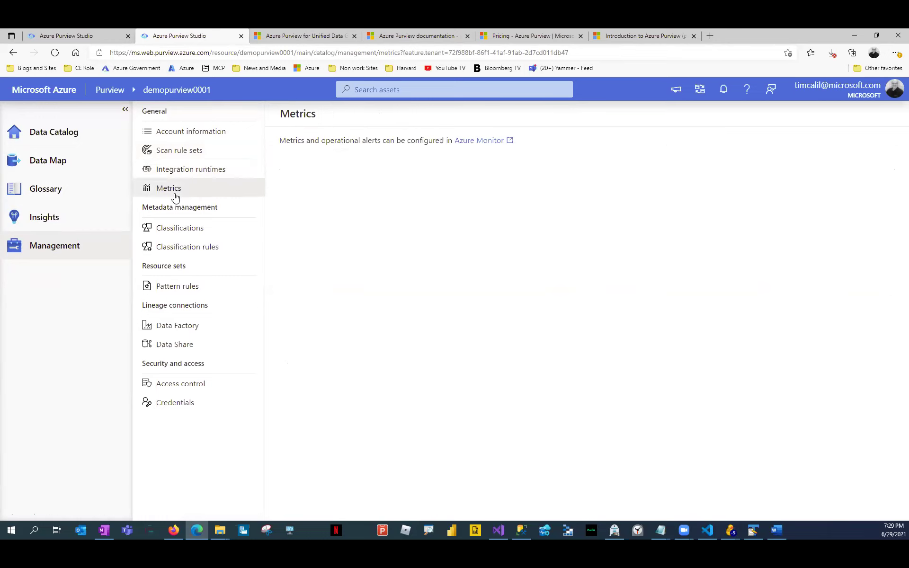
View the system classifications, the classification rules and the resource set pattern rules in the management area
left_click(189, 232)
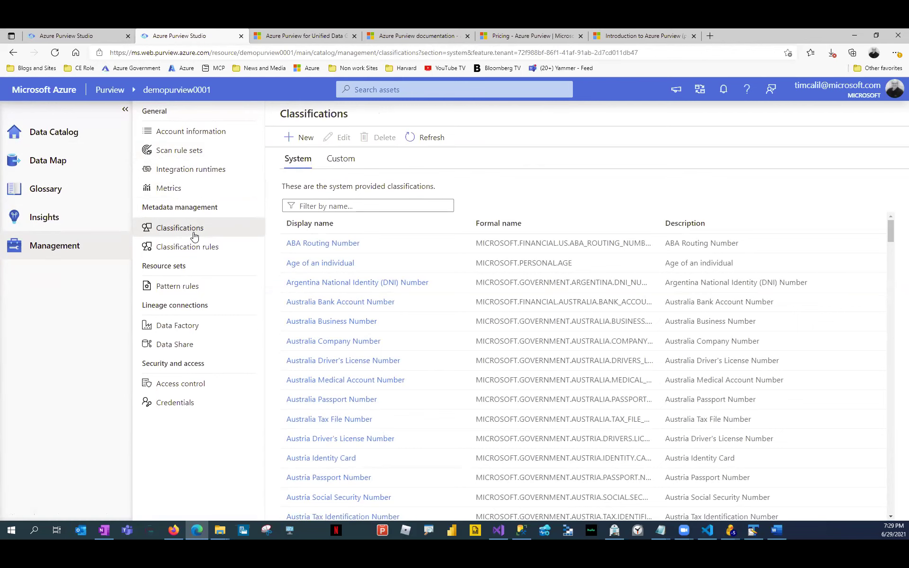
left_click(190, 252)
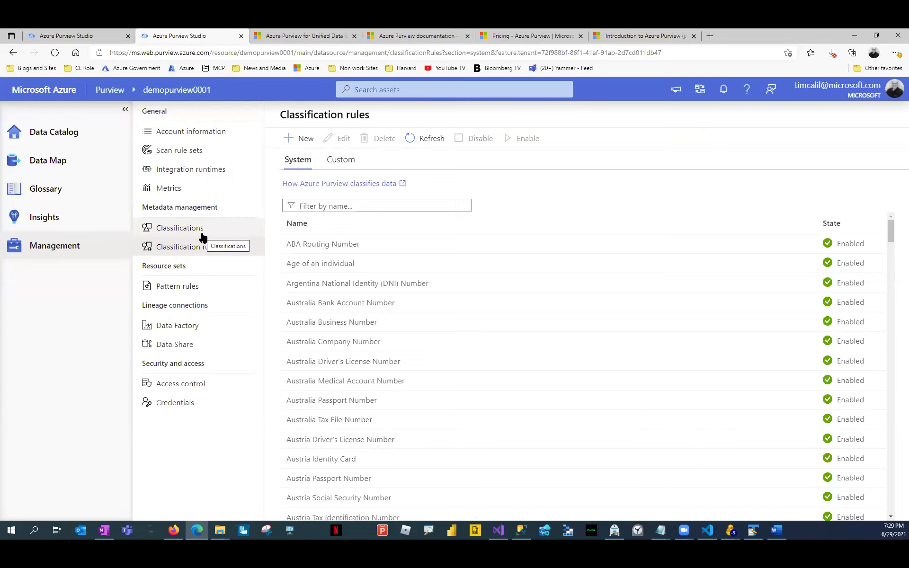
left_click(178, 288)
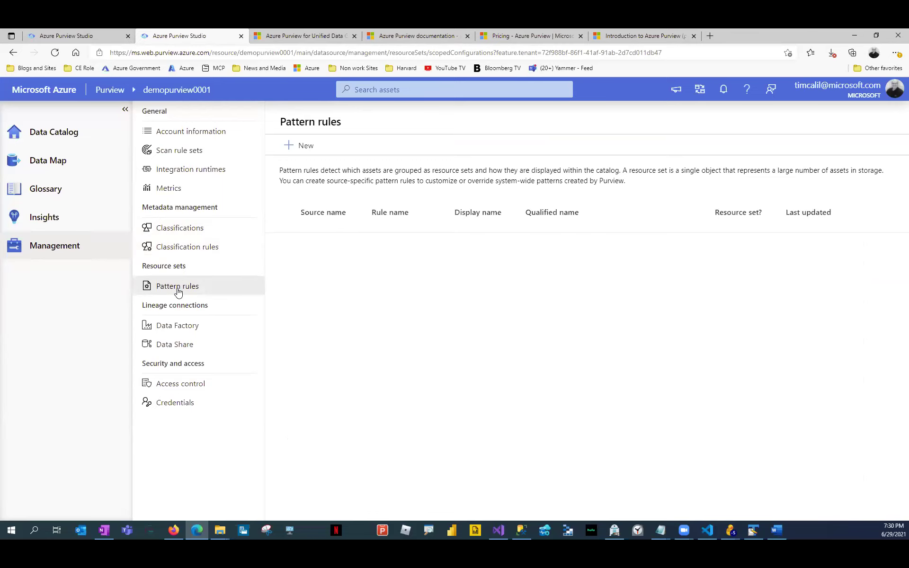
View the Data Factory and Data Share lineage connections, plus the access control and credentials pages
left_click(178, 326)
left_click(179, 345)
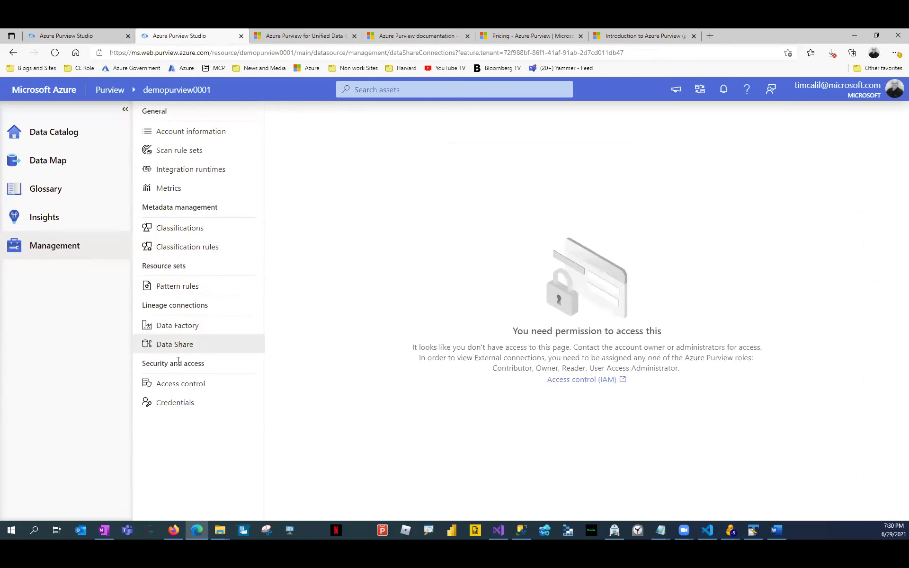
left_click(181, 388)
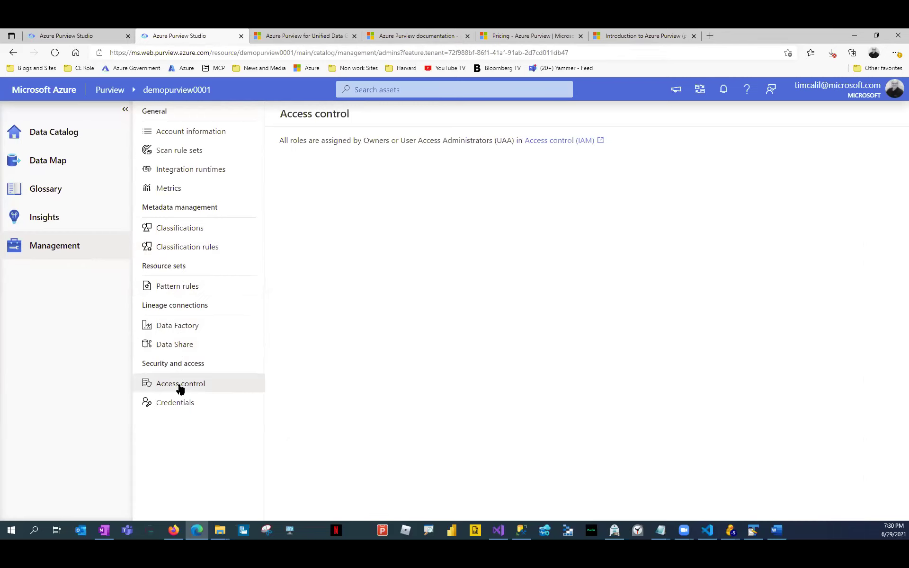
left_click(180, 402)
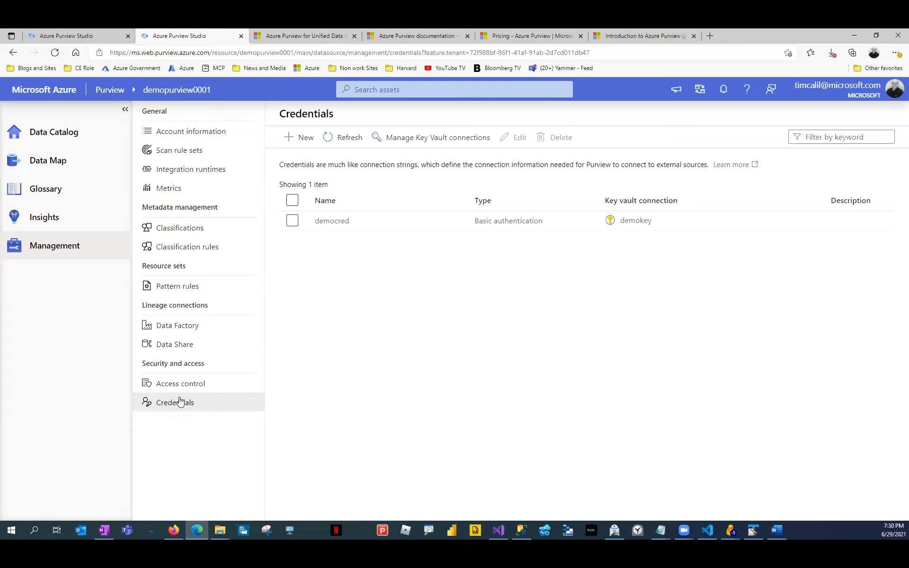
Switch to the Contosodxy account, check its Data Factory lineage connections, and return to its data catalog home page
left_click(67, 36)
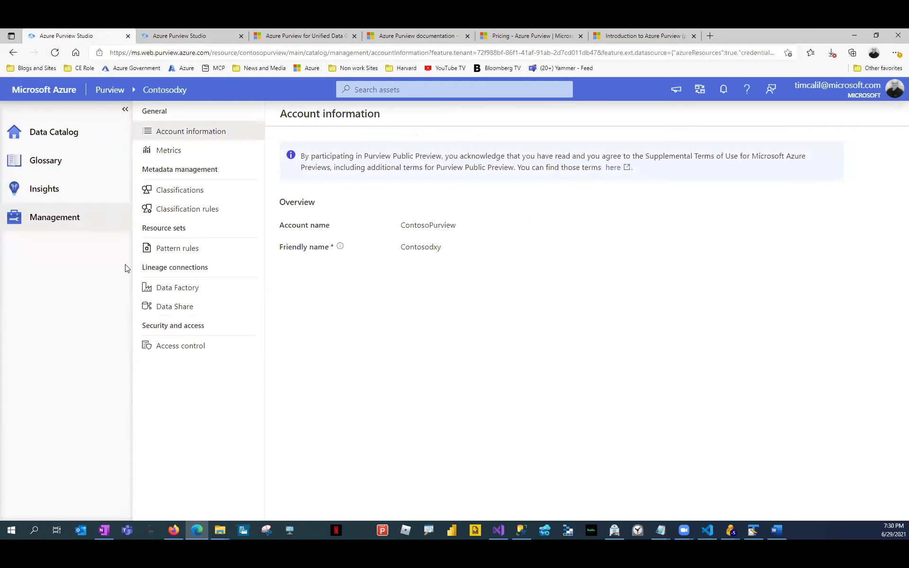
left_click(168, 36)
left_click(77, 34)
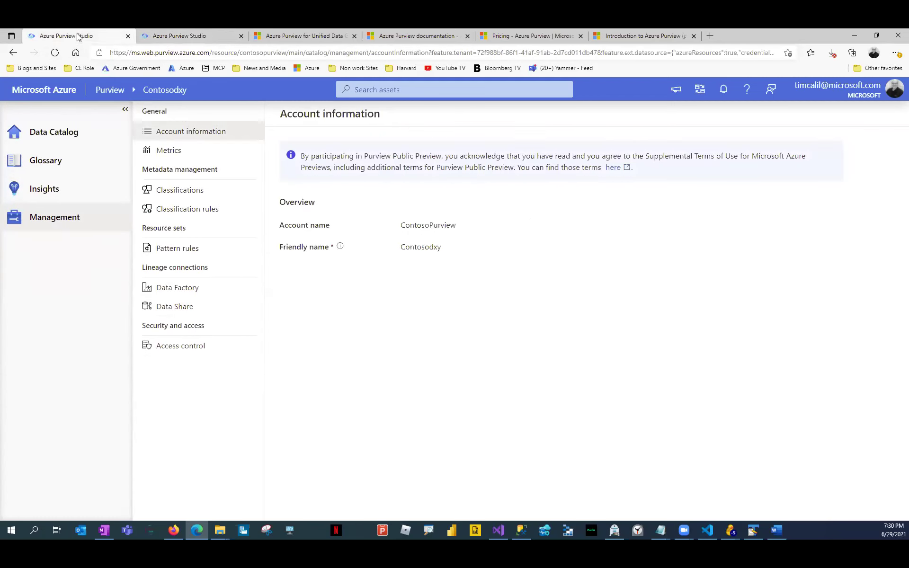
left_click(164, 306)
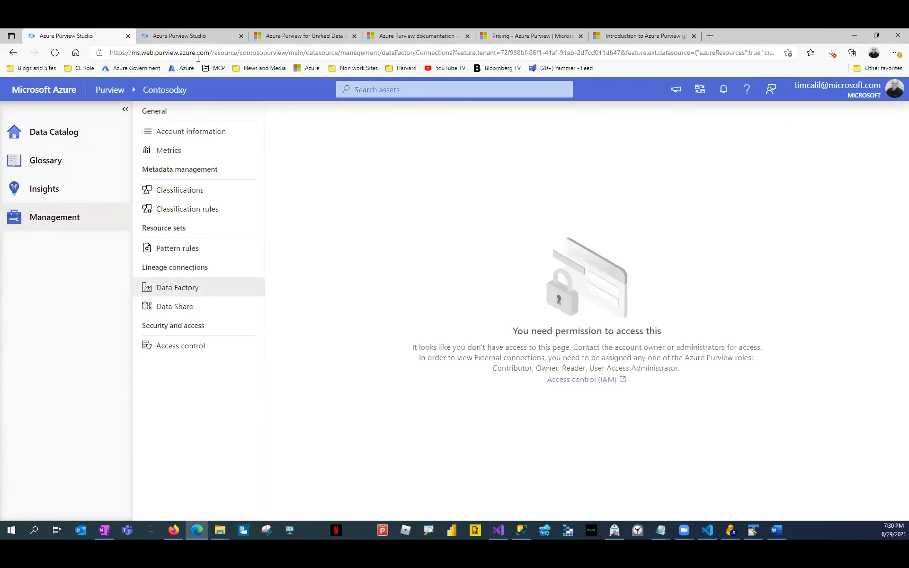
left_click(198, 36)
left_click(99, 35)
left_click(62, 141)
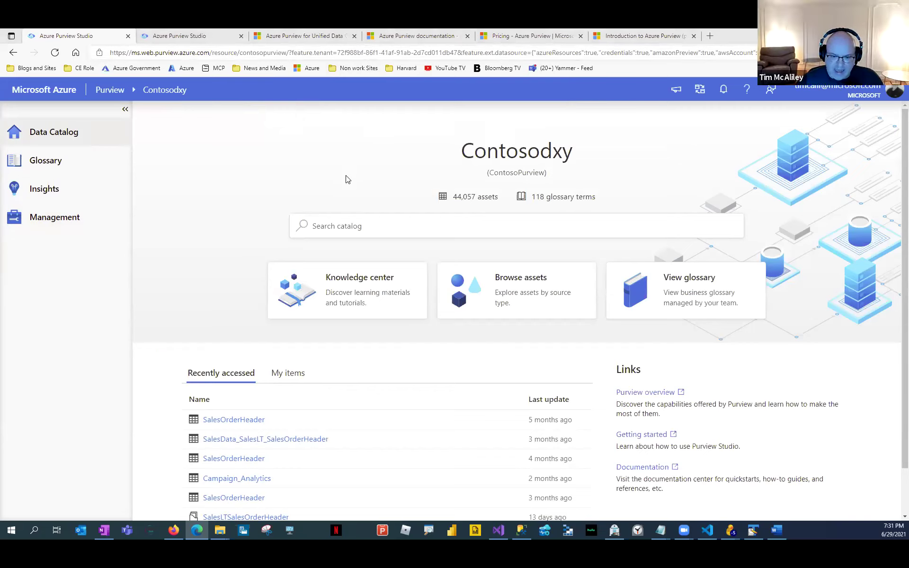
In the demopurview0001 data map, open the new scan setup for the AzureDataLakeStorage-eGy source, review it and cancel
left_click(175, 40)
left_click(71, 163)
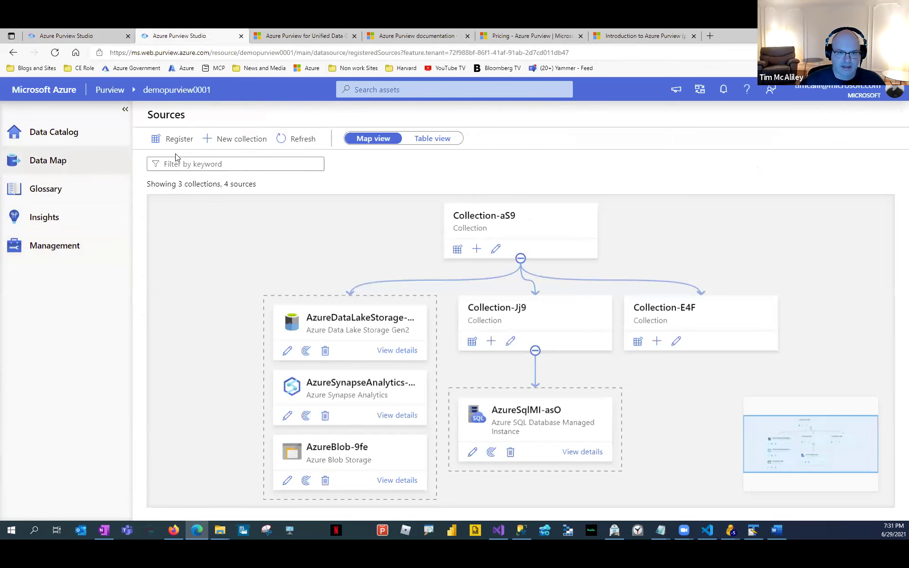
left_click(306, 350)
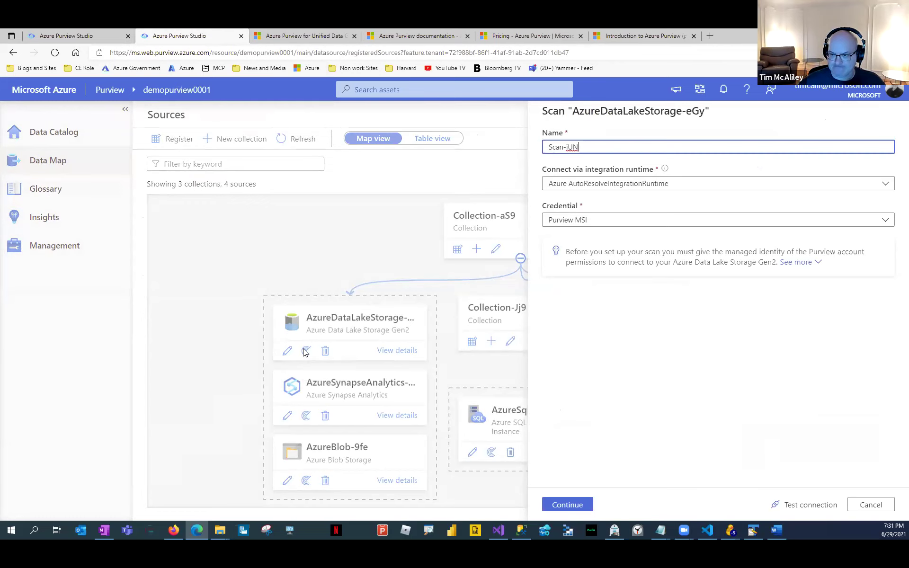
left_click(871, 505)
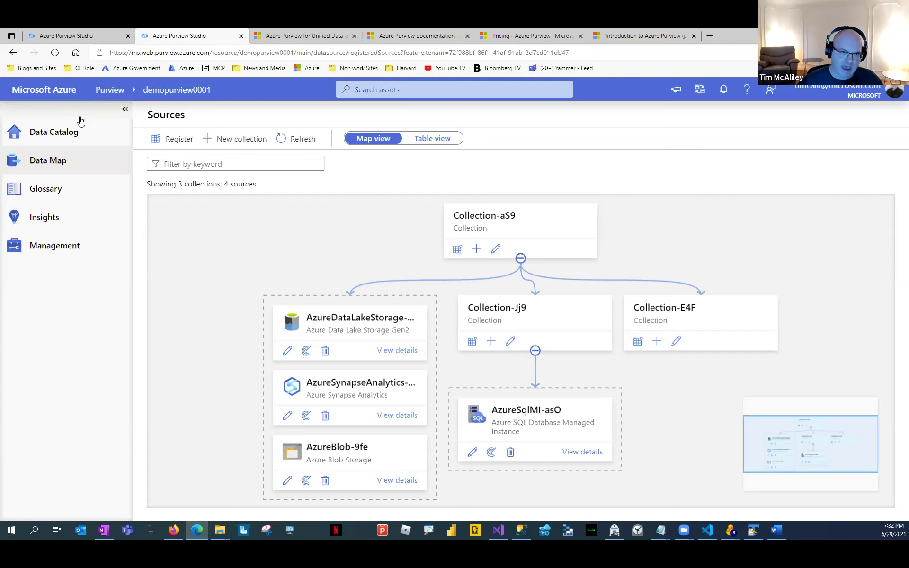
View the demopurview0001 data catalog home page and compare it with the Contosodxy account
left_click(67, 132)
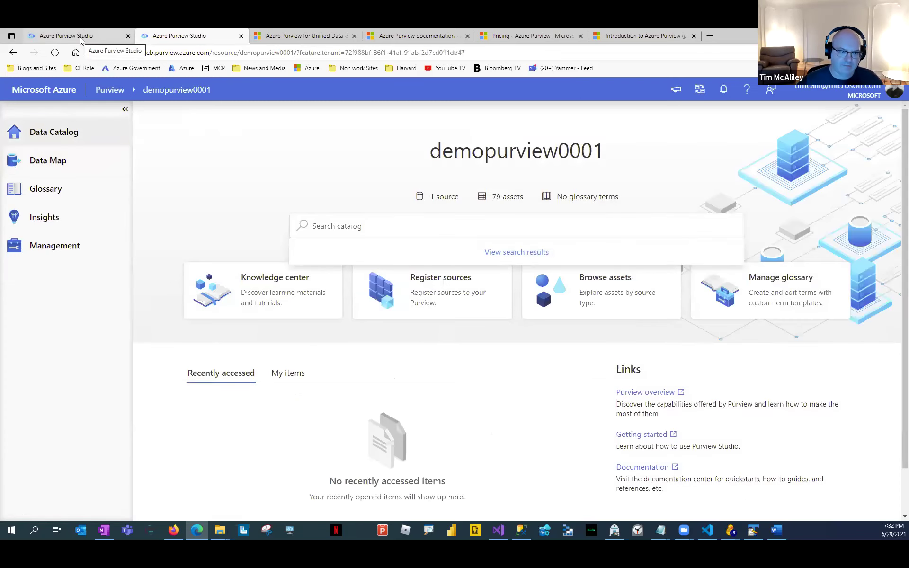
left_click(81, 34)
left_click(148, 36)
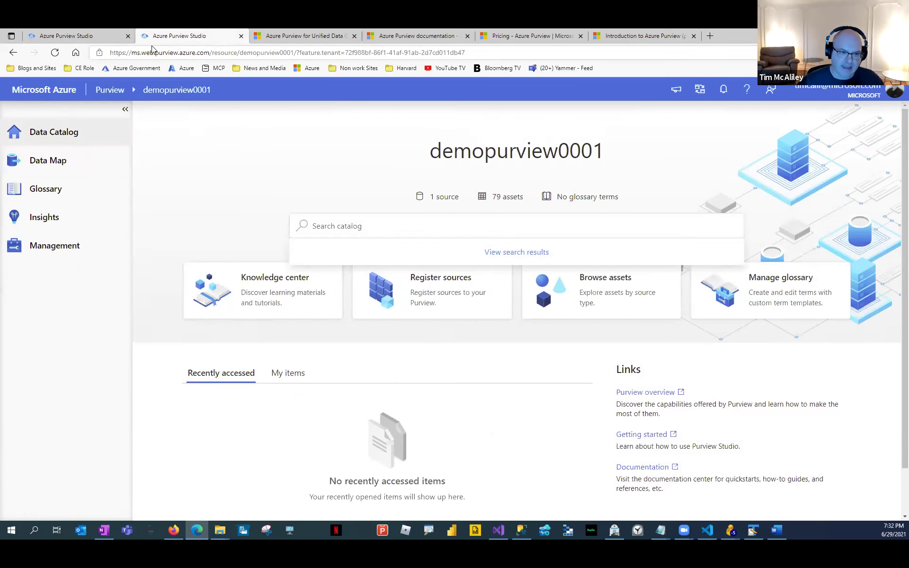